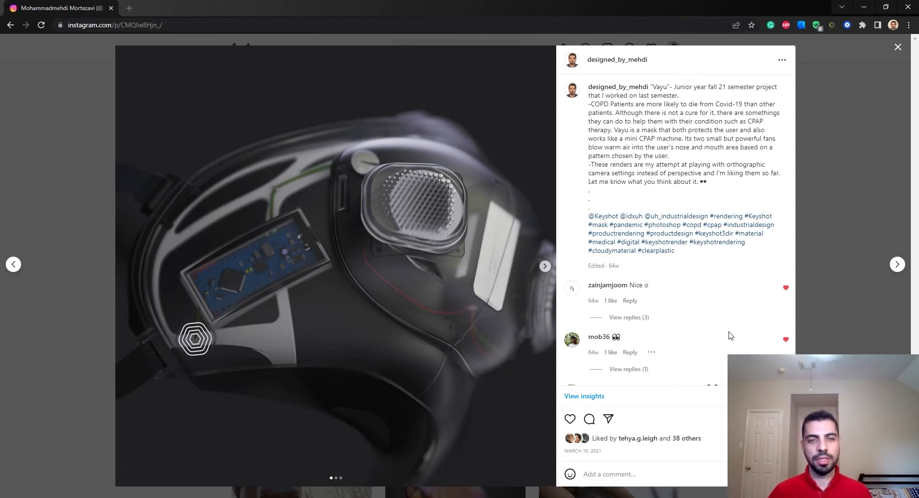
# Step: Browse the images of the Vayu mask post on Instagram
pyautogui.click(545, 266)
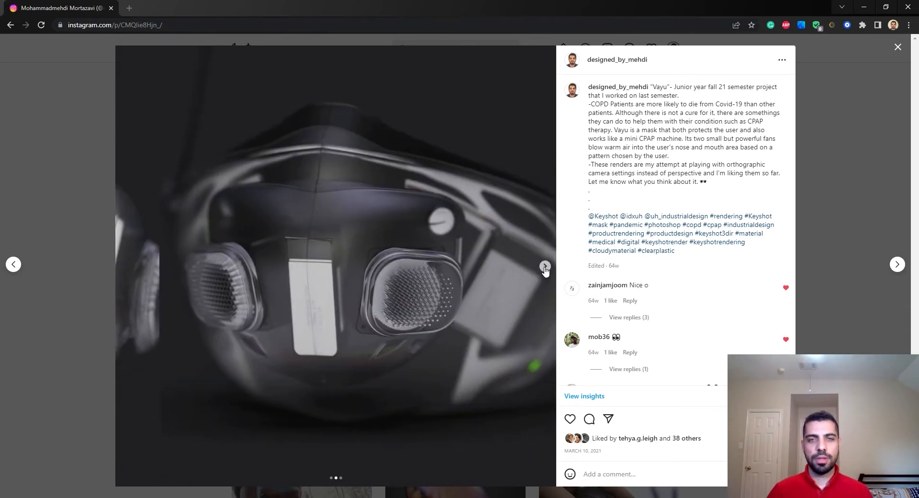
pyautogui.click(545, 266)
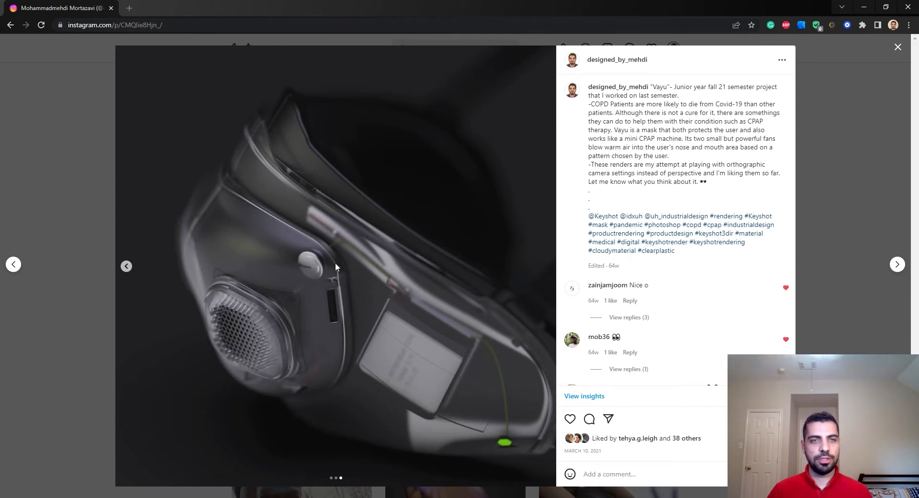
pyautogui.click(126, 266)
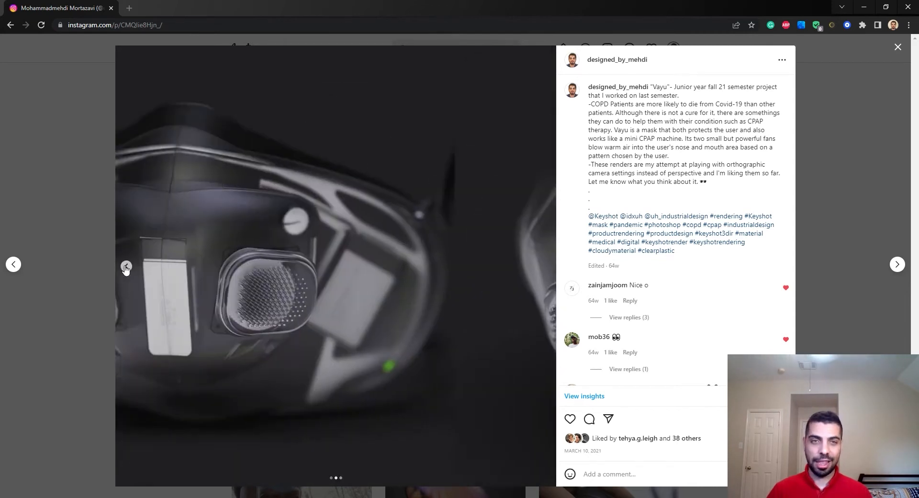
pyautogui.click(126, 266)
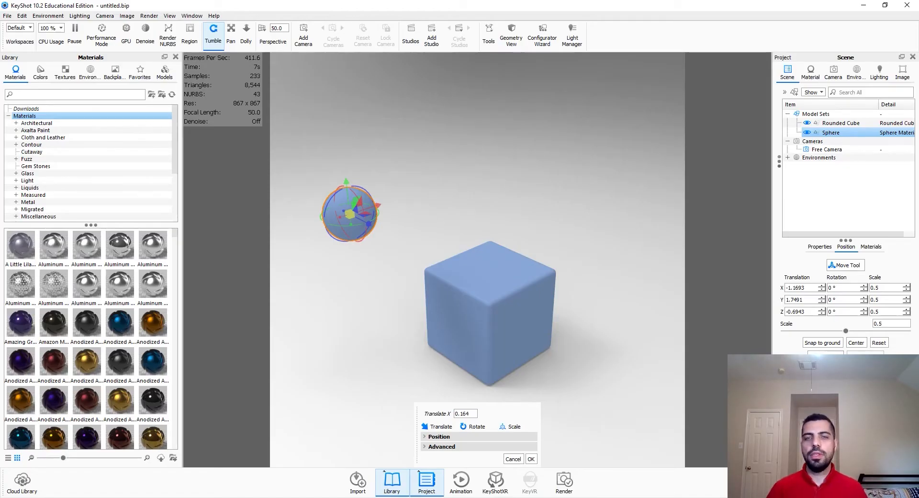
pyautogui.click(530, 459)
pyautogui.click(165, 71)
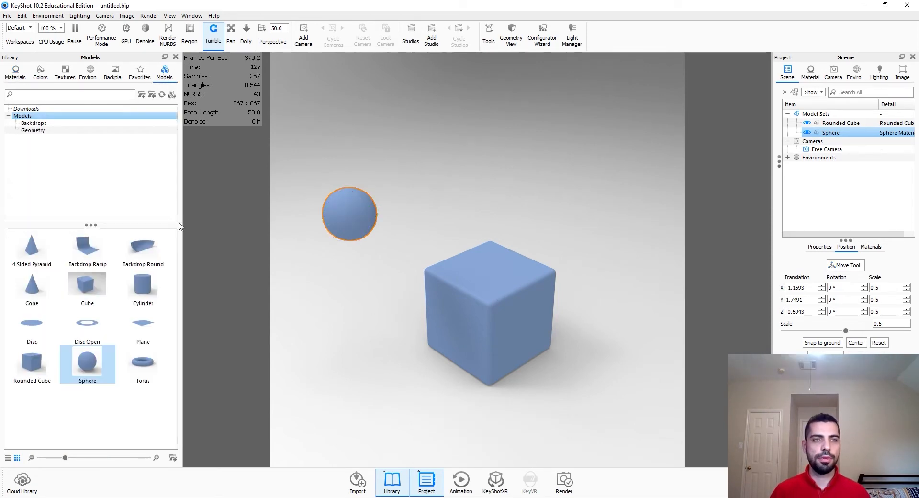
pyautogui.click(16, 71)
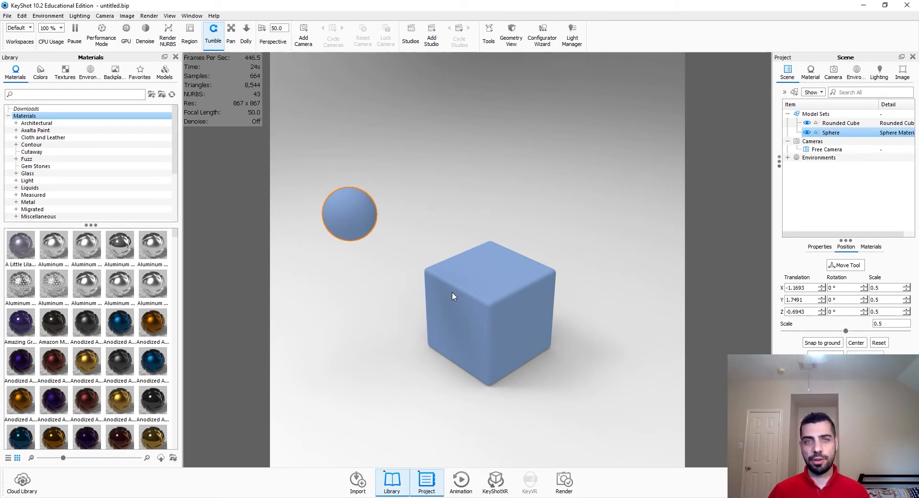
# Step: Browse the Light material subcategories in the library: Advanced, Area Light, Emissive, IES Light and Spotlight
pyautogui.doubleClick(342, 233)
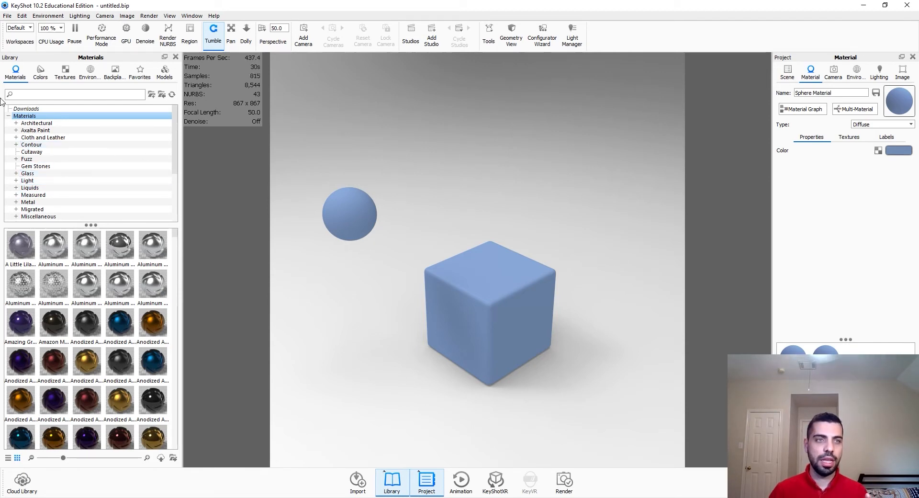
pyautogui.click(33, 180)
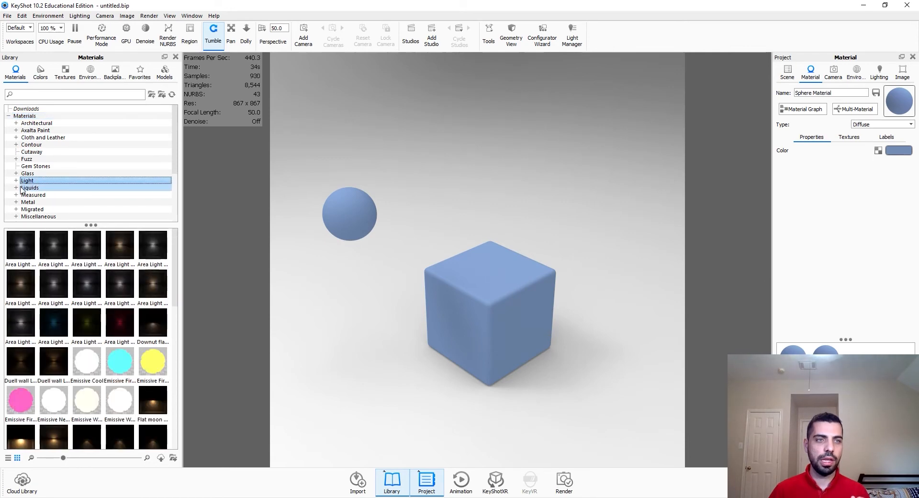
pyautogui.scroll(5, 63, 328)
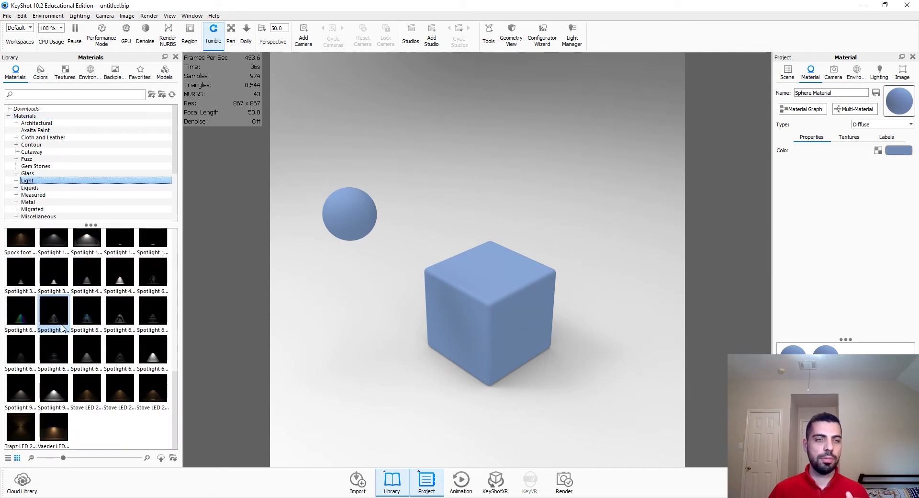
pyautogui.click(17, 181)
pyautogui.scroll(-1, 18, 184)
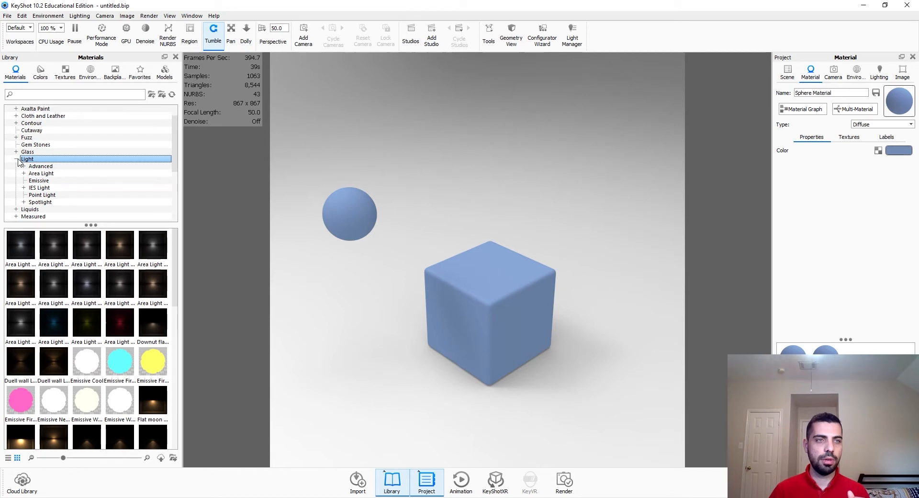
pyautogui.click(45, 166)
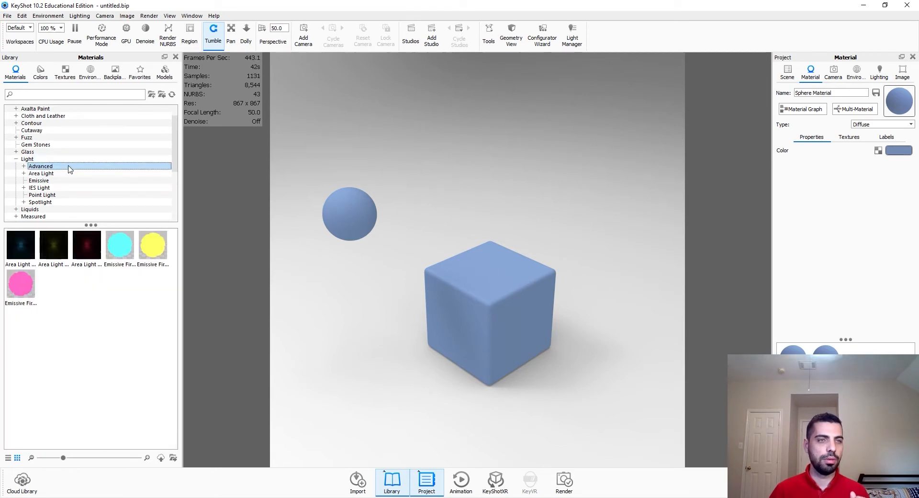
pyautogui.click(70, 174)
pyautogui.click(71, 180)
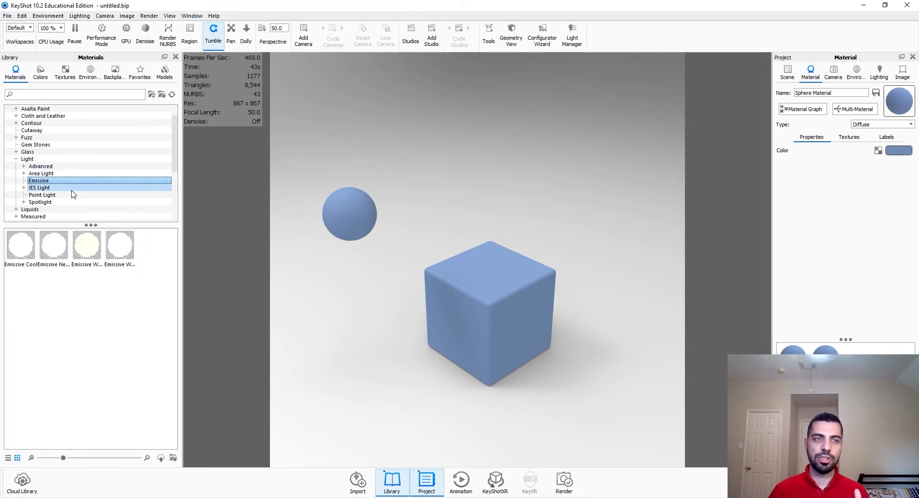
pyautogui.click(71, 174)
pyautogui.click(69, 181)
pyautogui.click(70, 202)
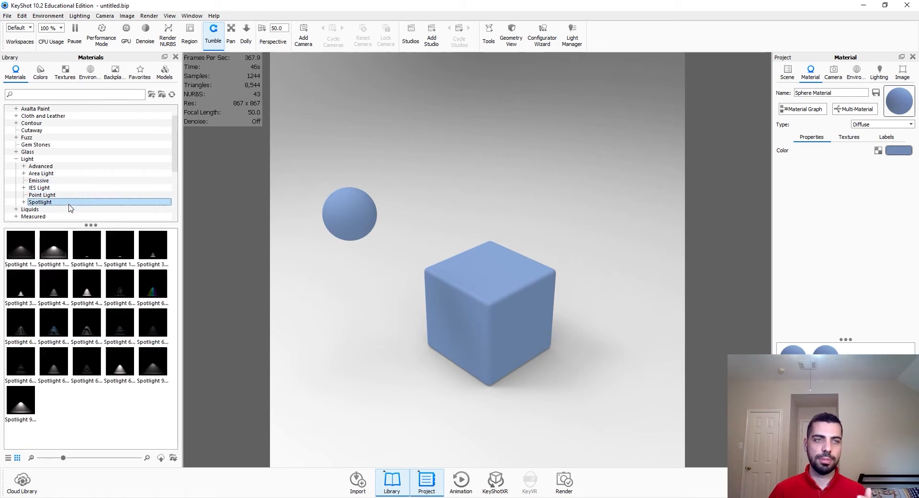
pyautogui.click(74, 166)
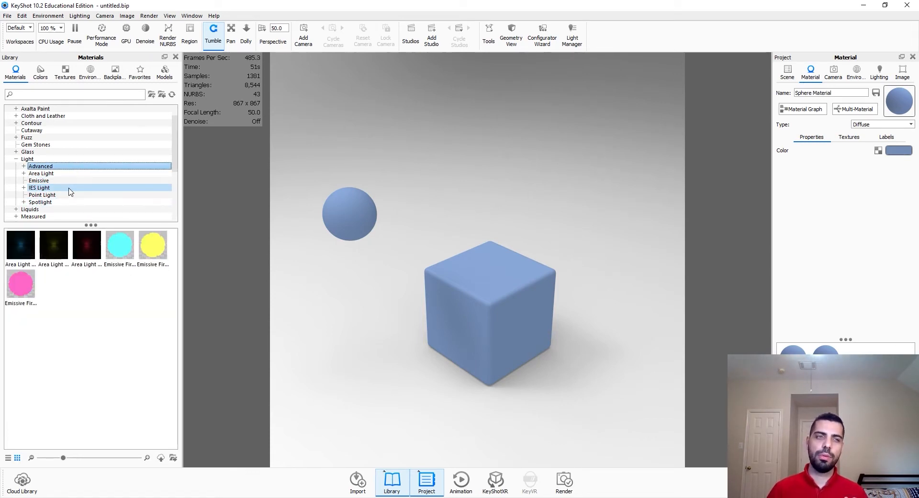
pyautogui.click(72, 185)
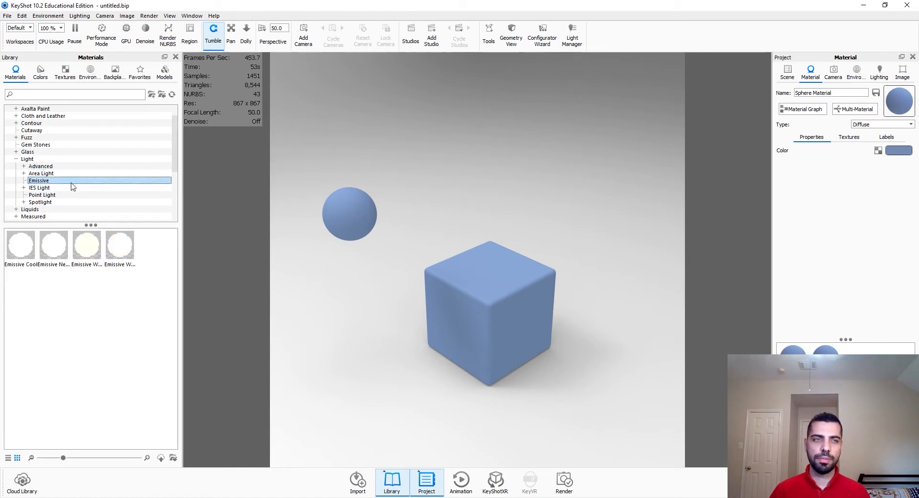
# Step: Apply the first Area Light material from the library to the sphere
pyautogui.click(76, 175)
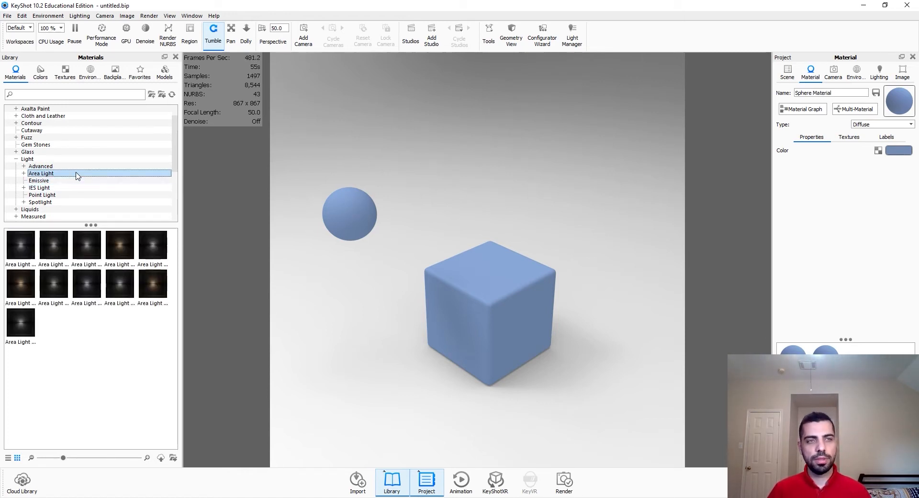
pyautogui.click(78, 167)
pyautogui.click(80, 173)
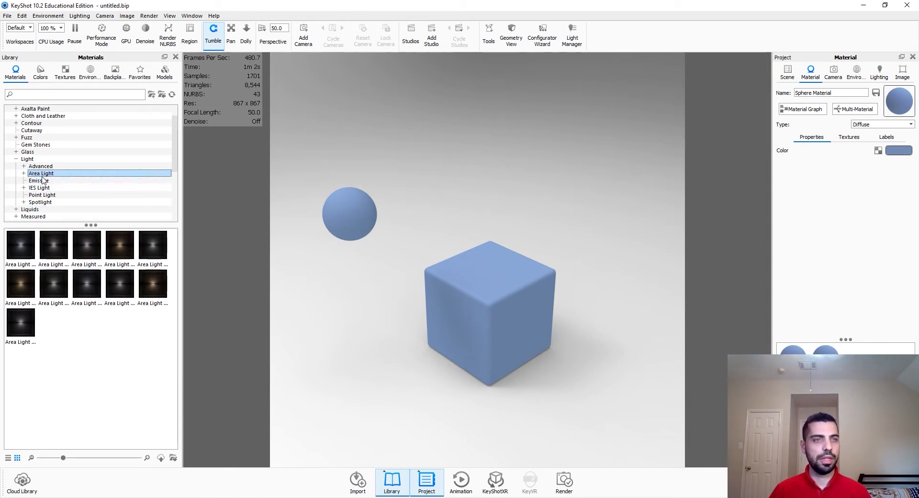
pyautogui.moveTo(21, 244); pyautogui.dragTo(353, 223)
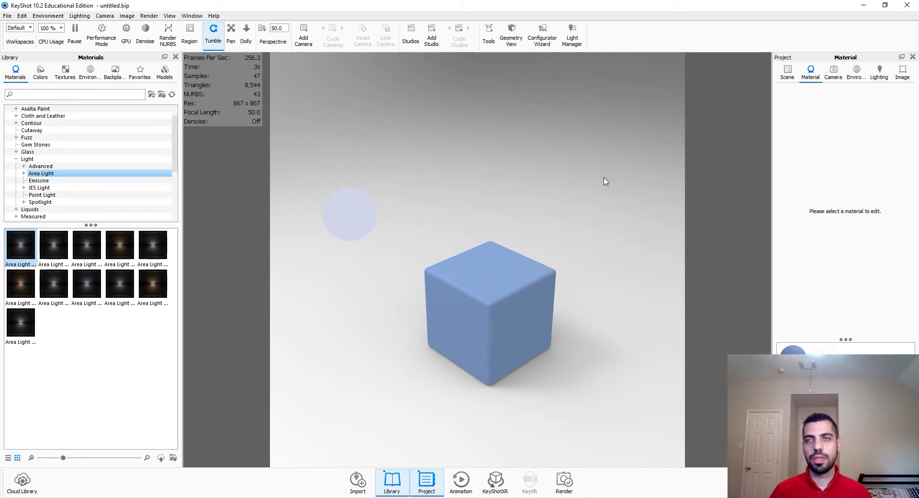
# Step: Set the environment brightness to 0
pyautogui.click(852, 82)
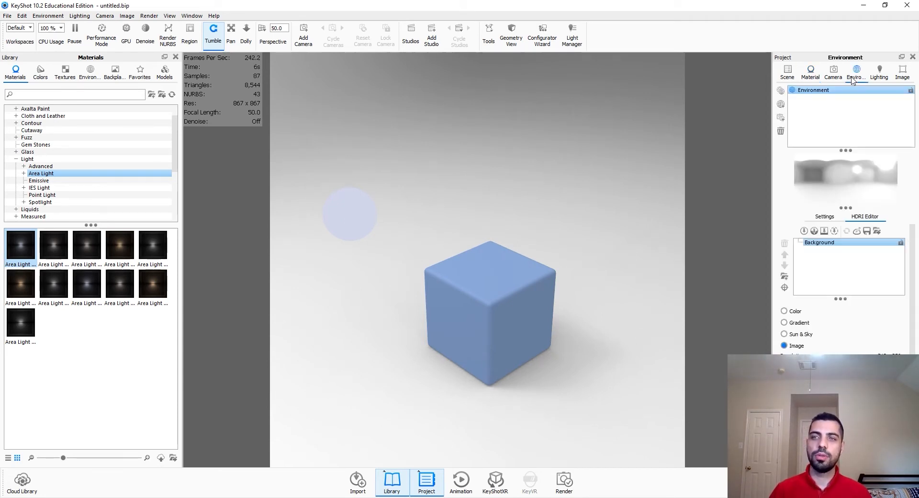
pyautogui.click(825, 221)
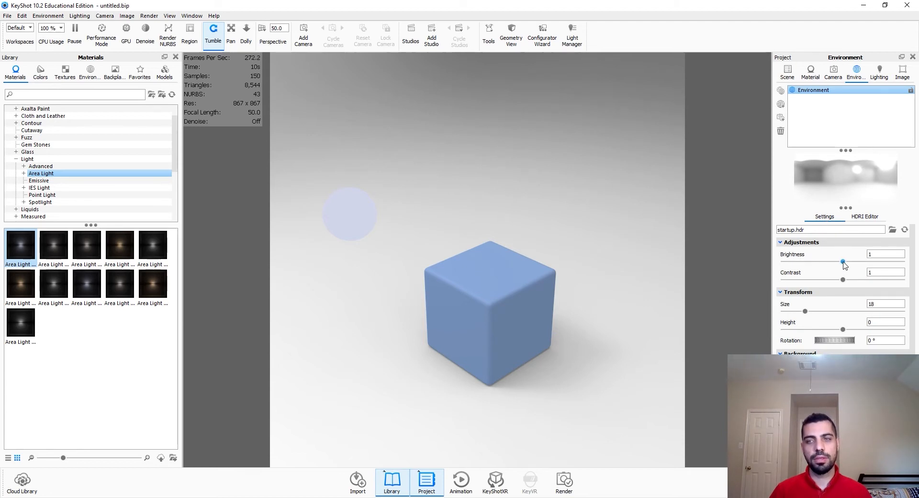
pyautogui.moveTo(843, 263); pyautogui.dragTo(769, 272)
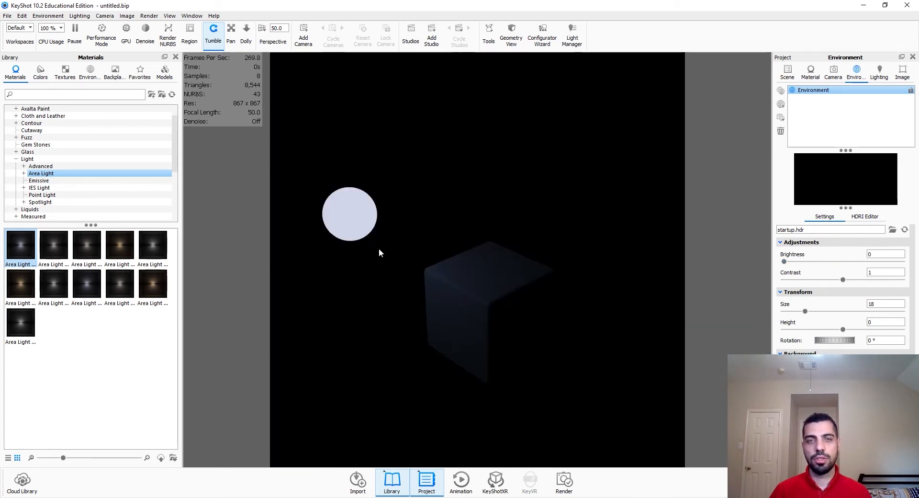
# Step: Switch the sphere's area light power unit from Lumen to Watt
pyautogui.moveTo(480, 292); pyautogui.dragTo(330, 191)
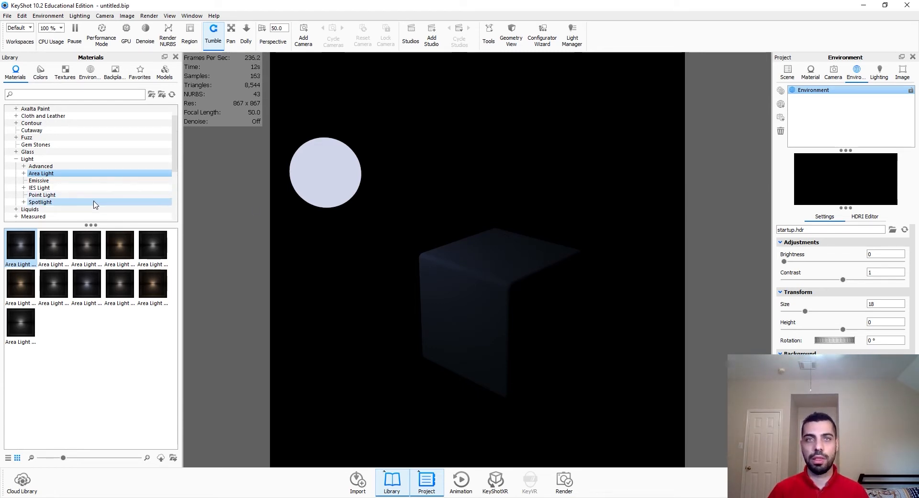
pyautogui.doubleClick(338, 181)
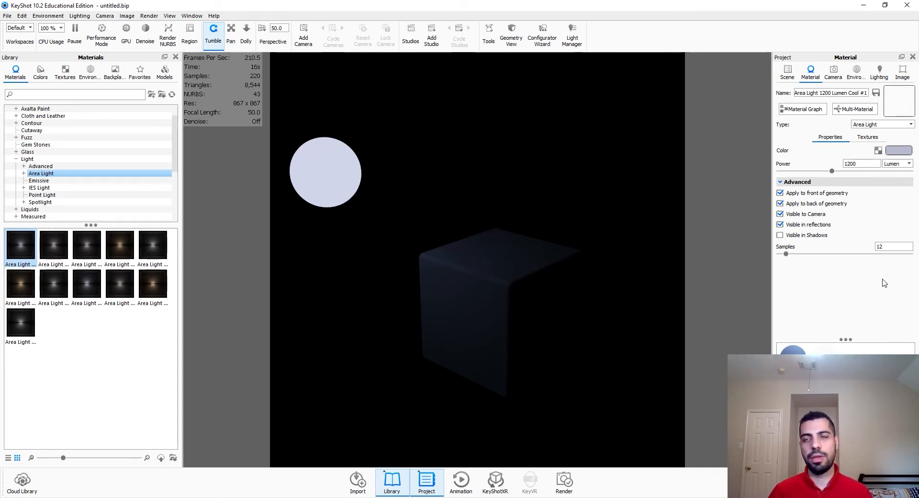
pyautogui.click(896, 164)
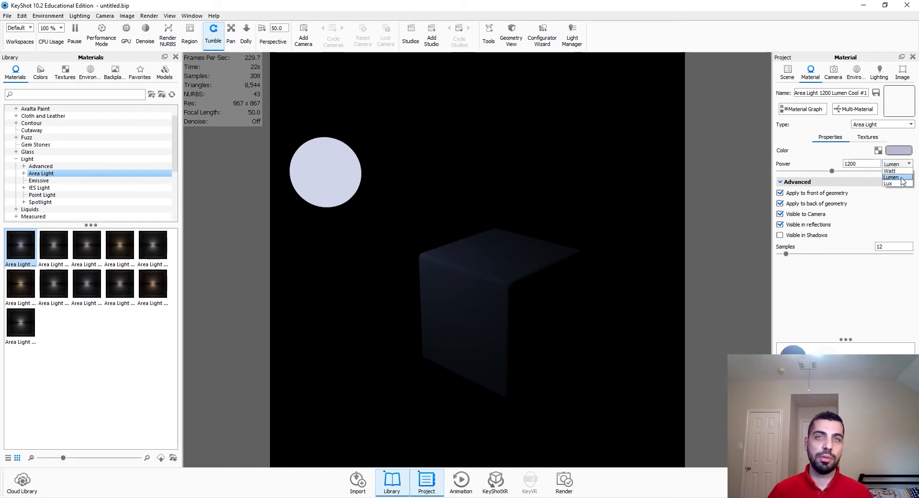
pyautogui.click(902, 171)
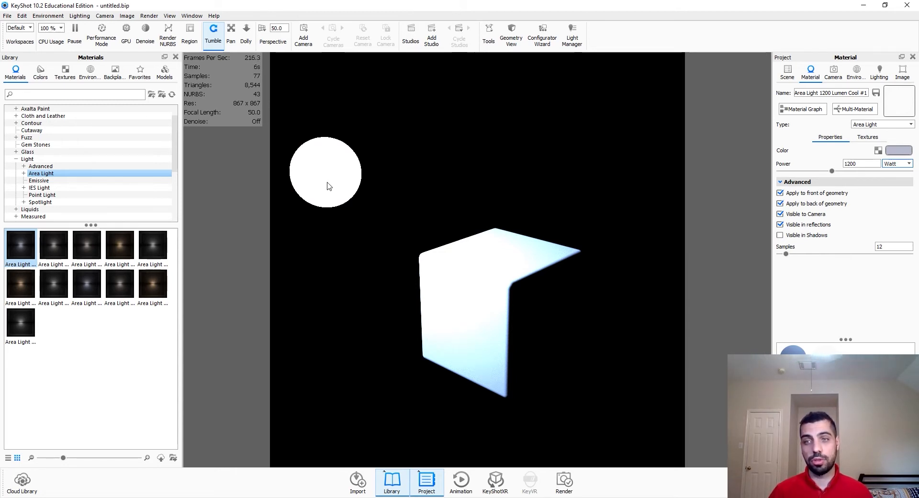
# Step: Set the area light's power to 12 Watt
pyautogui.click(855, 164)
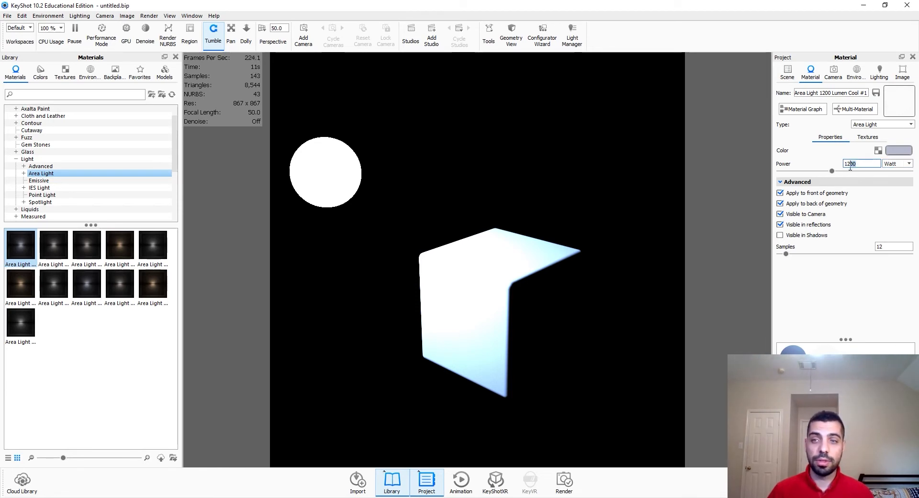
pyautogui.press('Delete')
pyautogui.press('Delete')
pyautogui.press('Return')
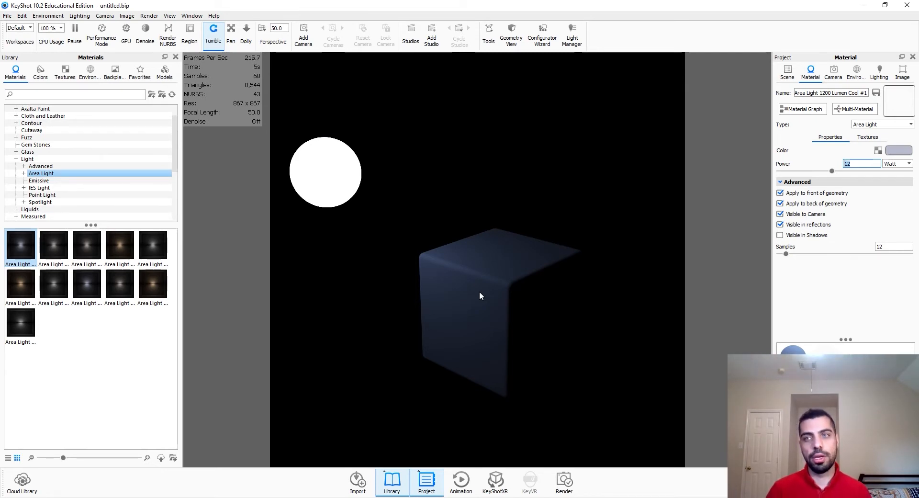
# Step: Toggle the area light's Apply to front and Apply to back of geometry options off and back on
pyautogui.click(843, 270)
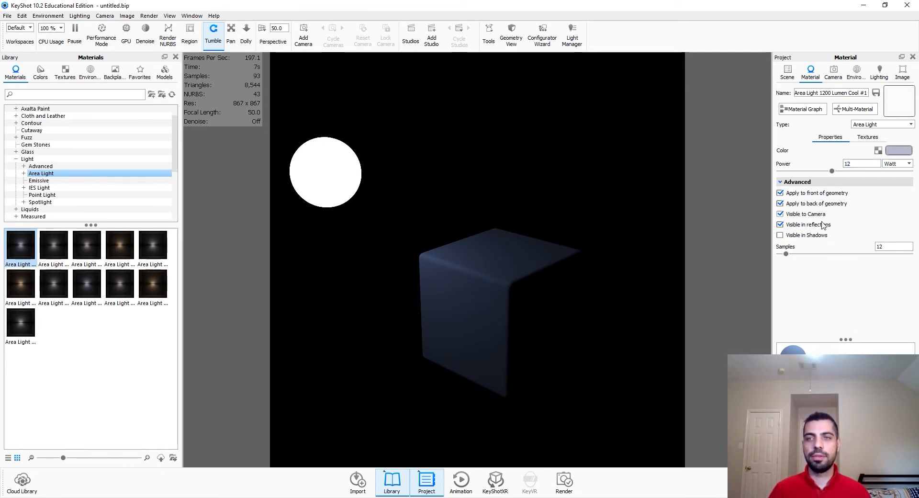
pyautogui.click(780, 192)
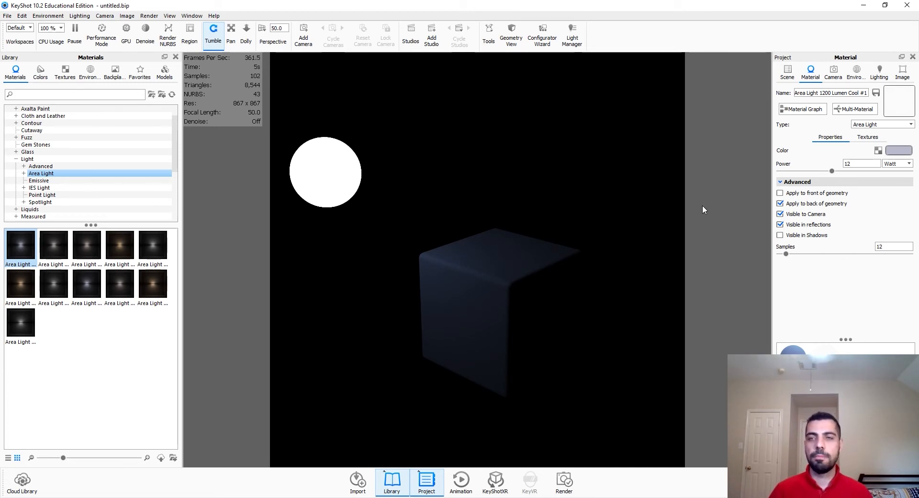
pyautogui.click(780, 203)
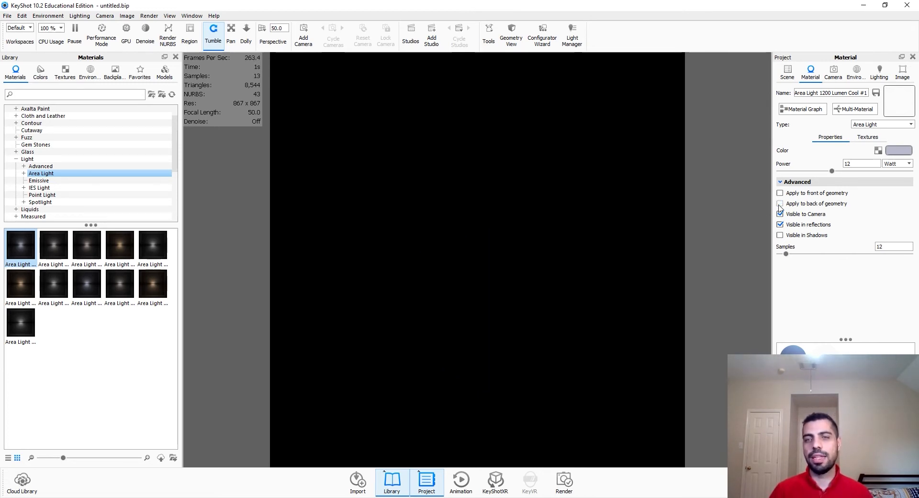
pyautogui.click(780, 203)
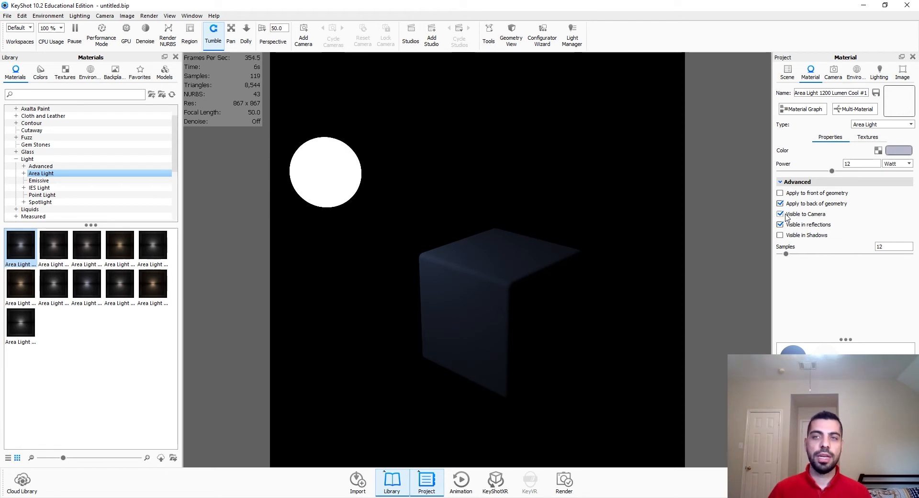
pyautogui.click(780, 193)
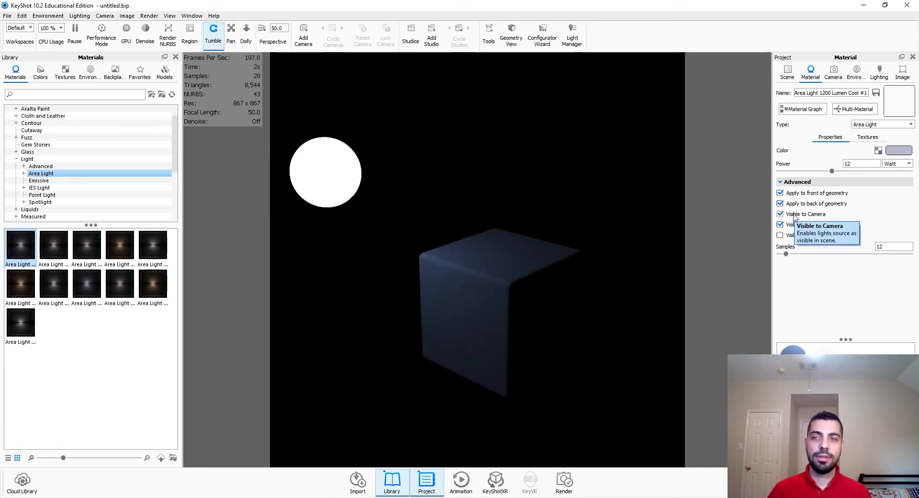
# Step: Toggle Visible to Camera off and on, and enable Visible in Shadows for the area light
pyautogui.click(794, 216)
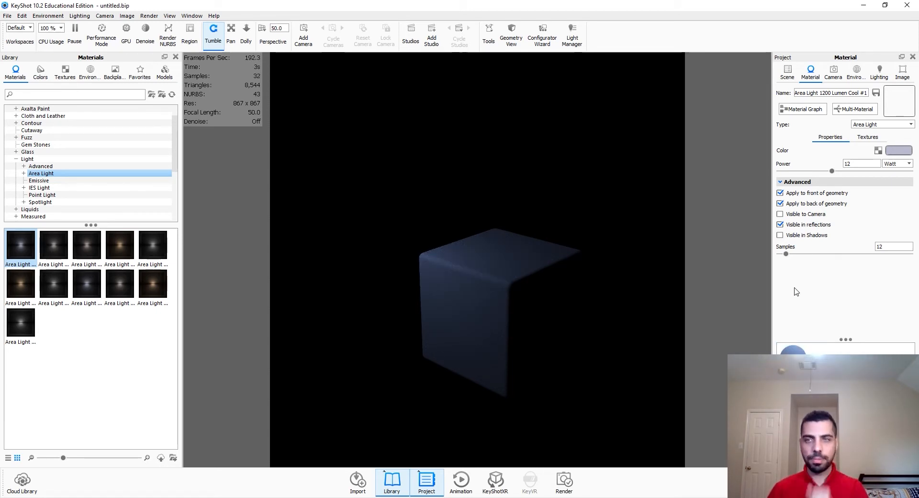
pyautogui.click(814, 215)
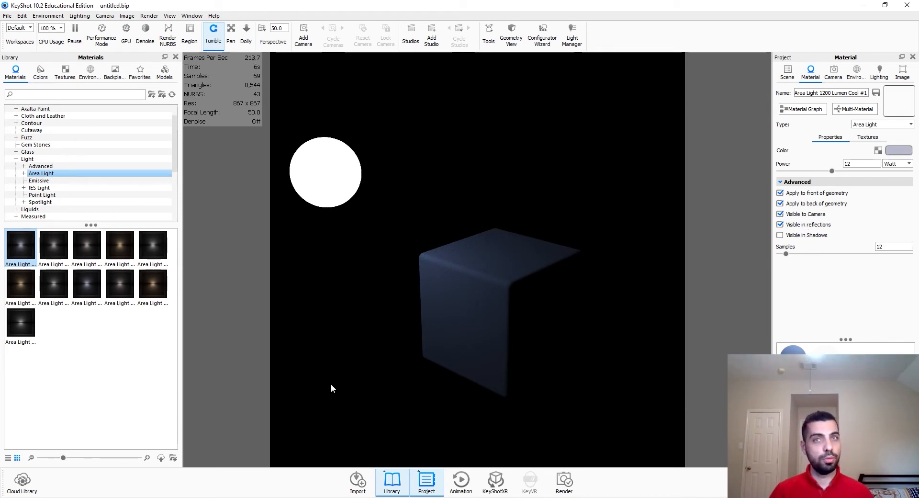
pyautogui.click(807, 236)
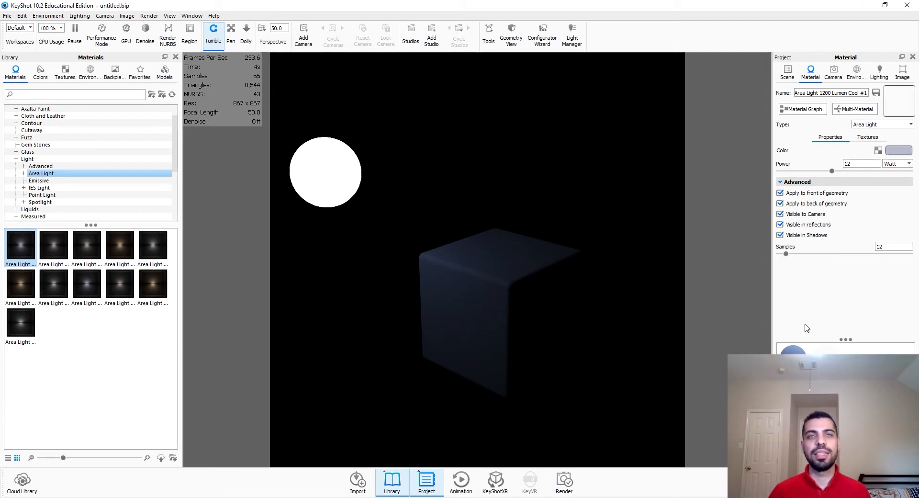
# Step: Disable Visible in Shadows for the area light and set its samples to 50
pyautogui.click(807, 237)
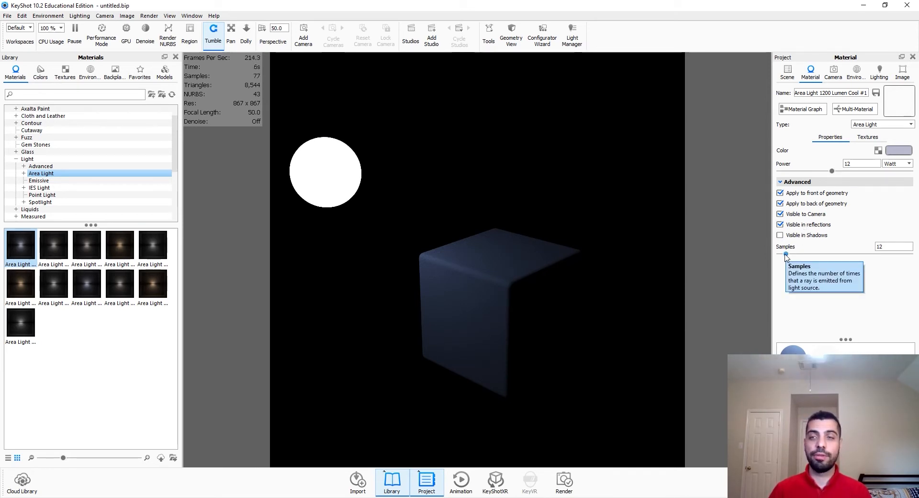
pyautogui.moveTo(785, 254); pyautogui.dragTo(882, 254)
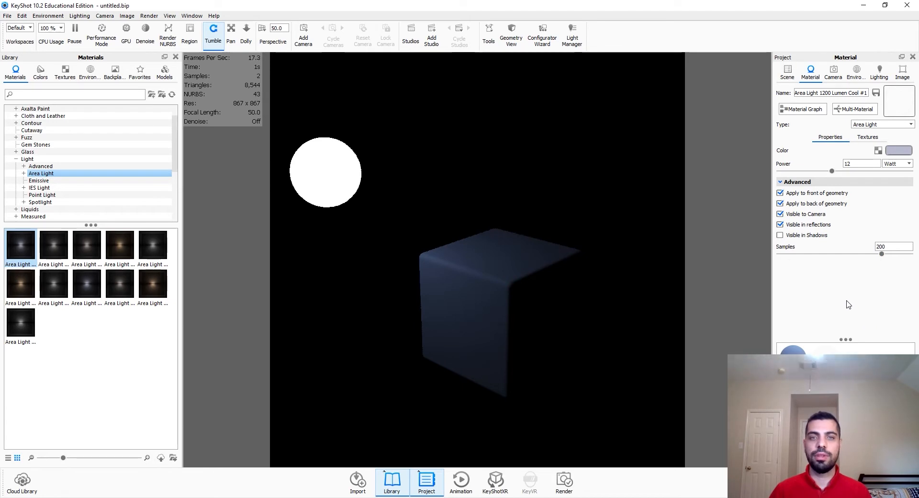
pyautogui.moveTo(882, 254); pyautogui.dragTo(816, 254)
pyautogui.doubleClick(886, 247)
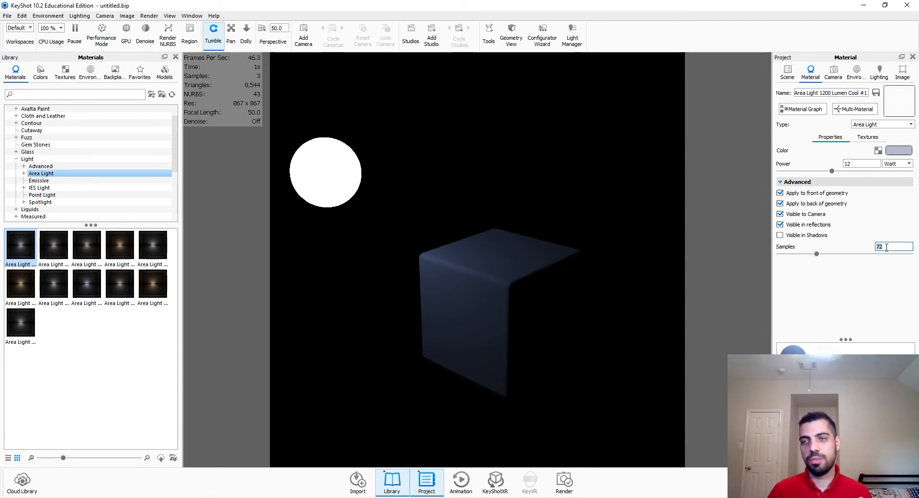
pyautogui.write('50')
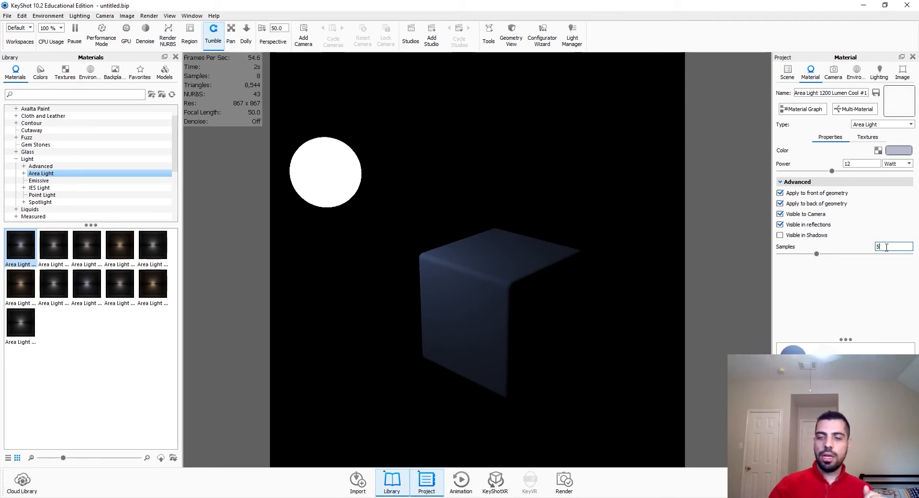
pyautogui.press('Return')
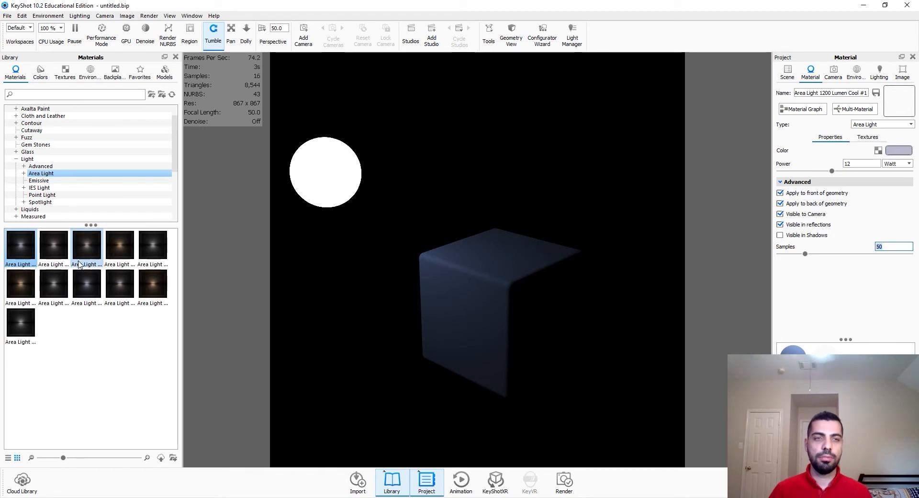
# Step: Switch the sphere's material type to Flat and back to Area Light
pyautogui.click(323, 167)
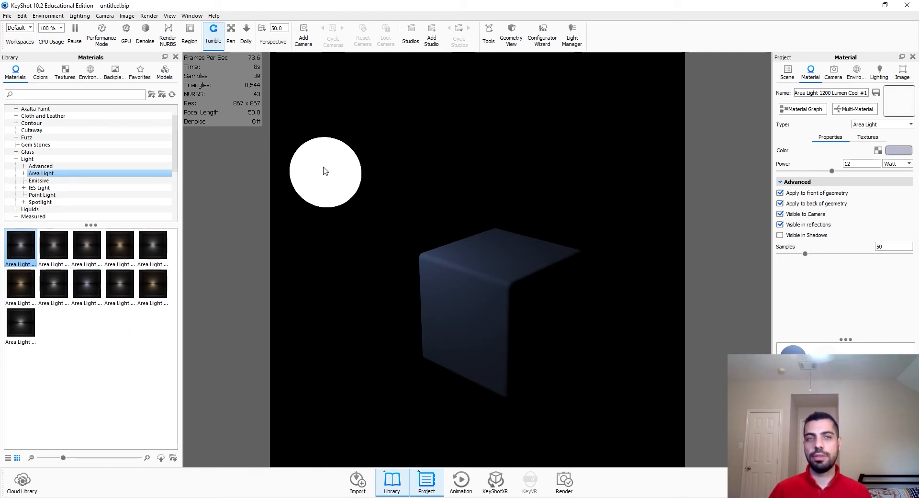
pyautogui.click(911, 124)
pyautogui.click(866, 143)
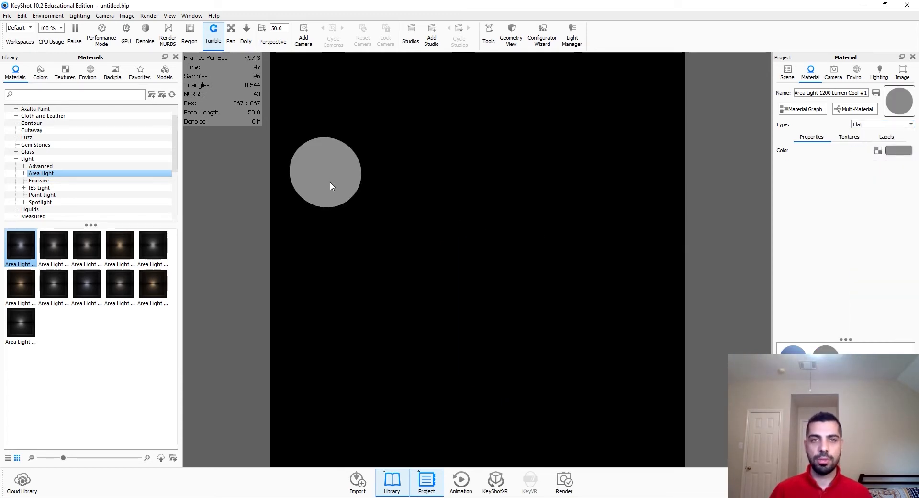
pyautogui.click(867, 125)
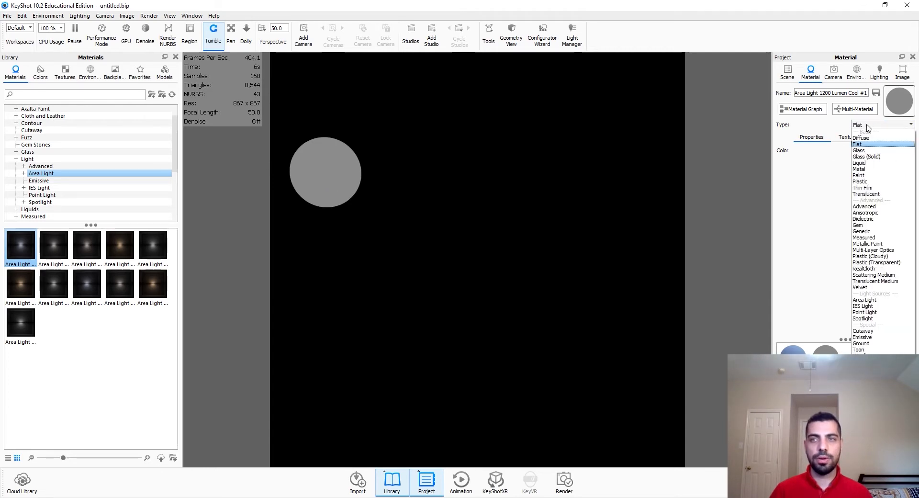
pyautogui.click(892, 300)
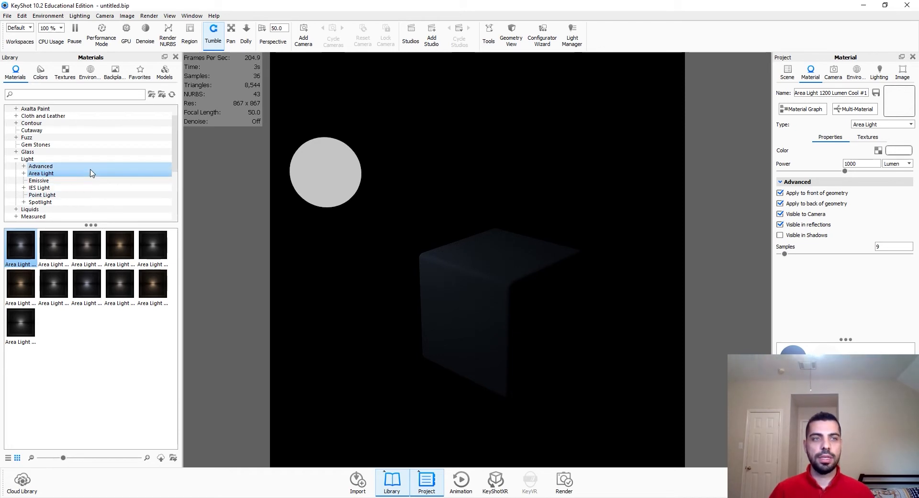
# Step: Apply the Emissive Cool material from the Light library to the sphere
pyautogui.click(68, 167)
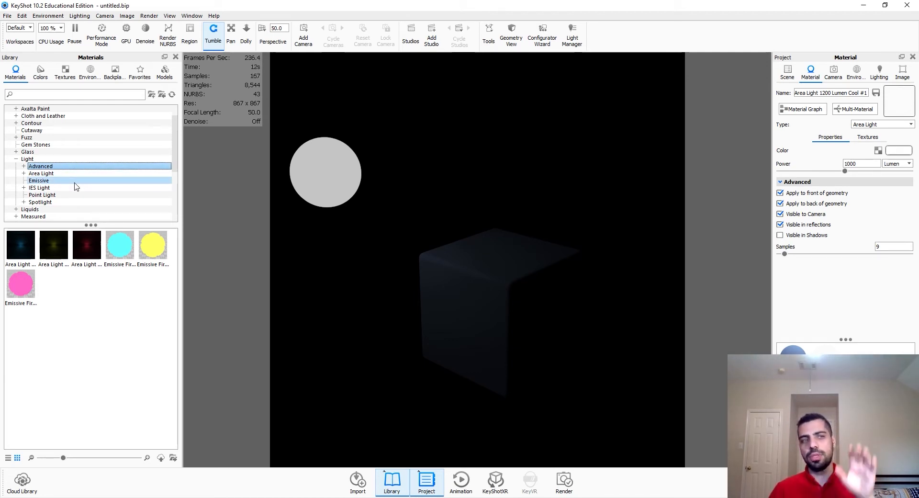
pyautogui.click(74, 183)
pyautogui.moveTo(21, 245); pyautogui.dragTo(319, 180)
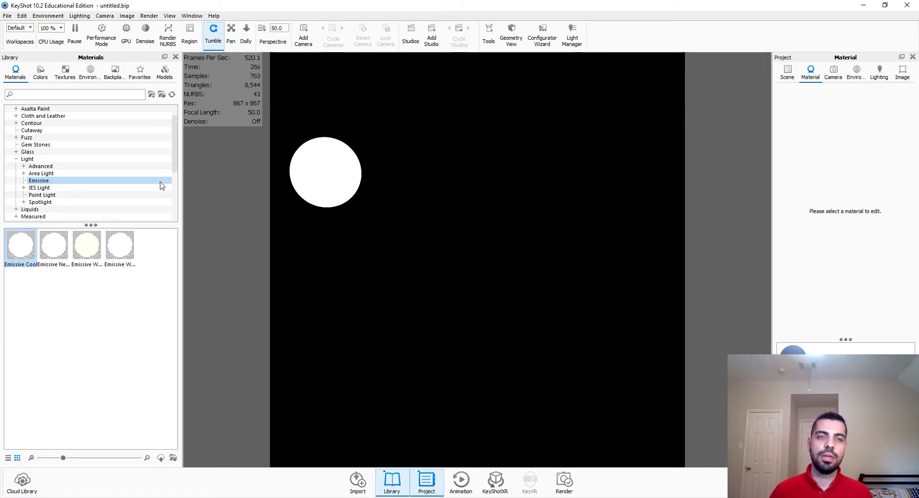
# Step: Turn on Bloom in the image settings with intensity about 0.77 and radius about 14 px, then switch it off
pyautogui.click(897, 80)
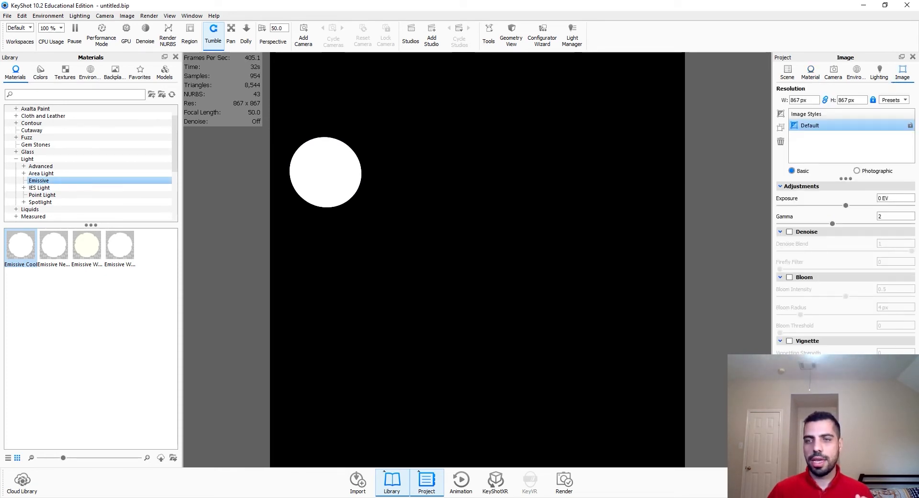
pyautogui.click(790, 277)
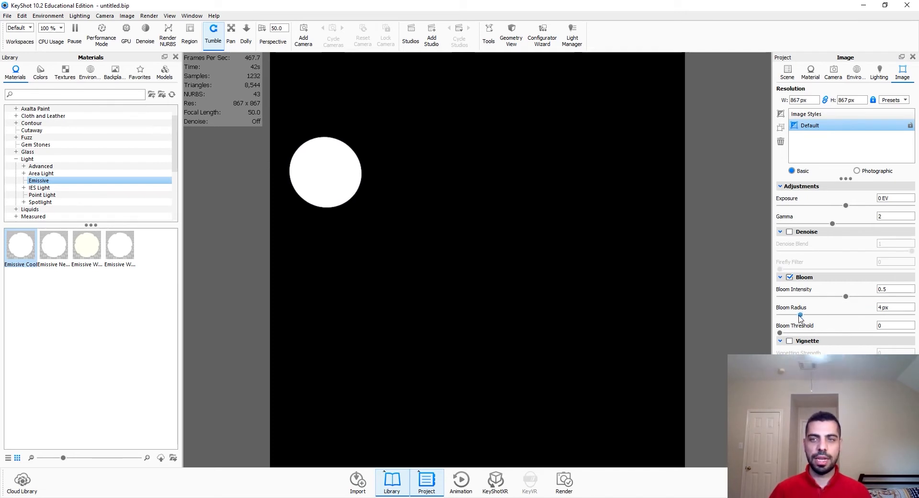
pyautogui.moveTo(800, 315); pyautogui.dragTo(884, 300)
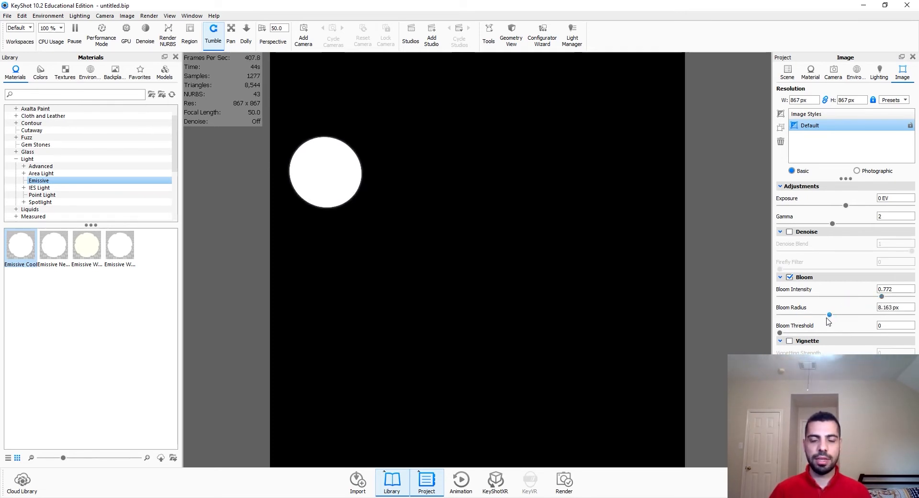
pyautogui.moveTo(831, 314); pyautogui.dragTo(872, 314)
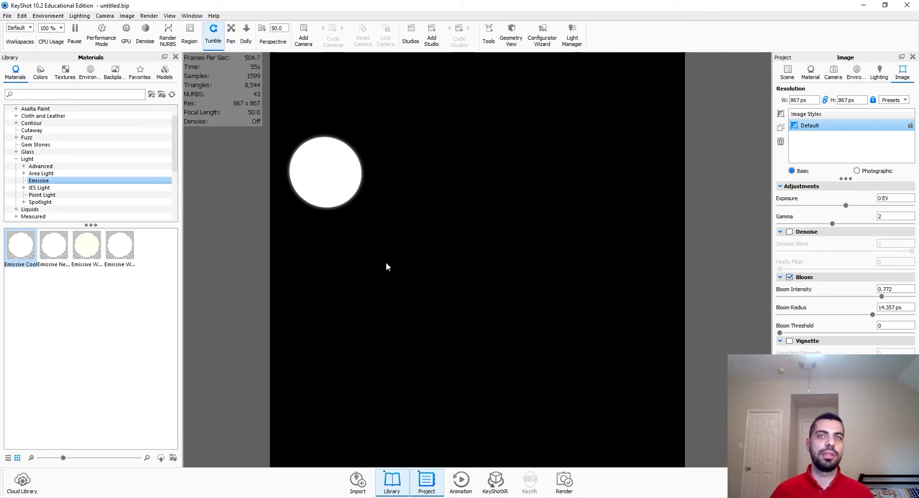
pyautogui.click(790, 277)
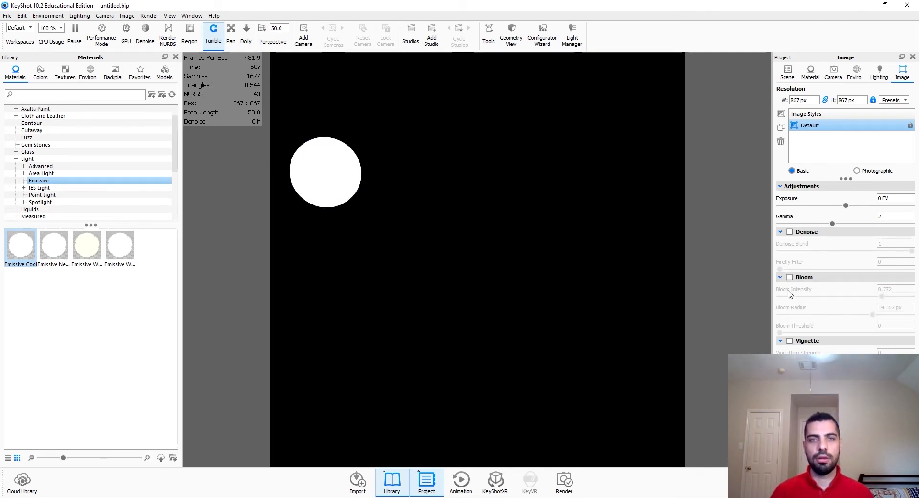
# Step: Apply the Flat moon IES light material to the sphere
pyautogui.click(788, 73)
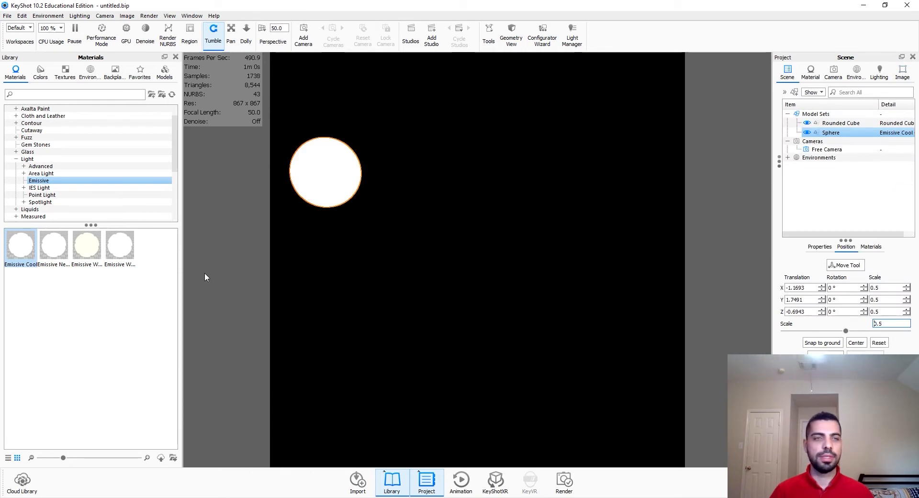
pyautogui.click(39, 188)
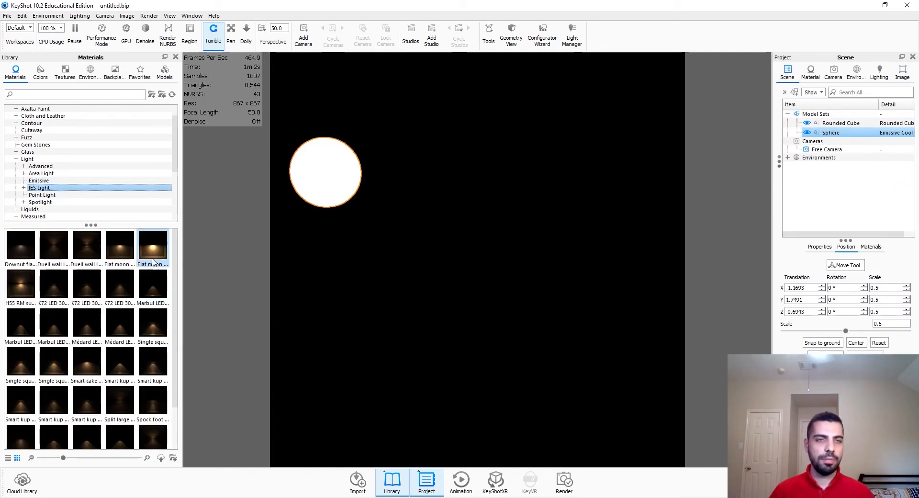
pyautogui.moveTo(153, 263); pyautogui.dragTo(350, 186)
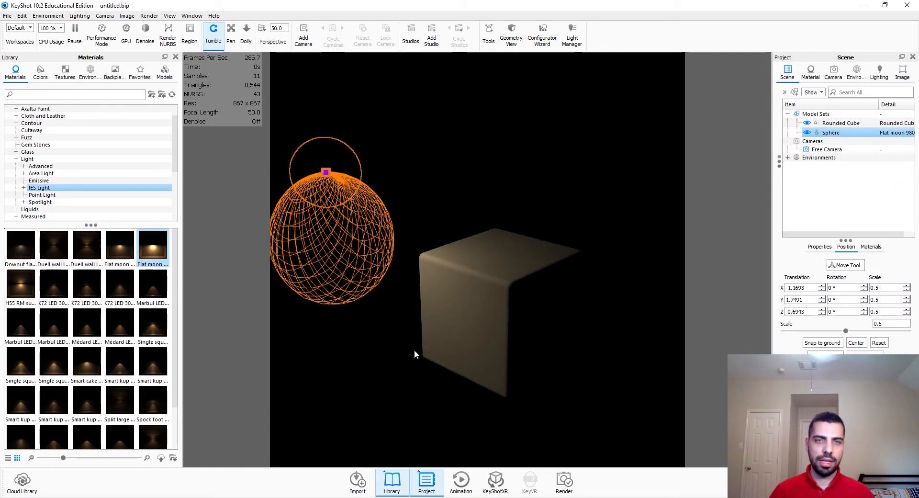
# Step: Open the sphere's IES light material and set its shape to Rectangular, about 2.63 wide and 2.37 long
pyautogui.click(337, 171)
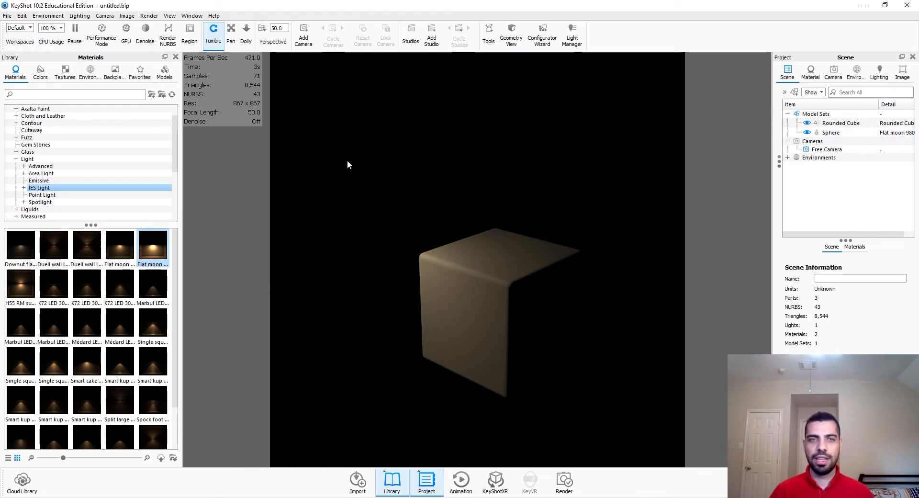
pyautogui.doubleClick(865, 133)
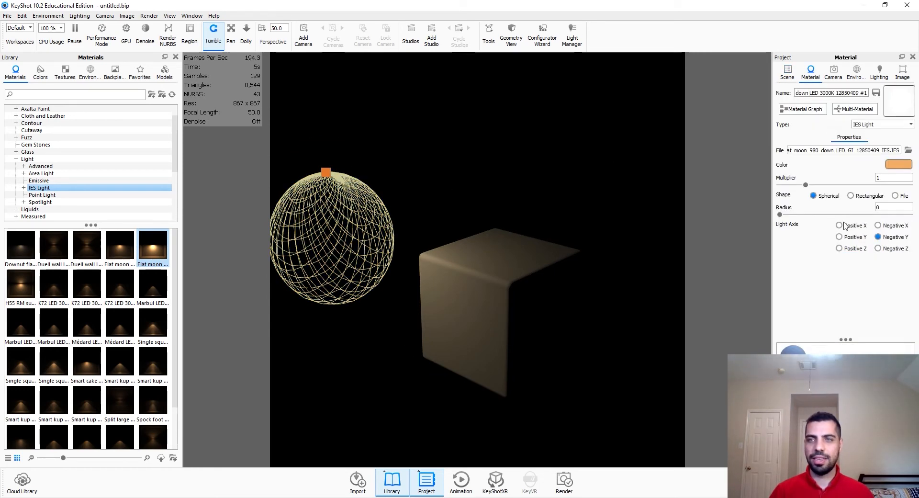
pyautogui.click(851, 196)
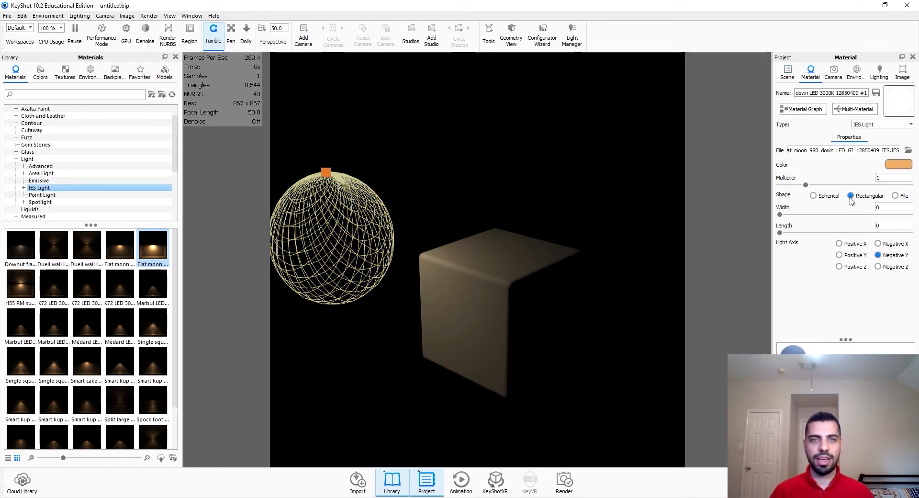
pyautogui.click(904, 196)
pyautogui.click(867, 196)
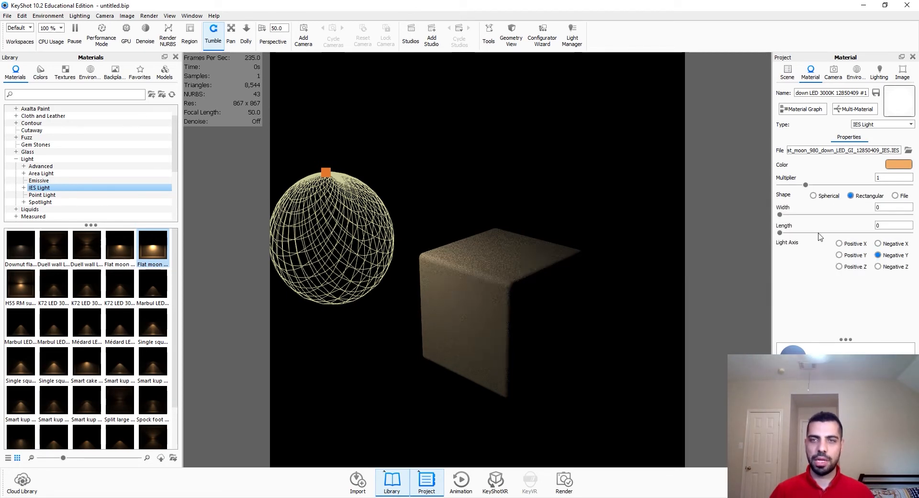
pyautogui.moveTo(779, 215); pyautogui.dragTo(848, 215)
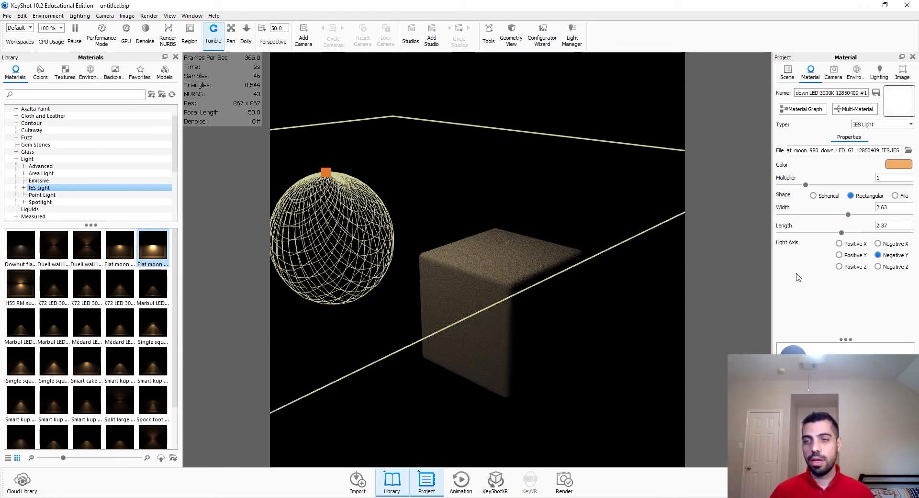
# Step: Try several light axes for the IES light, ending on Positive Z
pyautogui.click(890, 243)
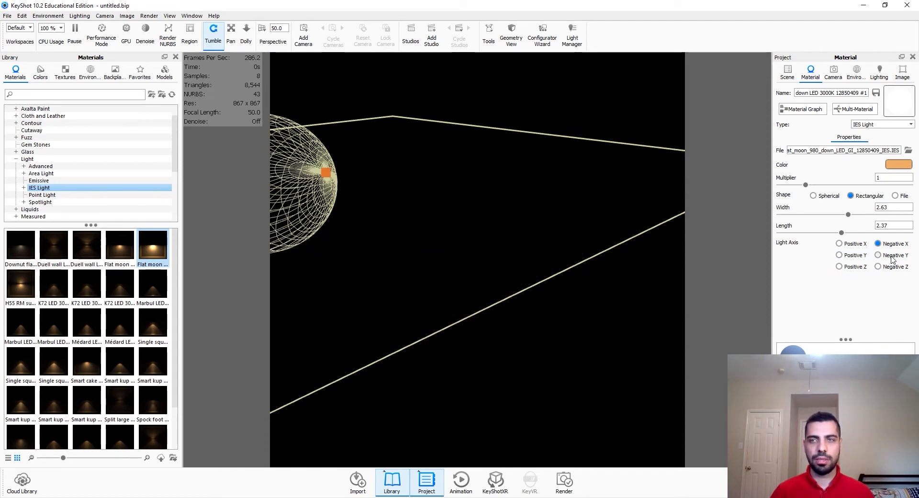
pyautogui.click(891, 255)
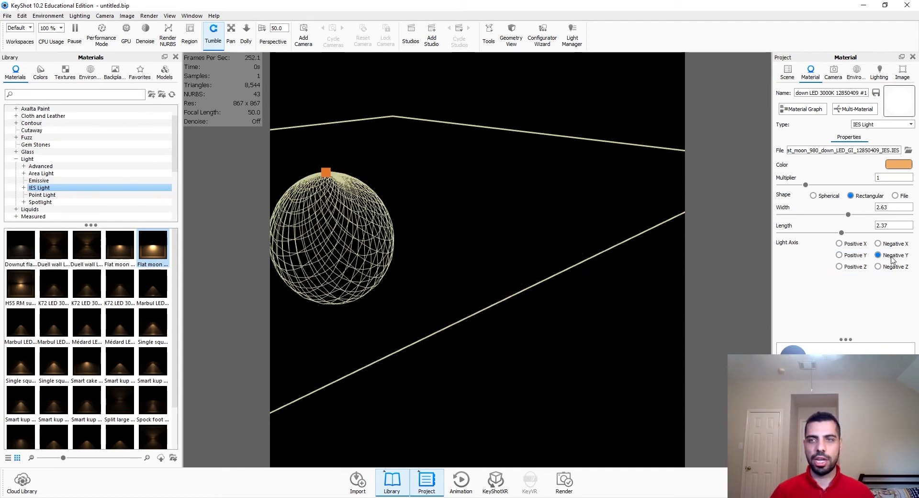
pyautogui.click(859, 256)
pyautogui.click(861, 268)
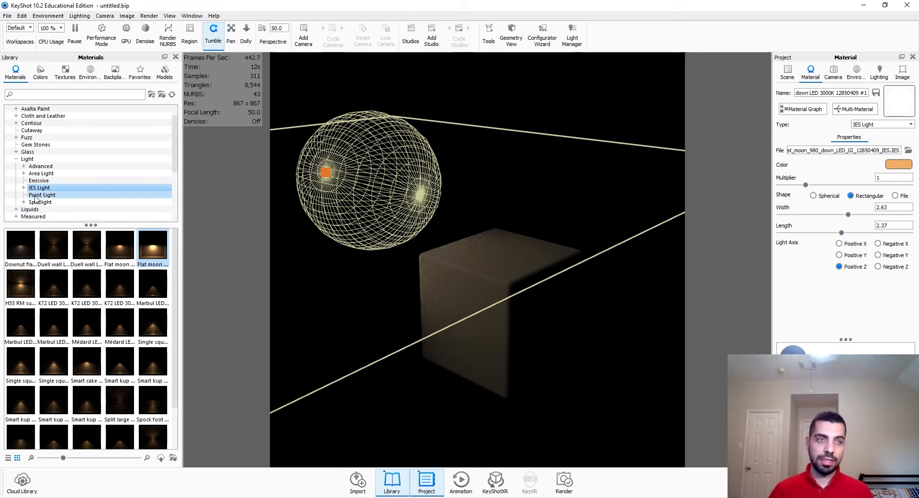
# Step: Change the sphere's material type to Point Light
pyautogui.moveTo(42, 195); pyautogui.dragTo(380, 187)
pyautogui.click(57, 196)
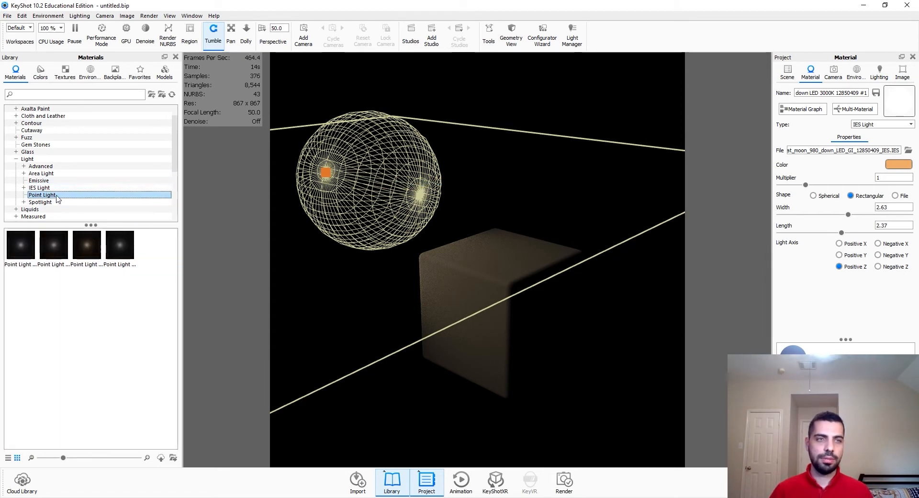
pyautogui.moveTo(20, 251); pyautogui.dragTo(384, 194)
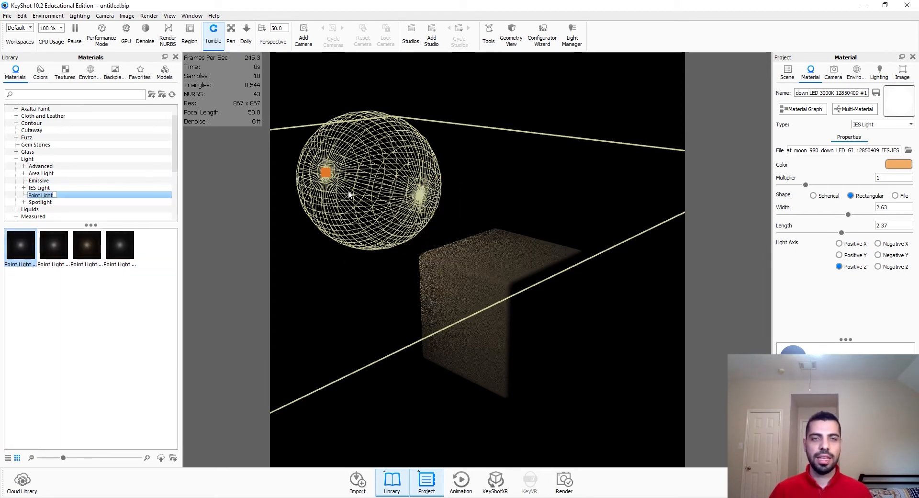
pyautogui.click(879, 125)
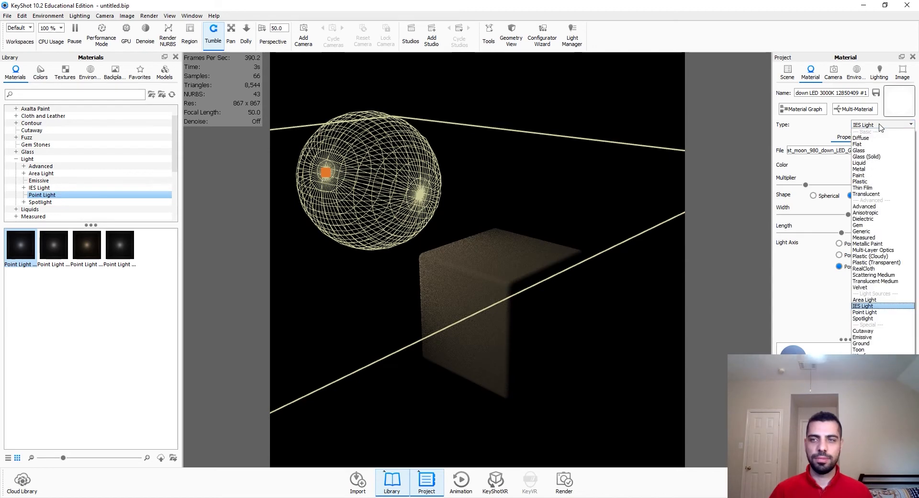
pyautogui.click(886, 315)
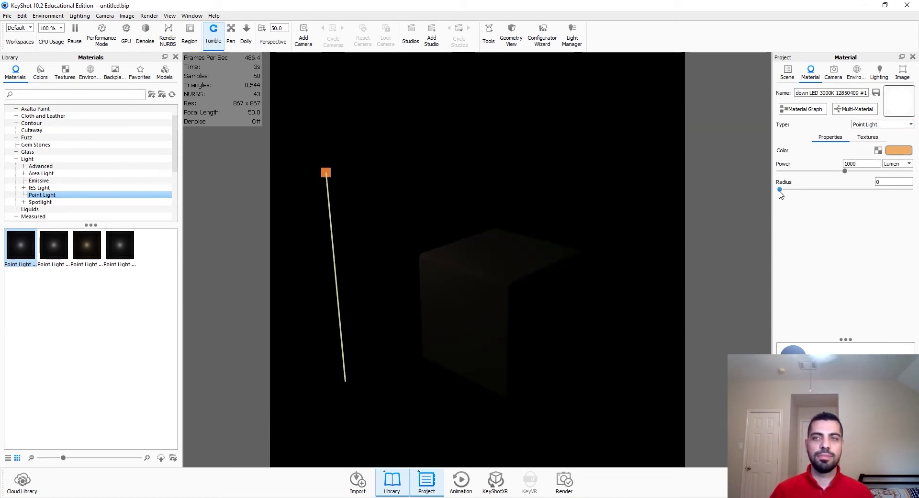
# Step: Set the point light's radius to about 0.645 and its power unit to Watt
pyautogui.moveTo(780, 189)
pyautogui.mouseDown()
pyautogui.moveTo(816, 192)
pyautogui.moveTo(797, 189)
pyautogui.mouseUp()
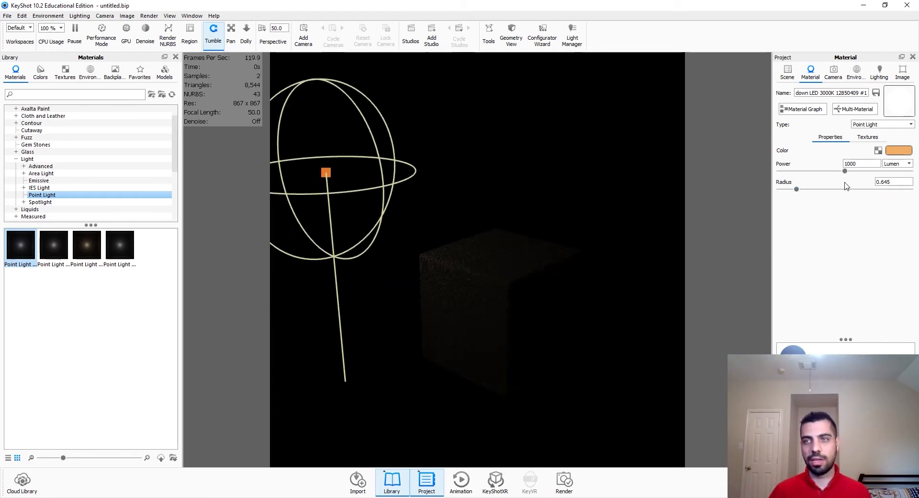
pyautogui.click(897, 164)
pyautogui.click(895, 175)
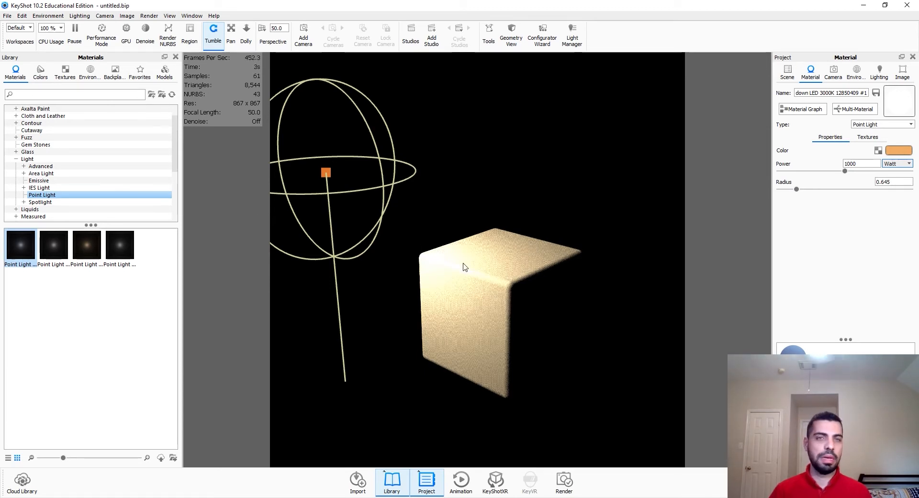
pyautogui.click(787, 72)
pyautogui.click(838, 265)
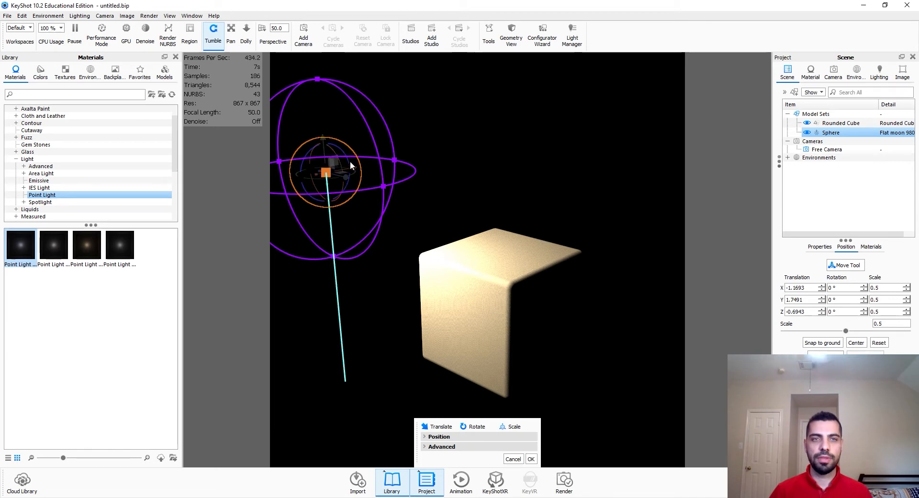
pyautogui.moveTo(385, 184); pyautogui.dragTo(291, 184)
pyautogui.click(512, 458)
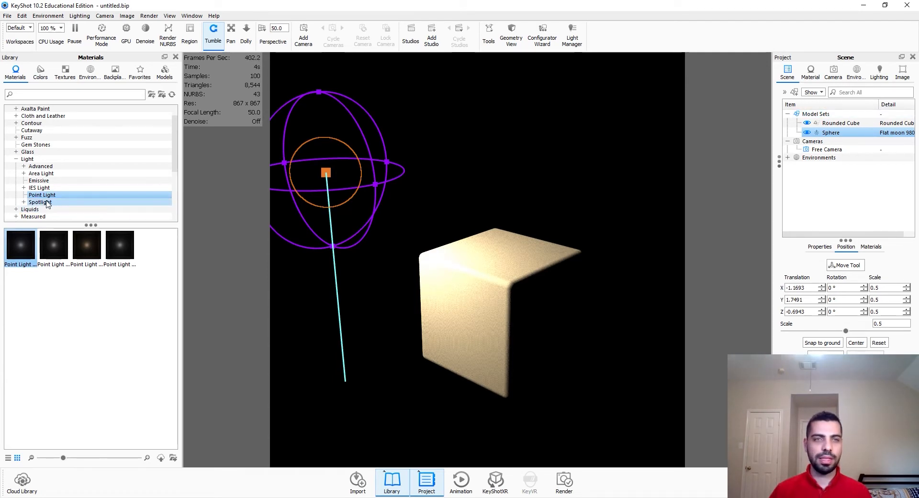
# Step: Apply a library Spotlight material to the sphere and reshape its light cone with the on-screen handles
pyautogui.moveTo(40, 202); pyautogui.dragTo(96, 202)
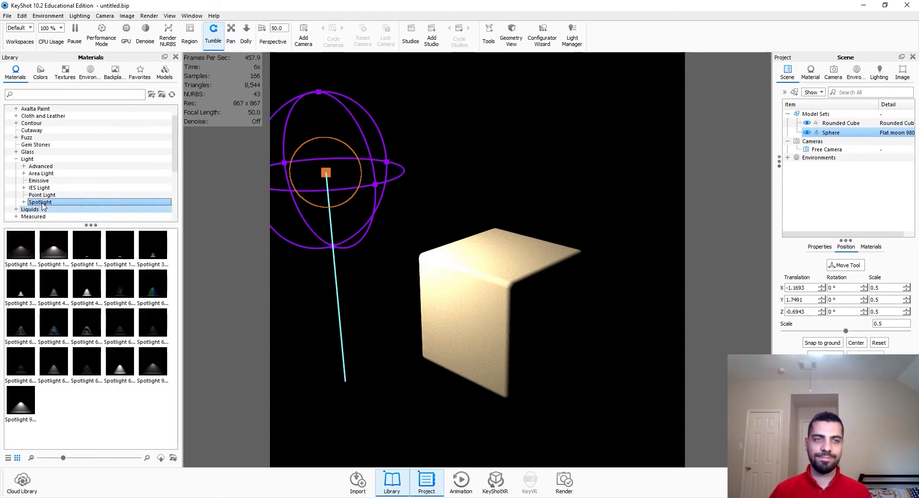
pyautogui.moveTo(20, 245); pyautogui.dragTo(312, 166)
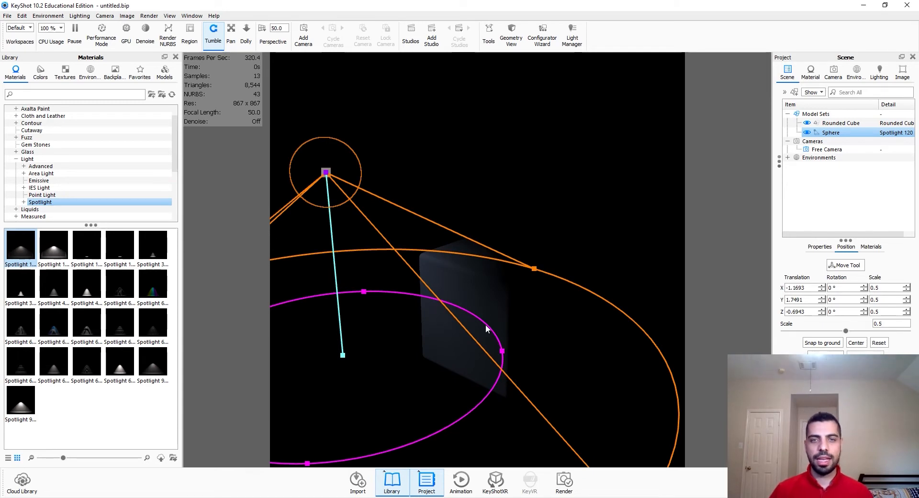
pyautogui.moveTo(502, 351); pyautogui.dragTo(435, 353)
pyautogui.moveTo(534, 269); pyautogui.dragTo(442, 313)
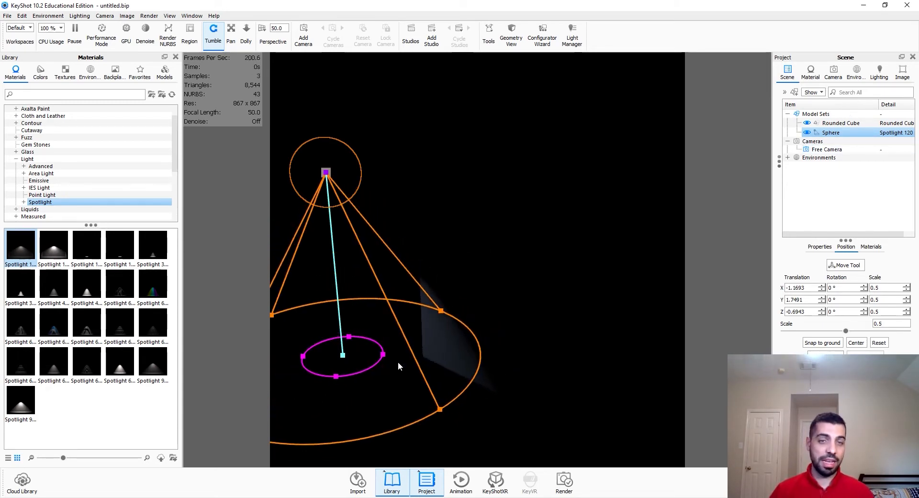
pyautogui.moveTo(392, 353); pyautogui.dragTo(445, 355)
pyautogui.click(349, 154)
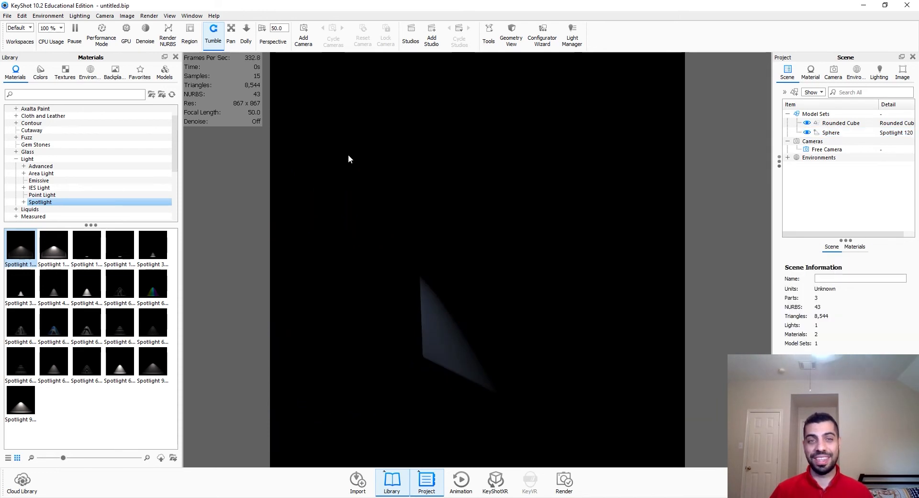
# Step: Open the sphere's spotlight material and switch its power unit to Watt
pyautogui.doubleClick(831, 132)
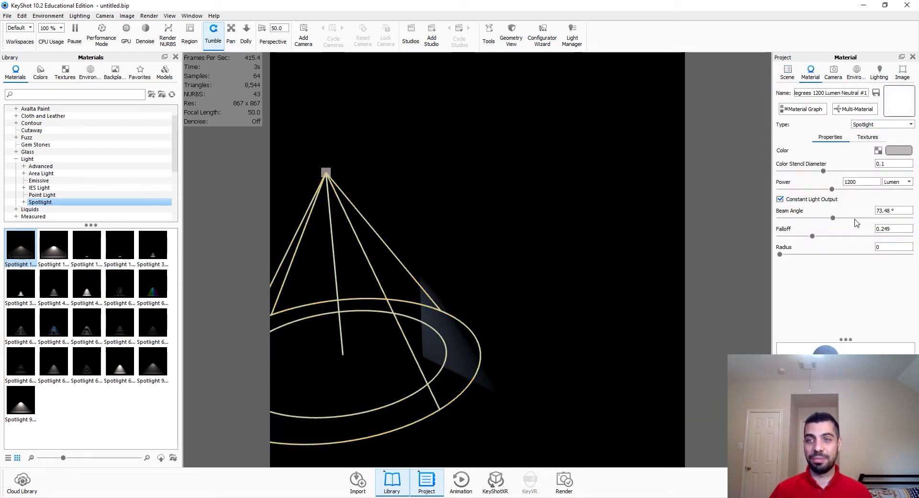
pyautogui.click(885, 184)
pyautogui.click(888, 188)
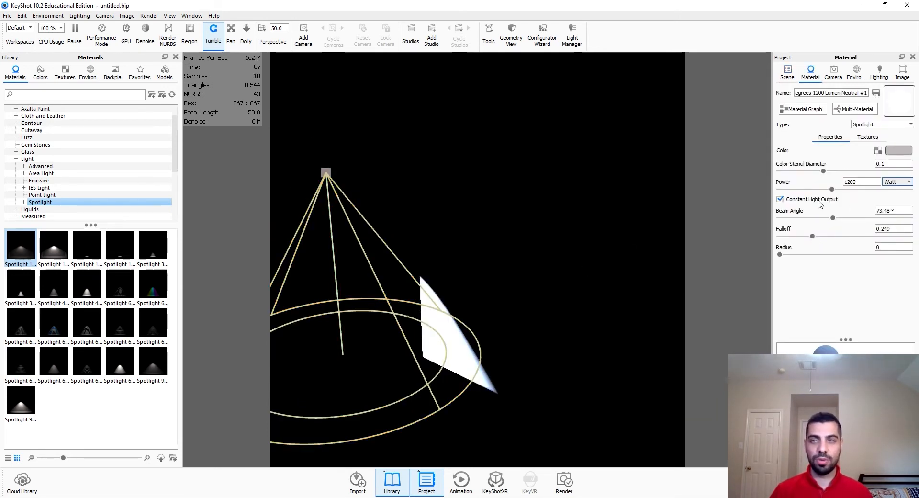
# Step: Select the sphere in the scene and widen the spotlight's cone and falloff with its handles
pyautogui.click(787, 73)
pyautogui.click(828, 133)
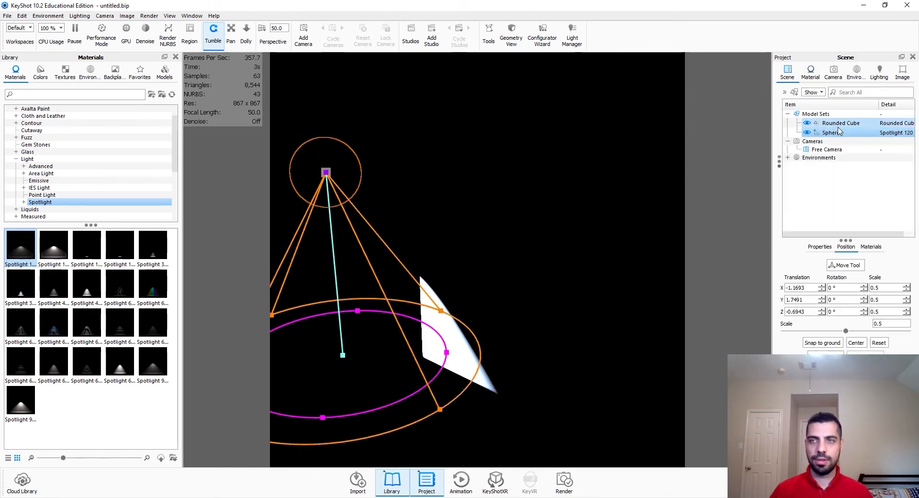
pyautogui.moveTo(446, 352)
pyautogui.mouseDown()
pyautogui.moveTo(484, 357)
pyautogui.moveTo(458, 365)
pyautogui.mouseUp()
pyautogui.moveTo(473, 297); pyautogui.dragTo(526, 272)
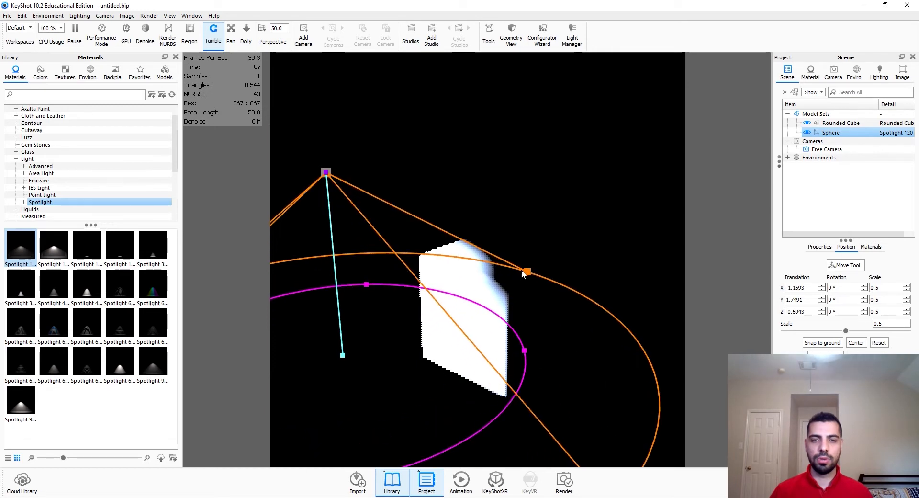
# Step: Set the spotlight's power to 20 Watt
pyautogui.click(813, 80)
pyautogui.click(871, 183)
pyautogui.press('BackSpace')
pyautogui.press('BackSpace')
pyautogui.press('Return')
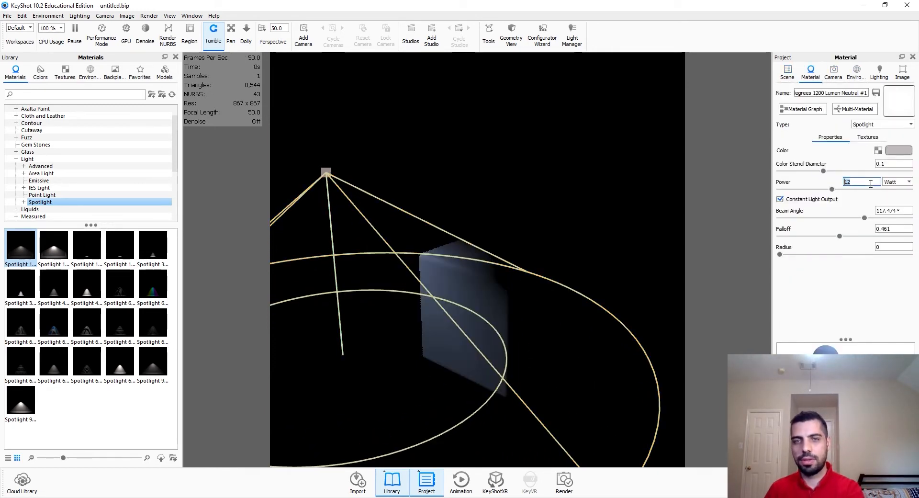
pyautogui.write('2')
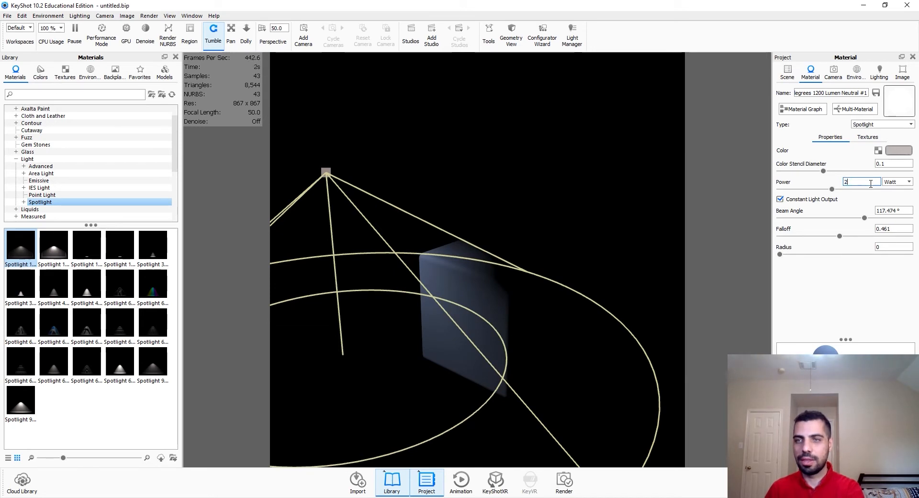
pyautogui.write('0')
pyautogui.press('Return')
# Step: Set the spotlight's beam angle to about 115.2°, falloff about 0.555 and radius about 0.165
pyautogui.moveTo(865, 219); pyautogui.dragTo(855, 242)
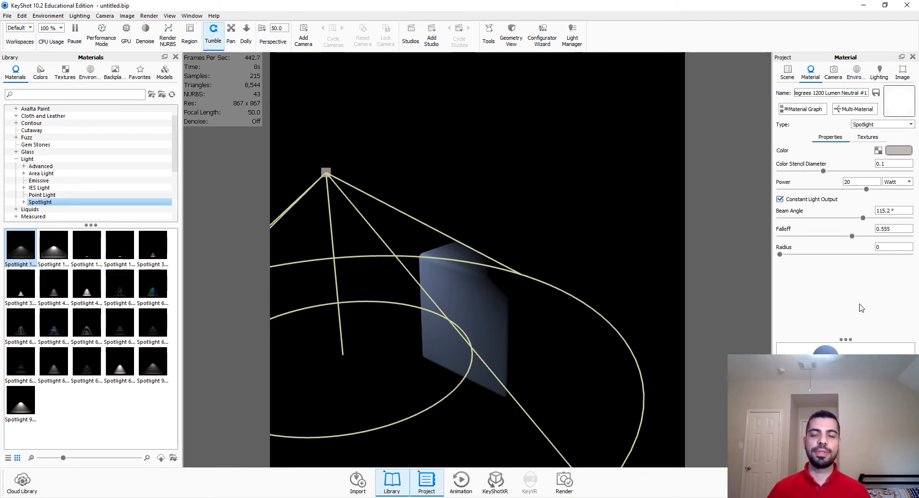
pyautogui.moveTo(780, 254)
pyautogui.mouseDown()
pyautogui.moveTo(806, 258)
pyautogui.moveTo(785, 267)
pyautogui.mouseUp()
# Step: Give the spotlight an orange colour and set its colour stencil diameter to about 0.3
pyautogui.moveTo(823, 171)
pyautogui.mouseDown()
pyautogui.moveTo(854, 171)
pyautogui.moveTo(827, 175)
pyautogui.moveTo(841, 173)
pyautogui.mouseUp()
pyautogui.click(899, 147)
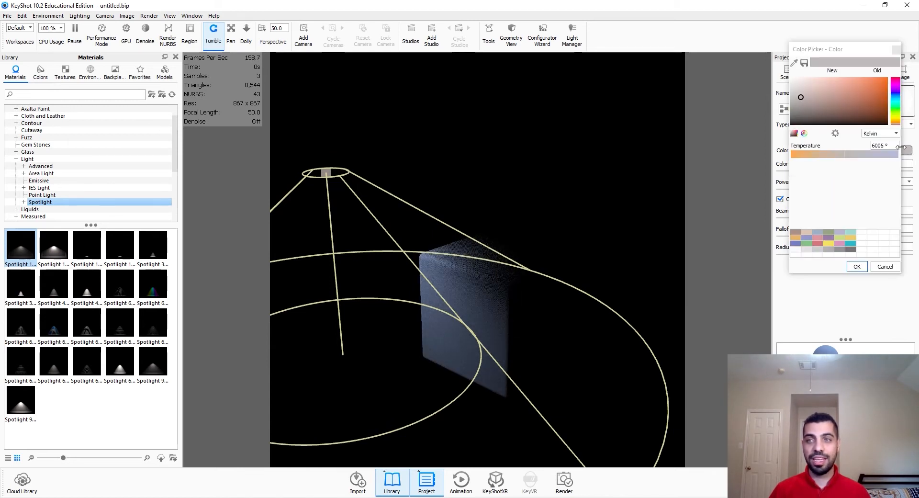
pyautogui.moveTo(870, 105); pyautogui.dragTo(918, 47)
pyautogui.click(857, 266)
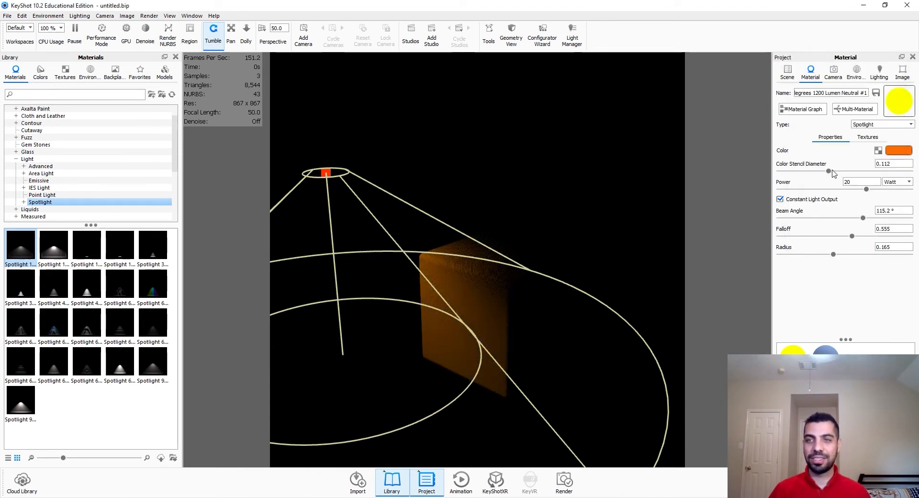
pyautogui.moveTo(859, 174)
pyautogui.mouseDown()
pyautogui.moveTo(819, 174)
pyautogui.moveTo(865, 173)
pyautogui.mouseUp()
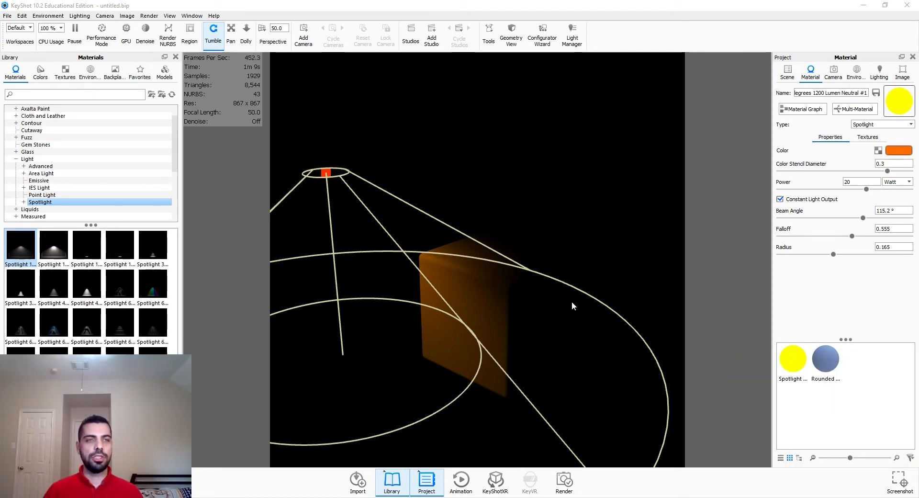
# Step: Set the environment brightness to 1
pyautogui.click(855, 73)
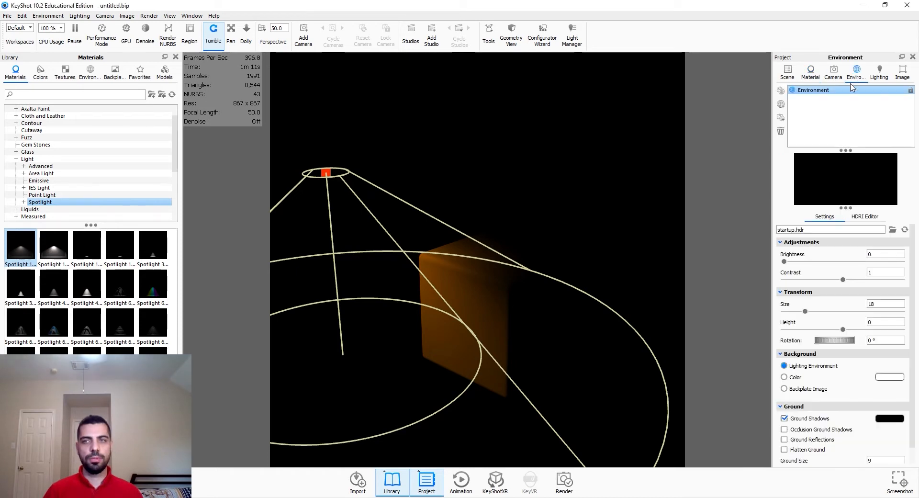
pyautogui.click(880, 254)
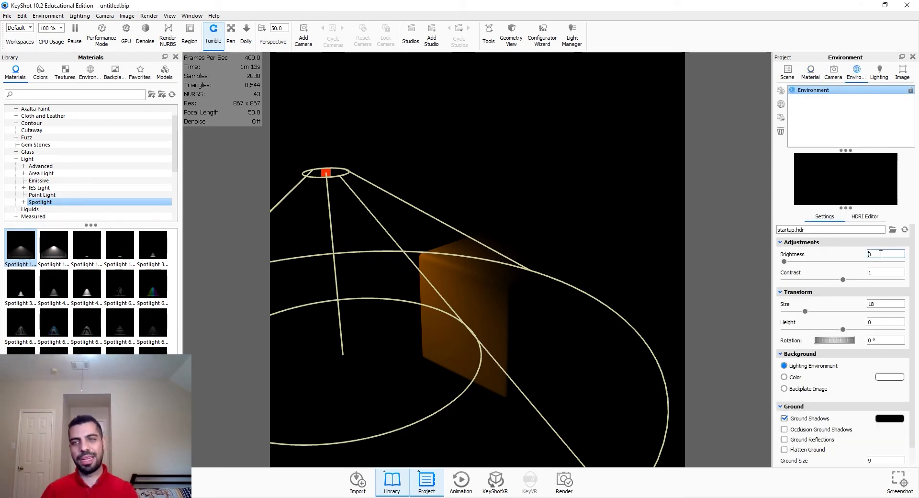
pyautogui.write('1')
pyautogui.press('Return')
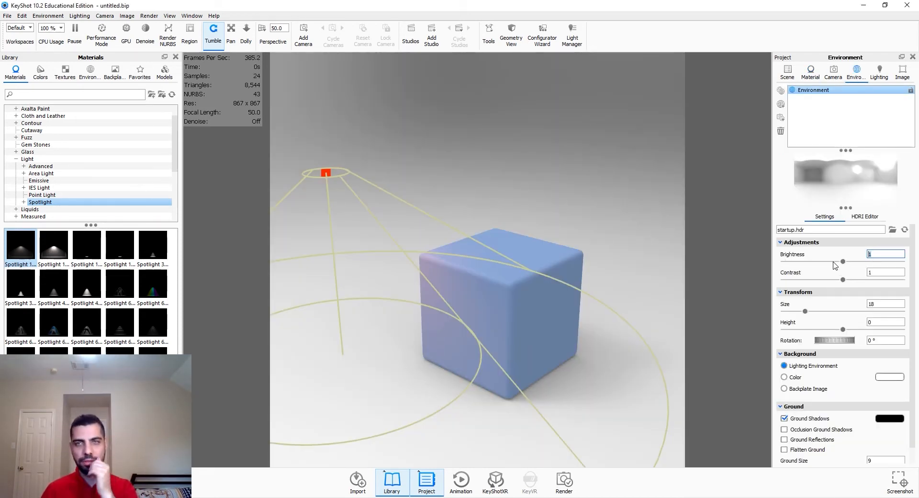
# Step: Change the sphere's material type to Plastic
pyautogui.click(787, 72)
pyautogui.click(812, 134)
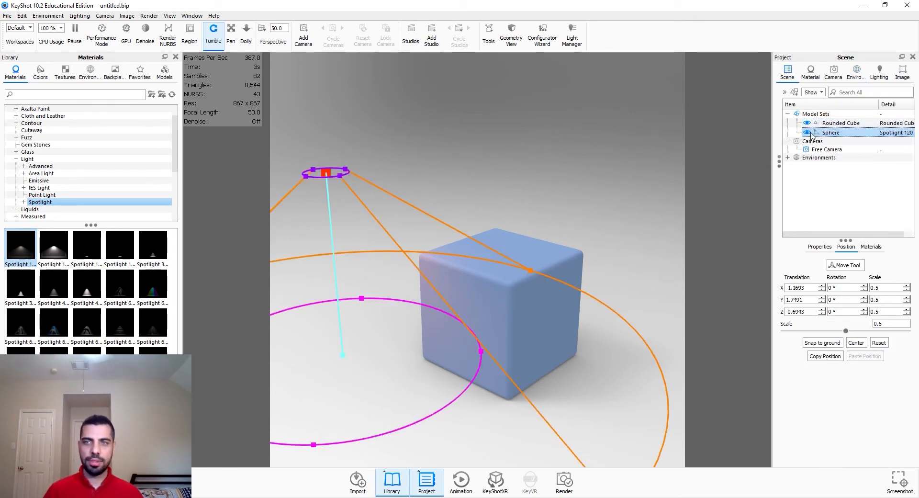
pyautogui.doubleClick(812, 134)
pyautogui.click(898, 125)
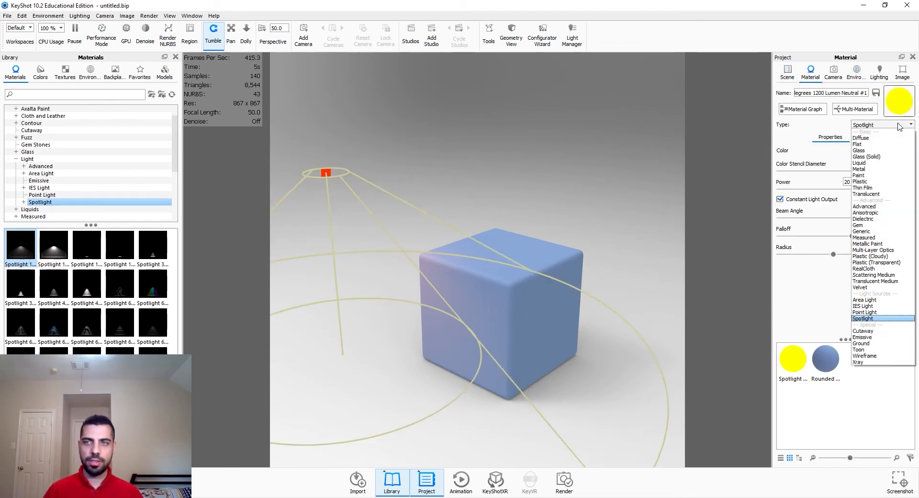
pyautogui.click(860, 182)
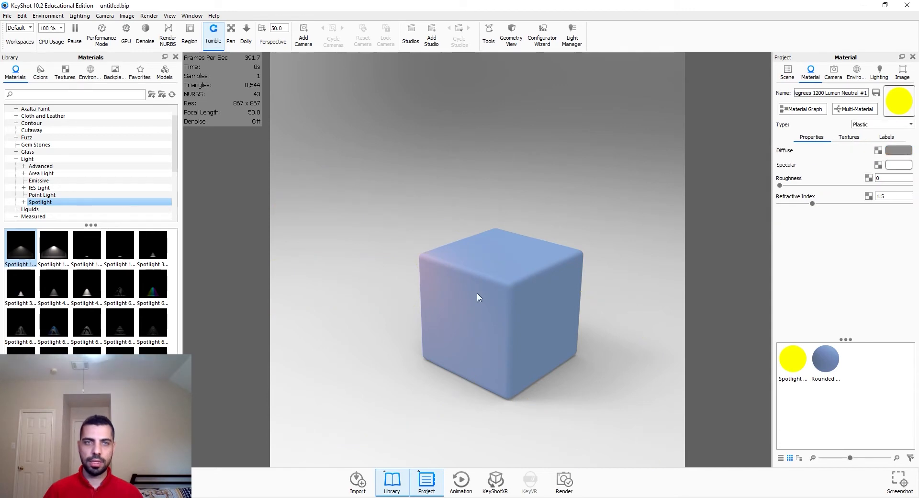
# Step: Change the rounded cube's material type to Metal
pyautogui.click(788, 73)
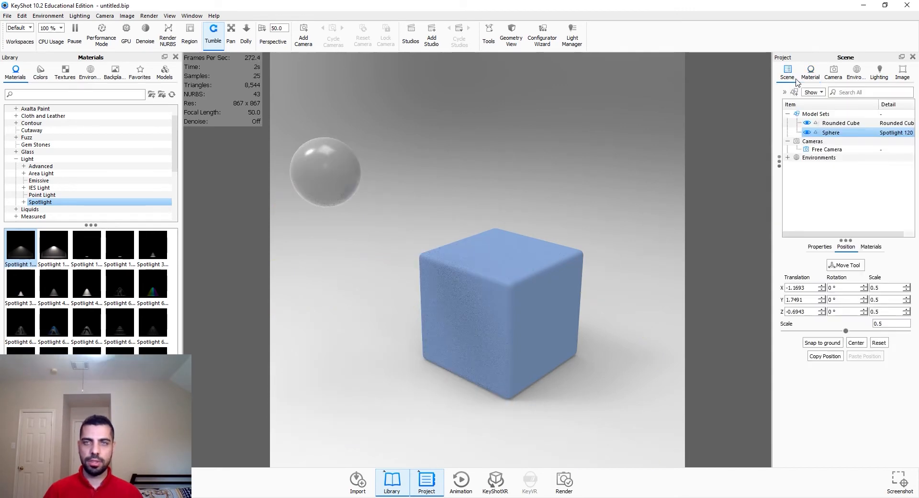
pyautogui.doubleClick(516, 317)
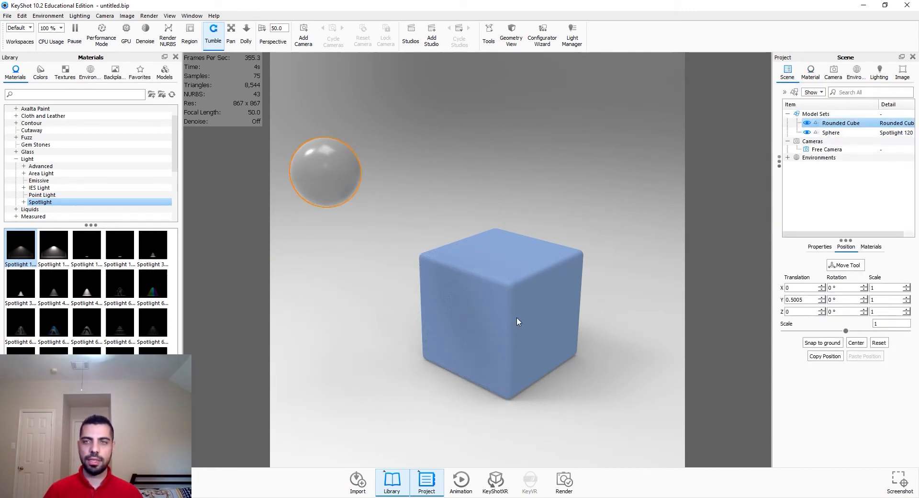
pyautogui.click(898, 125)
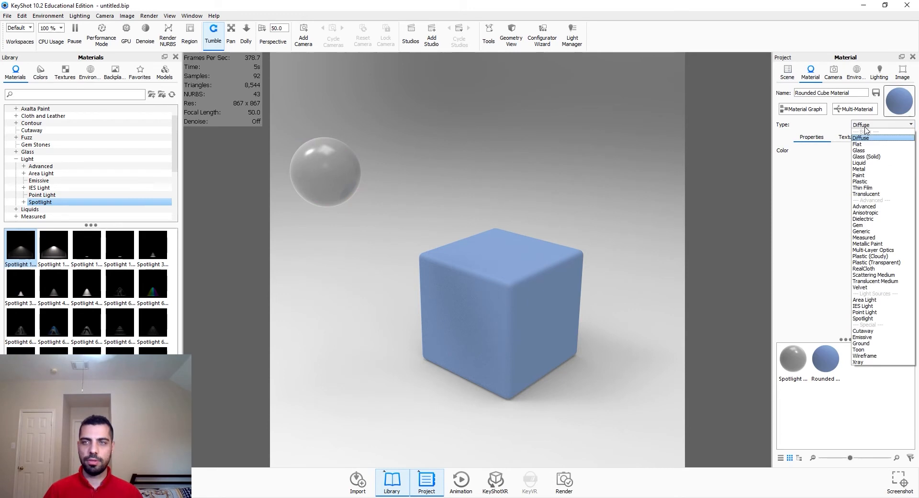
pyautogui.click(880, 168)
# Step: Move the sphere onto the top of the cube, snapping it to the lower object
pyautogui.click(788, 78)
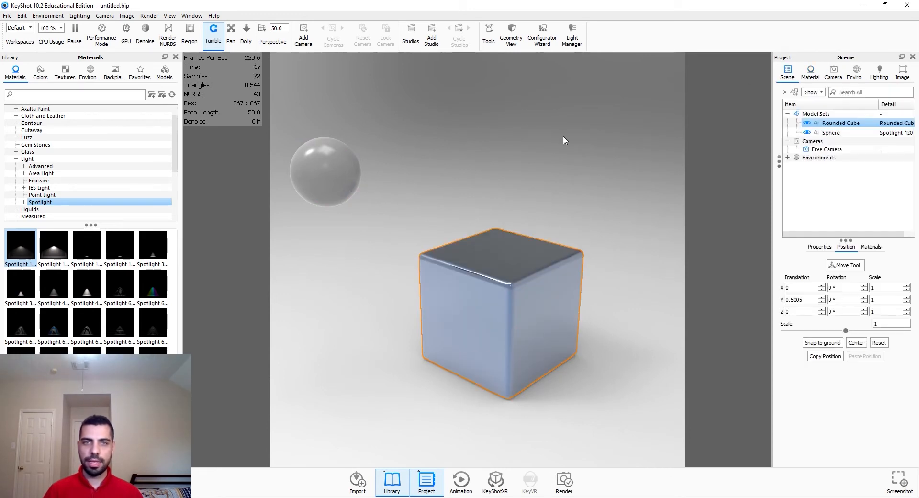
pyautogui.click(330, 167)
pyautogui.click(856, 267)
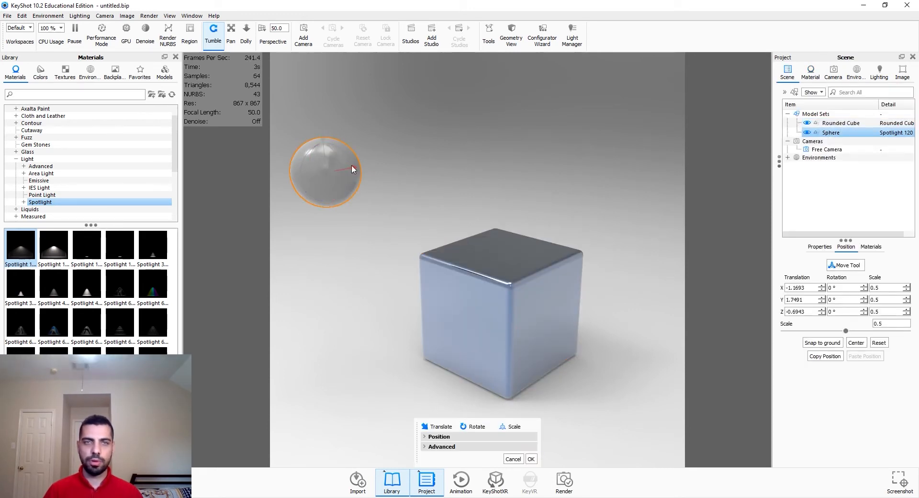
pyautogui.moveTo(353, 167); pyautogui.dragTo(436, 189)
pyautogui.moveTo(548, 342); pyautogui.dragTo(544, 338)
pyautogui.scroll(3, 545, 337)
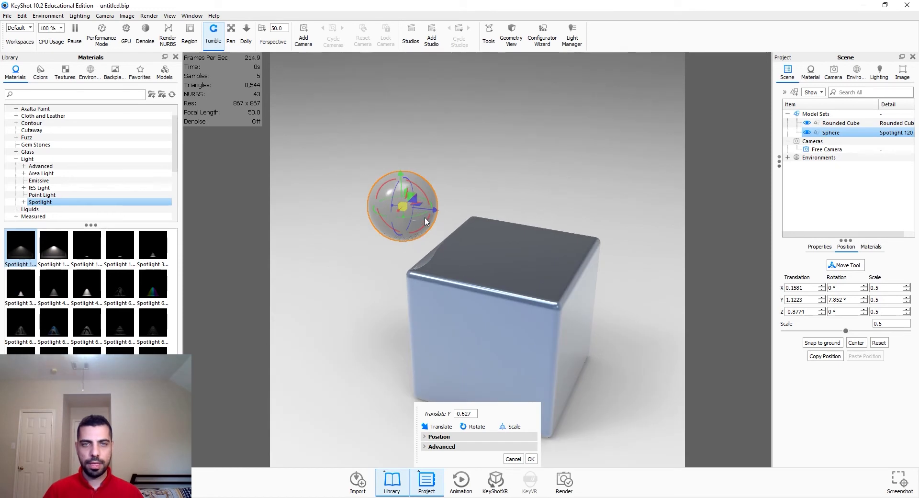
pyautogui.moveTo(435, 213); pyautogui.dragTo(500, 219)
pyautogui.moveTo(468, 179); pyautogui.dragTo(468, 161)
pyautogui.moveTo(530, 347); pyautogui.dragTo(488, 322)
pyautogui.click(472, 448)
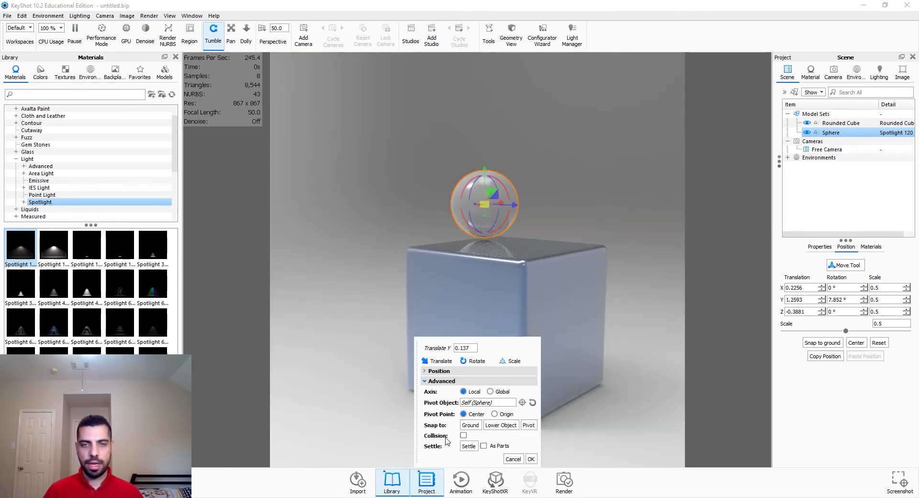
pyautogui.click(495, 427)
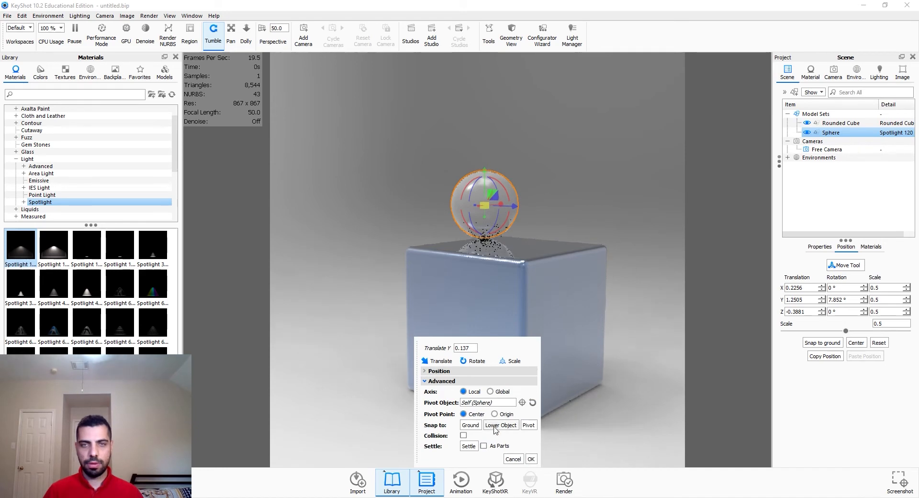
pyautogui.click(532, 460)
# Step: Set the camera's focal length to 65 mm
pyautogui.moveTo(540, 414); pyautogui.dragTo(376, 371)
pyautogui.scroll(2, 495, 367)
pyautogui.moveTo(495, 367); pyautogui.dragTo(449, 339)
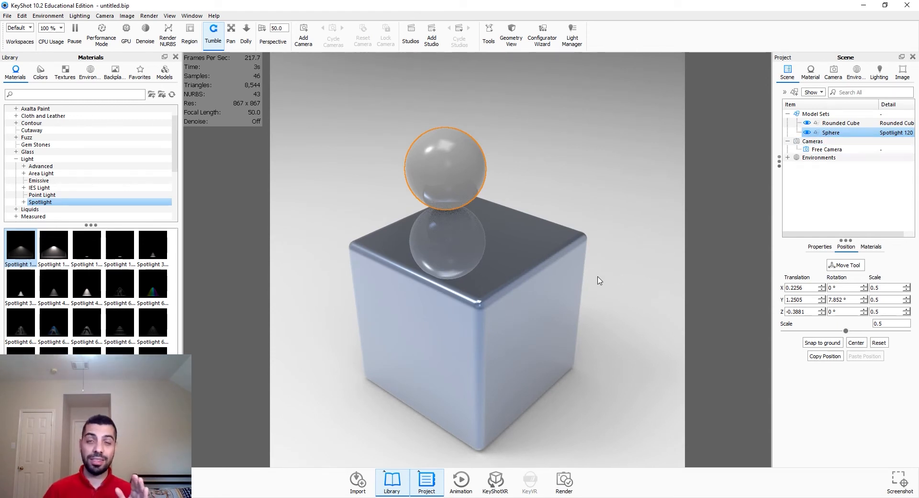
pyautogui.moveTo(597, 281); pyautogui.dragTo(597, 244)
pyautogui.click(833, 73)
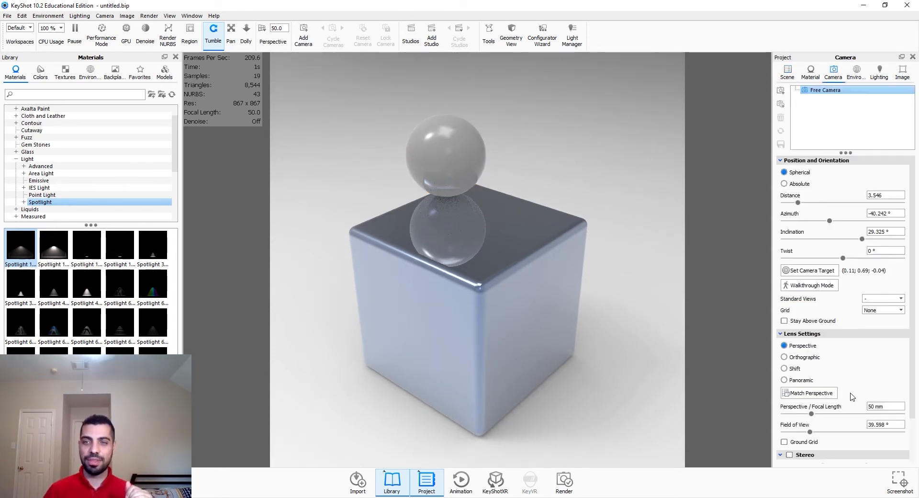
pyautogui.moveTo(884, 407); pyautogui.dragTo(855, 411)
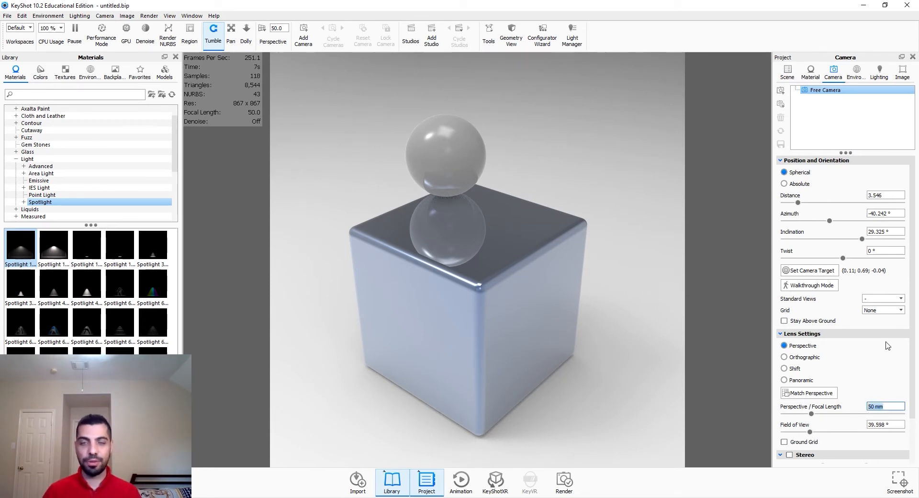
pyautogui.write('65')
pyautogui.press('Return')
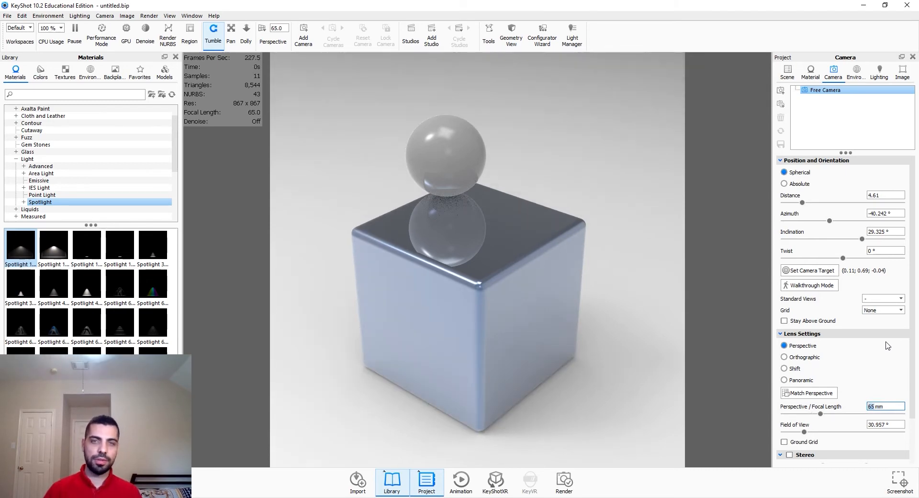
# Step: Set the rounded cube's metal material roughness to 0.1
pyautogui.moveTo(444, 370); pyautogui.dragTo(499, 341)
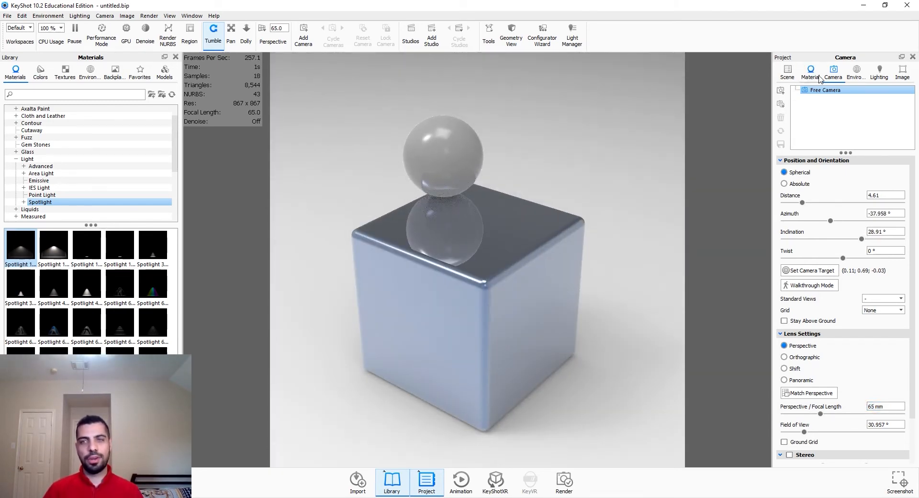
pyautogui.click(856, 72)
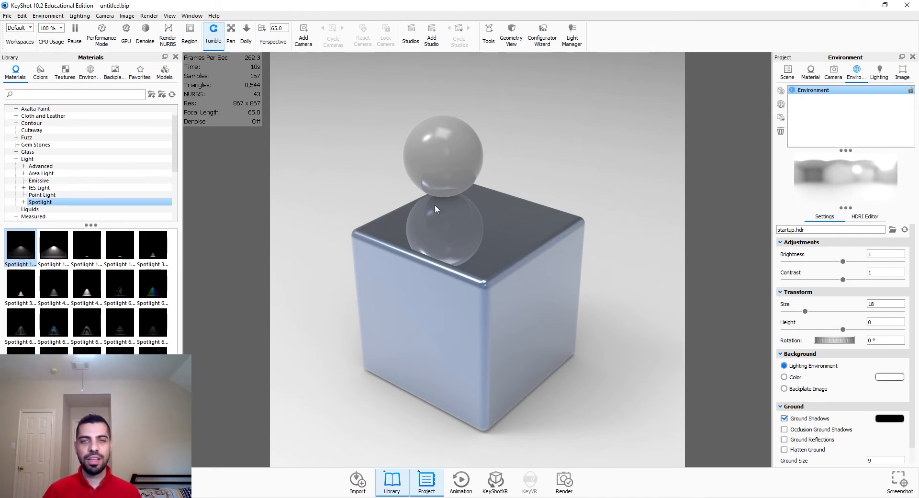
pyautogui.doubleClick(444, 235)
pyautogui.moveTo(884, 175); pyautogui.dragTo(831, 177)
pyautogui.write('.1')
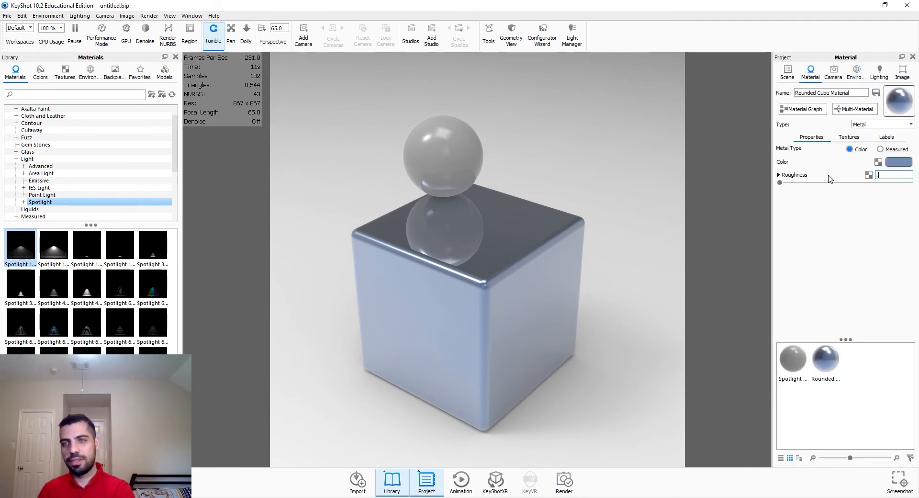
pyautogui.press('Return')
# Step: Set the sphere's plastic material roughness to 0.1
pyautogui.doubleClick(455, 171)
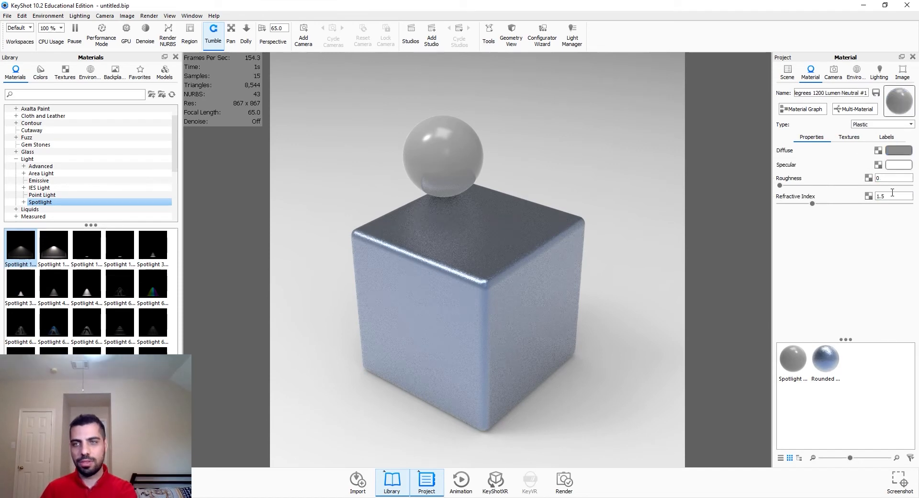
pyautogui.moveTo(883, 179); pyautogui.dragTo(877, 181)
pyautogui.write('.1')
pyautogui.press('Return')
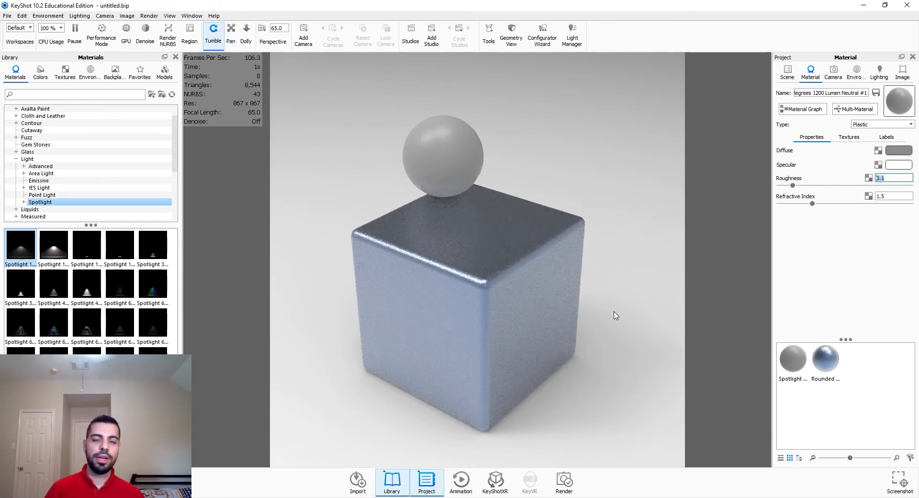
# Step: Switch the environment background from the lighting environment to a solid color
pyautogui.click(856, 72)
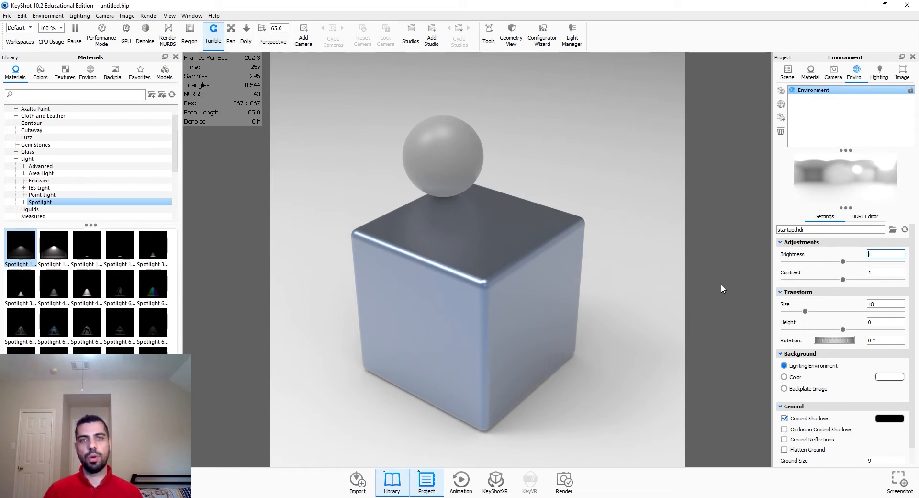
pyautogui.click(788, 72)
pyautogui.click(847, 133)
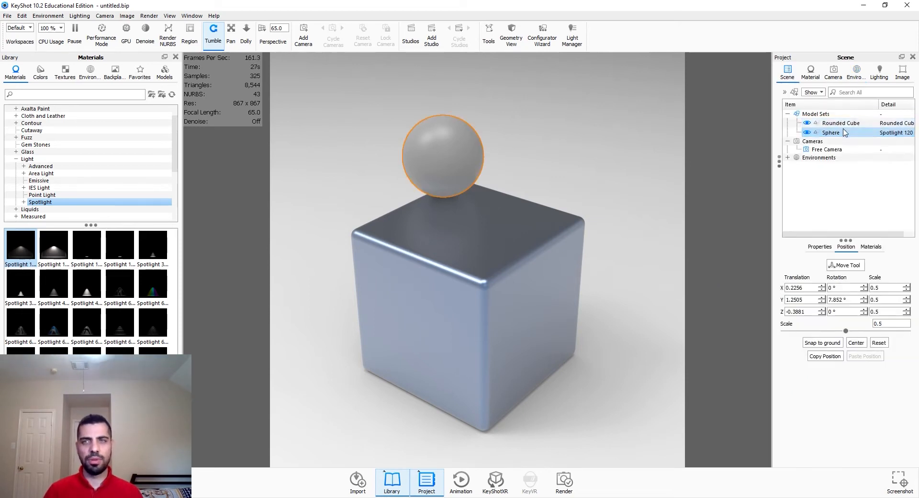
pyautogui.click(836, 174)
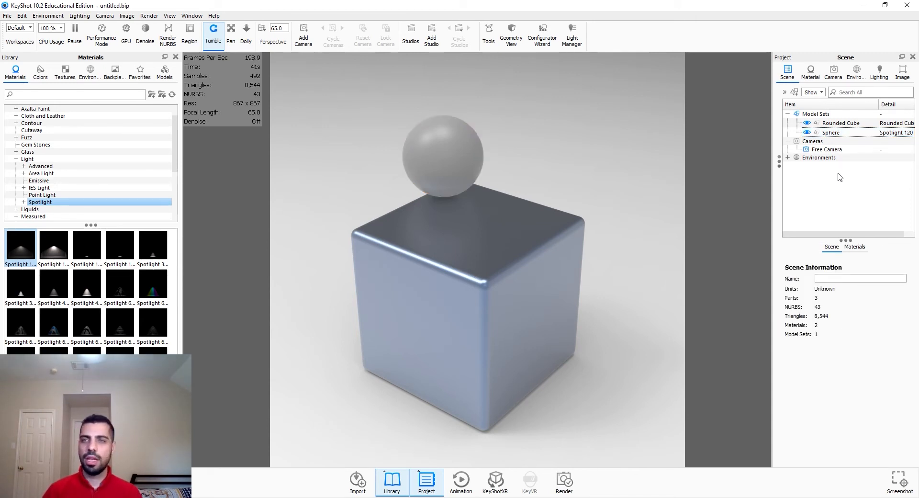
pyautogui.click(850, 77)
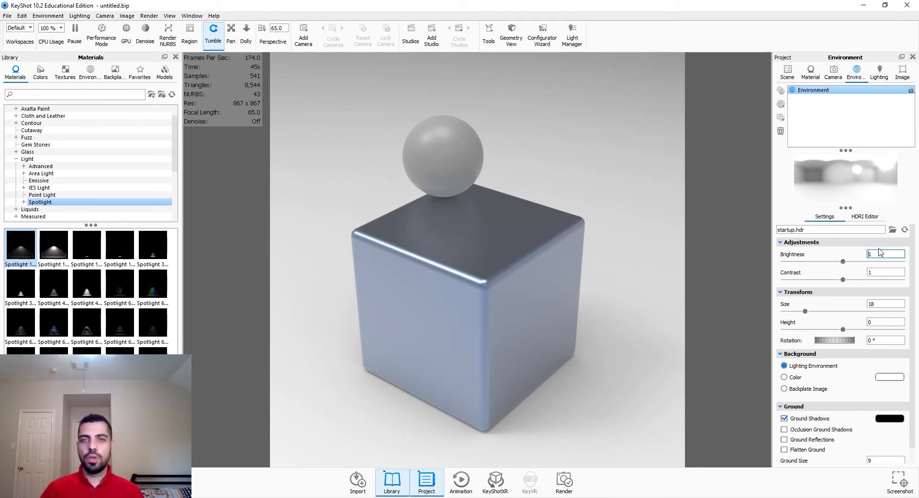
pyautogui.moveTo(593, 268); pyautogui.dragTo(740, 268)
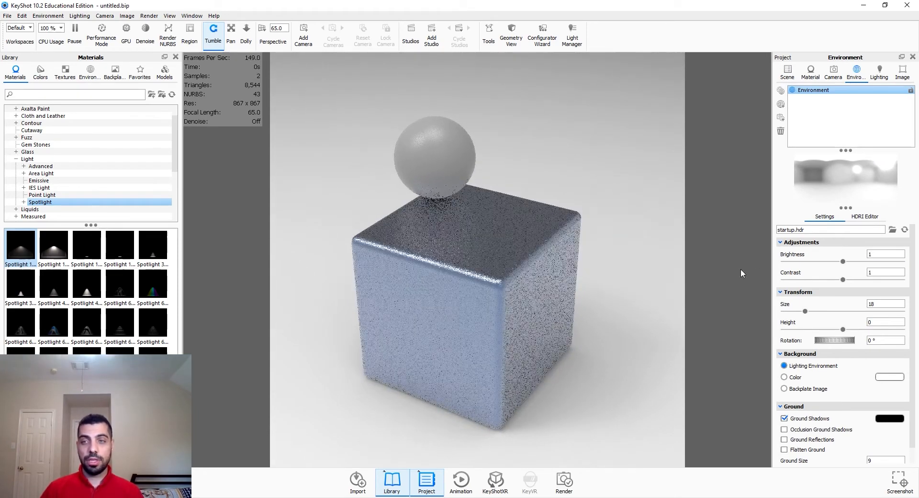
pyautogui.click(795, 377)
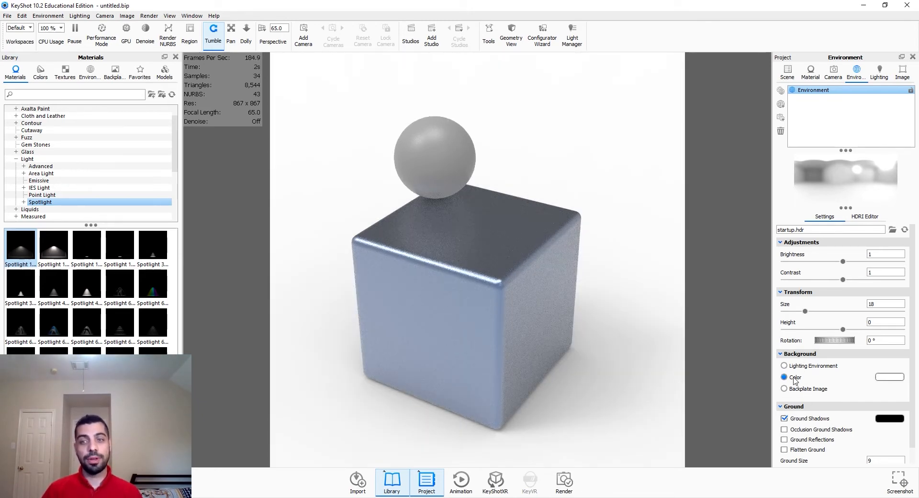
# Step: Enable Flatten Ground and Occlusion Ground Shadows for the environment ground
pyautogui.moveTo(545, 364); pyautogui.dragTo(589, 373)
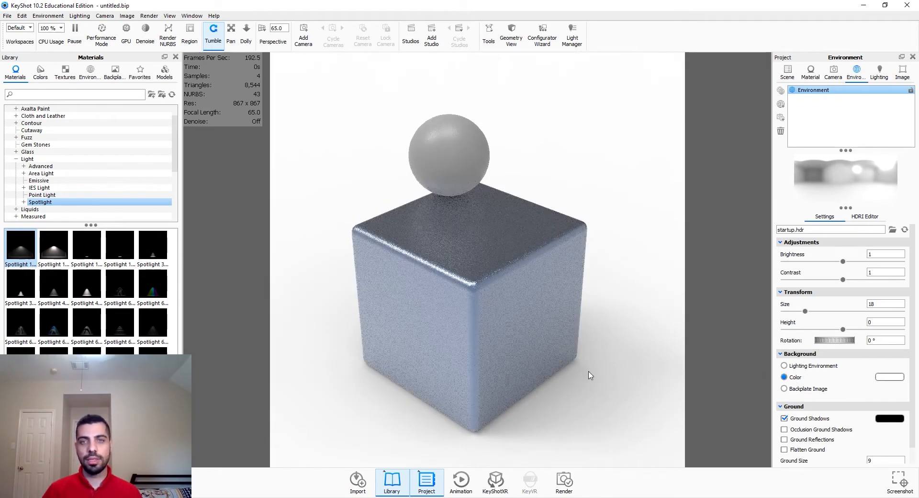
pyautogui.scroll(-2, 819, 416)
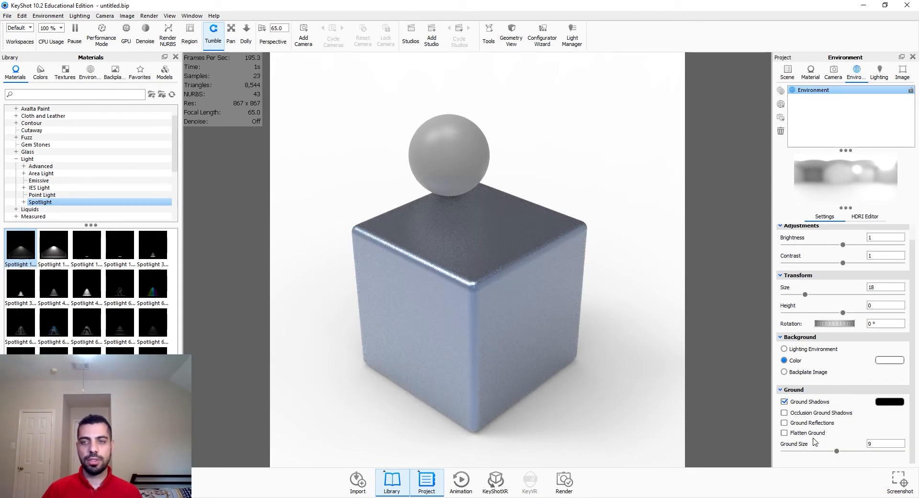
pyautogui.click(806, 434)
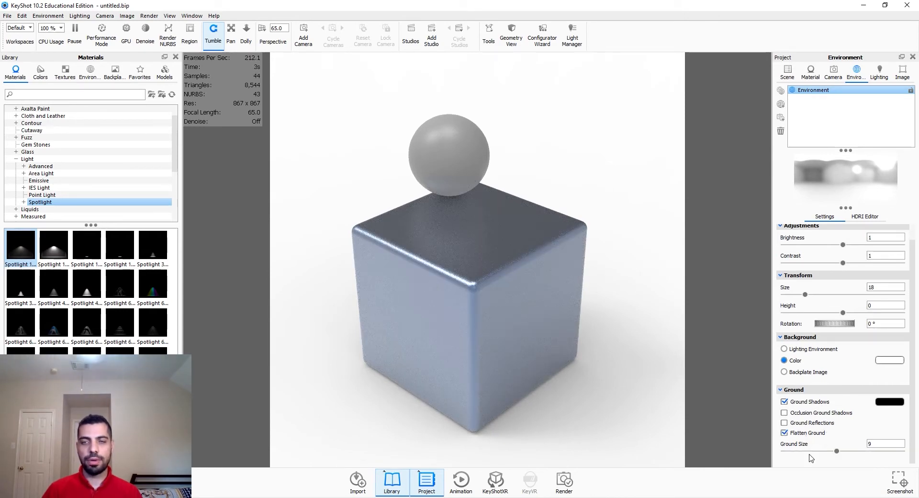
pyautogui.click(805, 414)
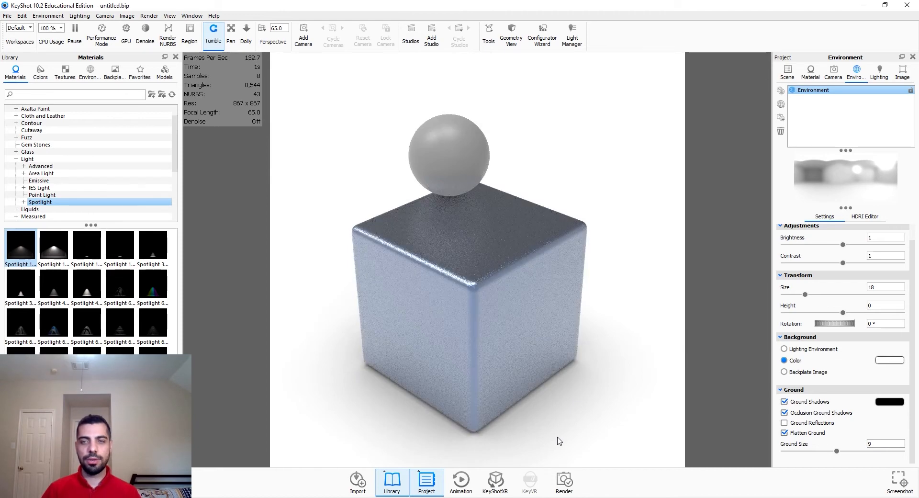
# Step: Set the environment brightness to 0.75
pyautogui.scroll(2, 815, 459)
pyautogui.moveTo(843, 262); pyautogui.dragTo(828, 262)
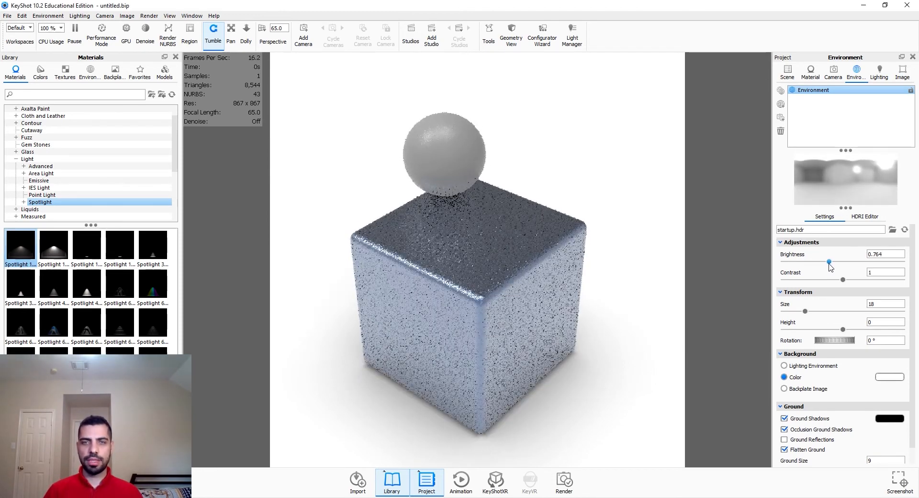
pyautogui.doubleClick(876, 254)
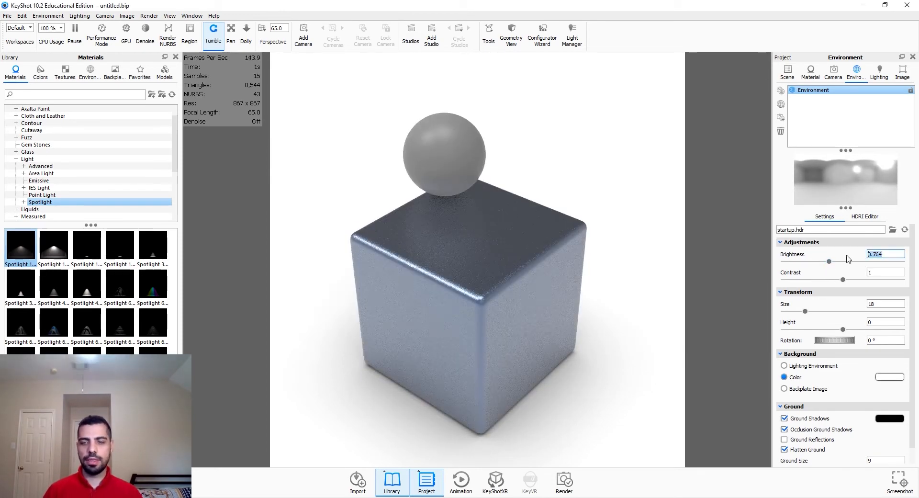
pyautogui.write('.75')
pyautogui.press('Return')
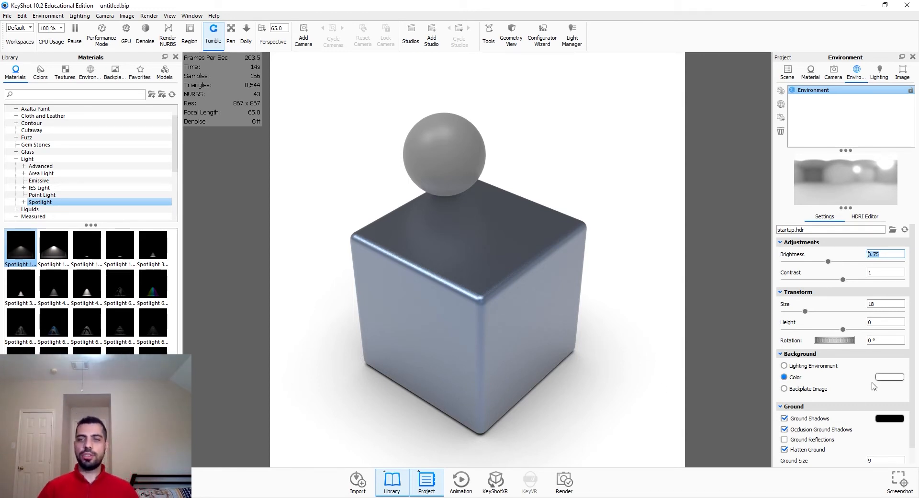
# Step: Make the HDRI a solid black color and switch the background back to the lighting environment
pyautogui.click(866, 216)
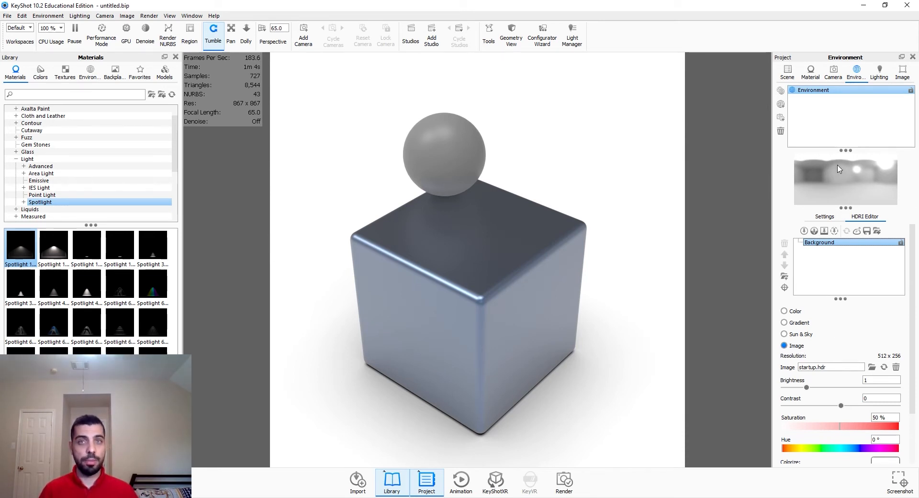
pyautogui.click(794, 311)
pyautogui.click(888, 372)
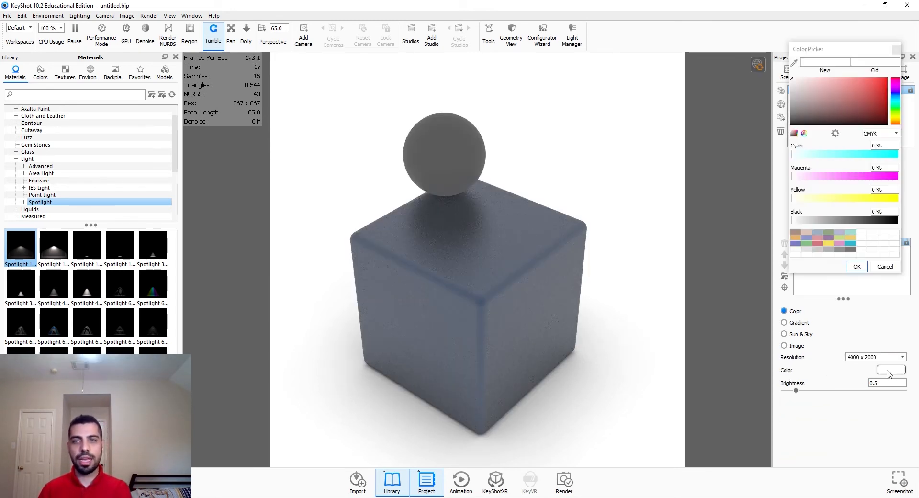
pyautogui.moveTo(815, 104); pyautogui.dragTo(735, 356)
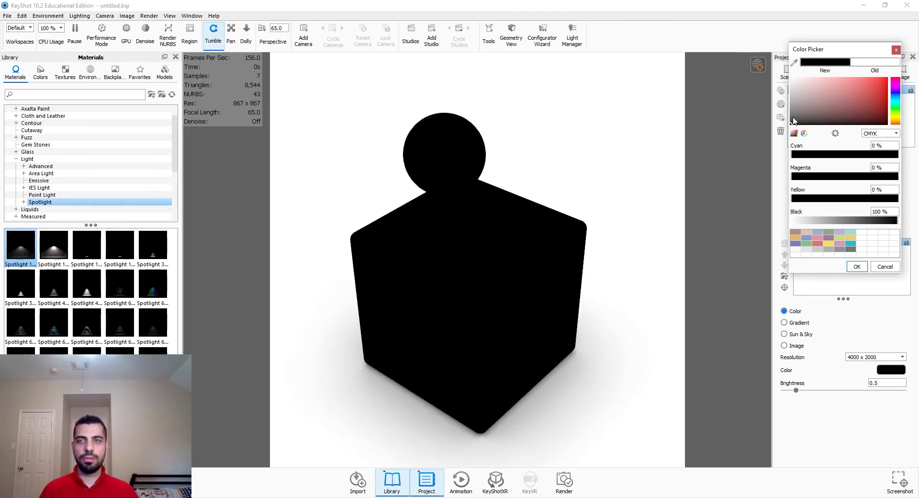
pyautogui.click(856, 267)
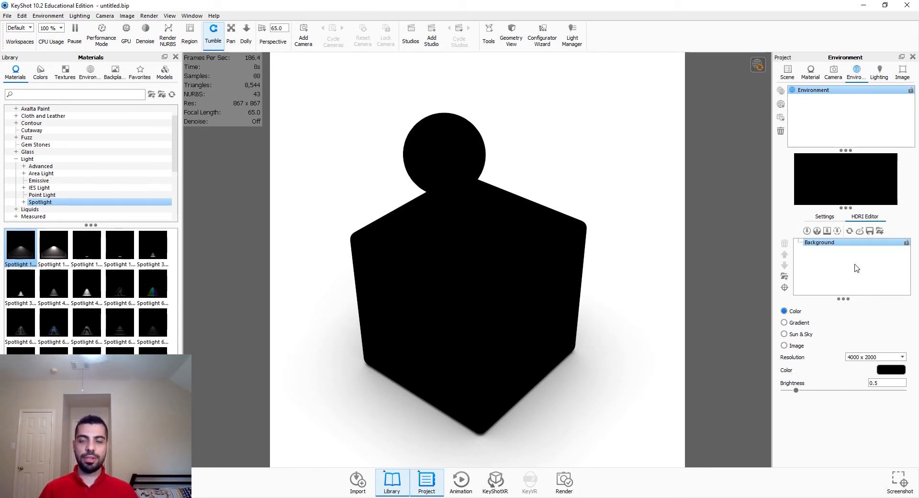
pyautogui.click(824, 222)
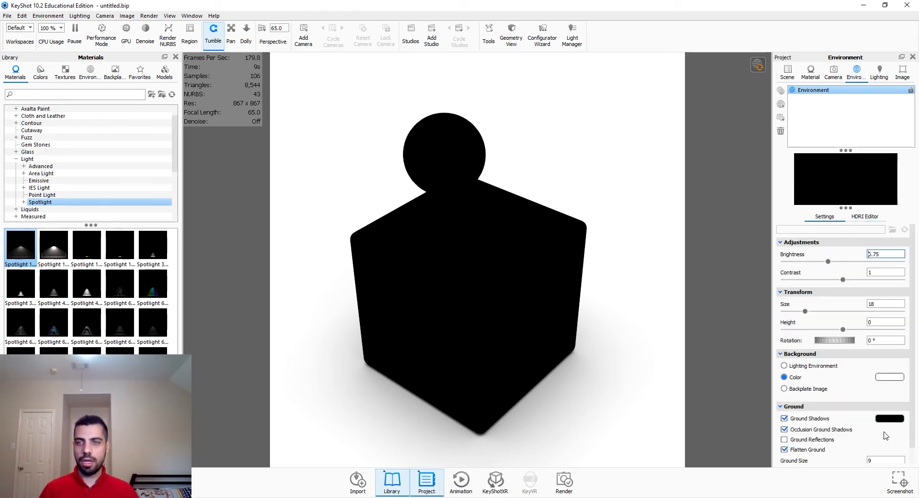
pyautogui.click(811, 366)
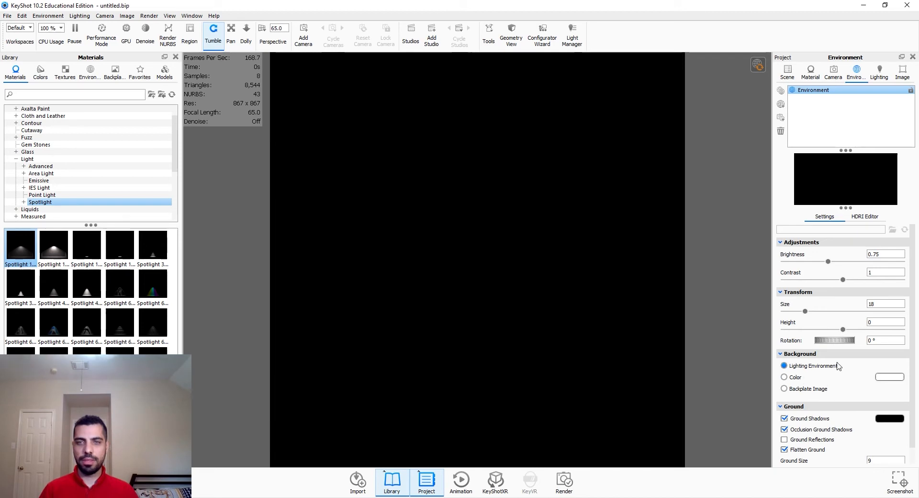
# Step: Add a circular pin highlight to the HDRI and position it at about -46° azimuth and 26° elevation
pyautogui.click(857, 218)
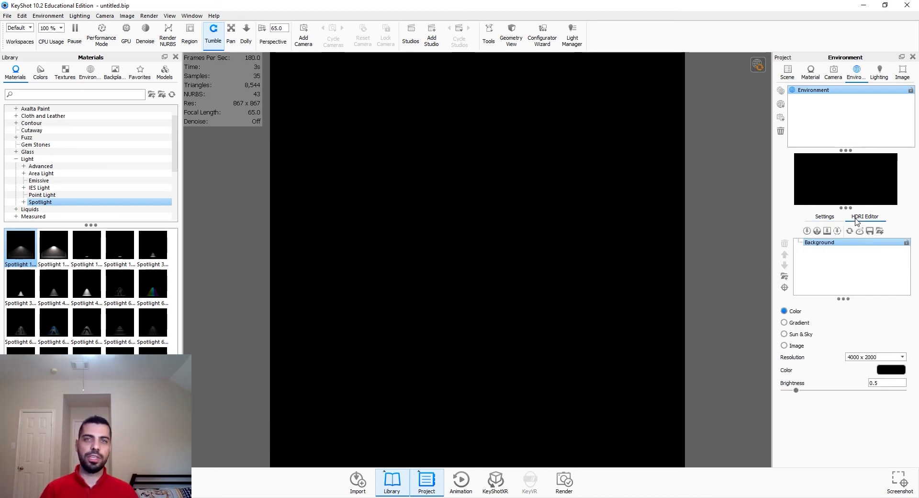
pyautogui.click(806, 232)
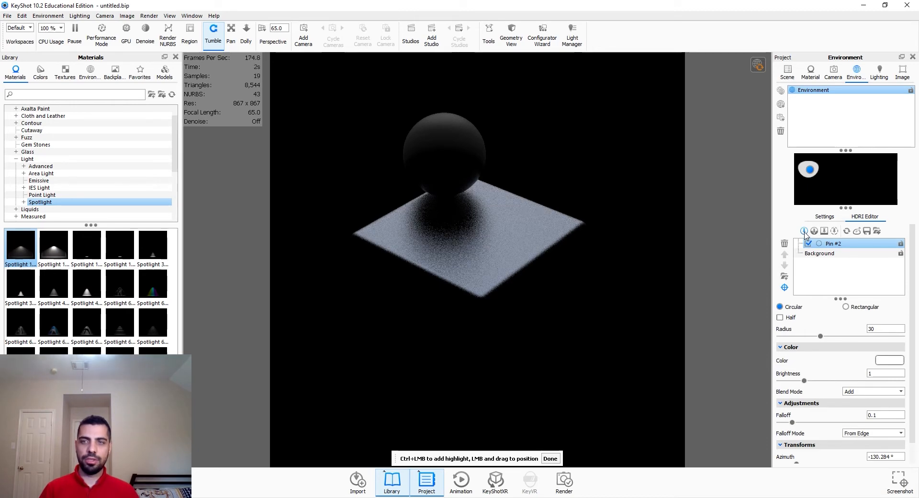
pyautogui.moveTo(488, 319); pyautogui.dragTo(473, 267)
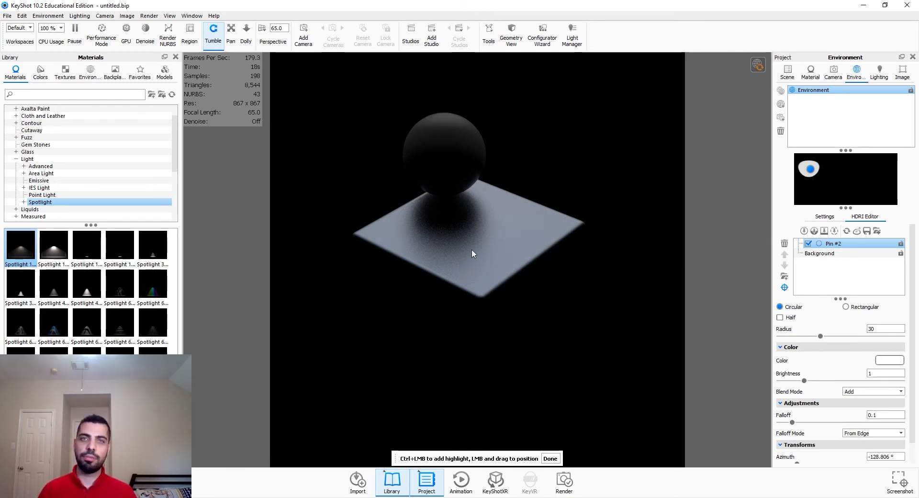
pyautogui.moveTo(472, 249); pyautogui.dragTo(480, 290)
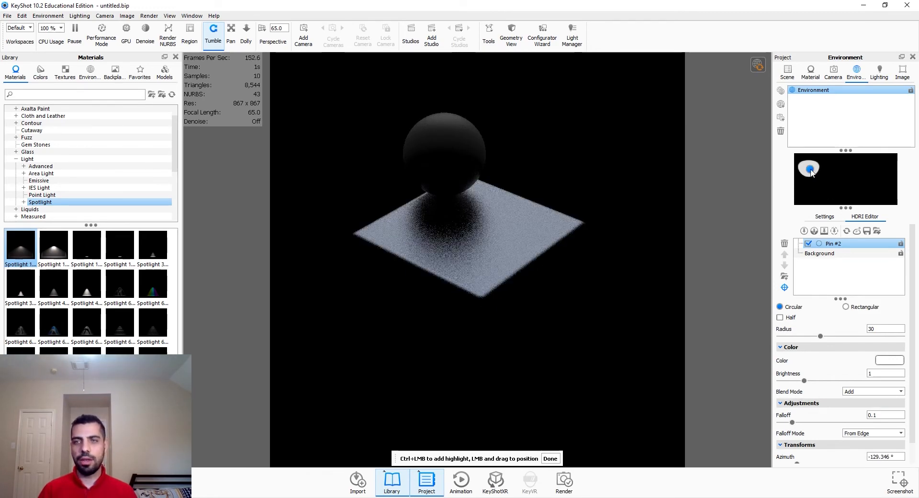
pyautogui.moveTo(813, 172); pyautogui.dragTo(837, 177)
# Step: Set the pin highlight's radius to 50
pyautogui.scroll(-1, 842, 366)
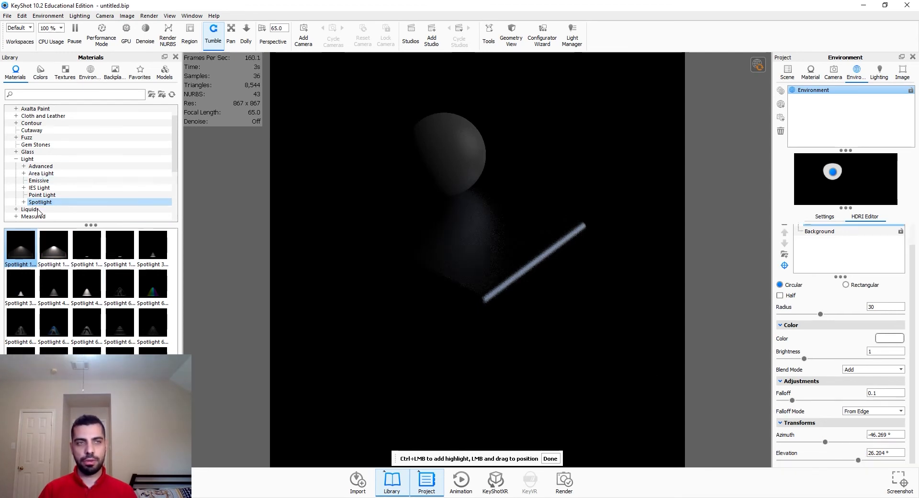
pyautogui.doubleClick(878, 305)
pyautogui.write('50')
pyautogui.press('Return')
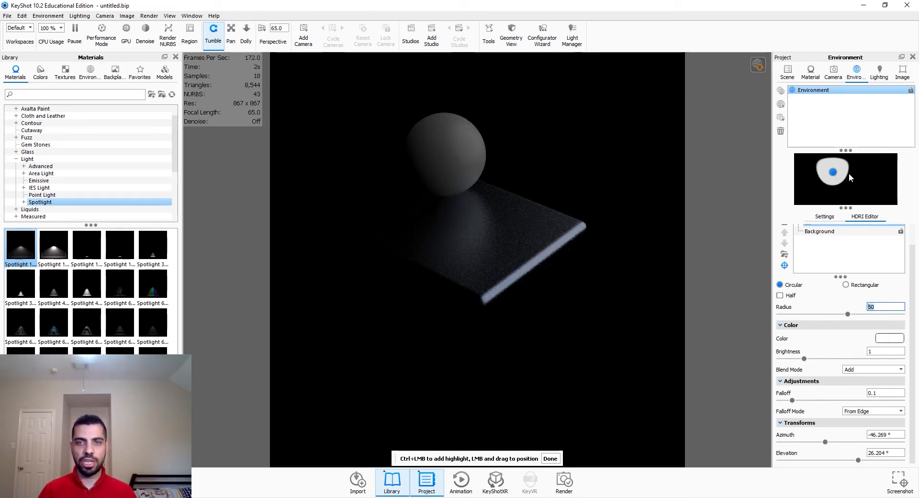
# Step: Set the pin highlight's brightness to 5, keeping the Add blend mode
pyautogui.doubleClick(869, 354)
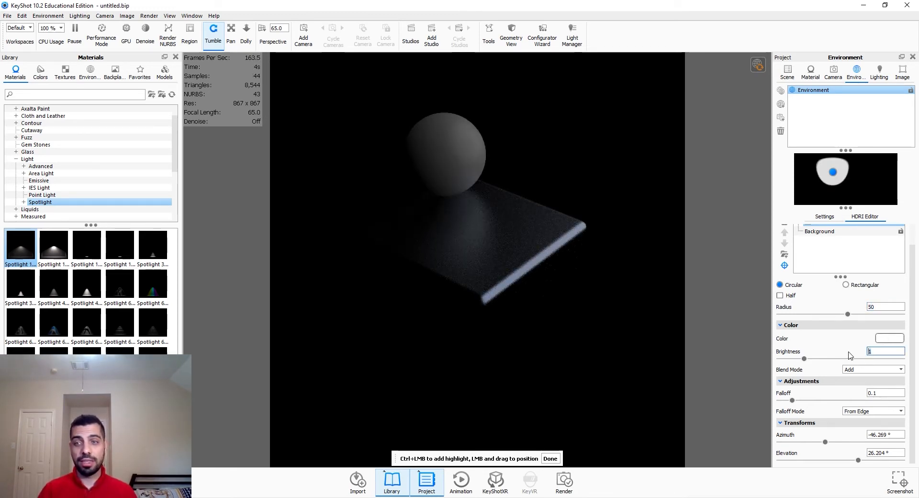
pyautogui.write('10')
pyautogui.press('Return')
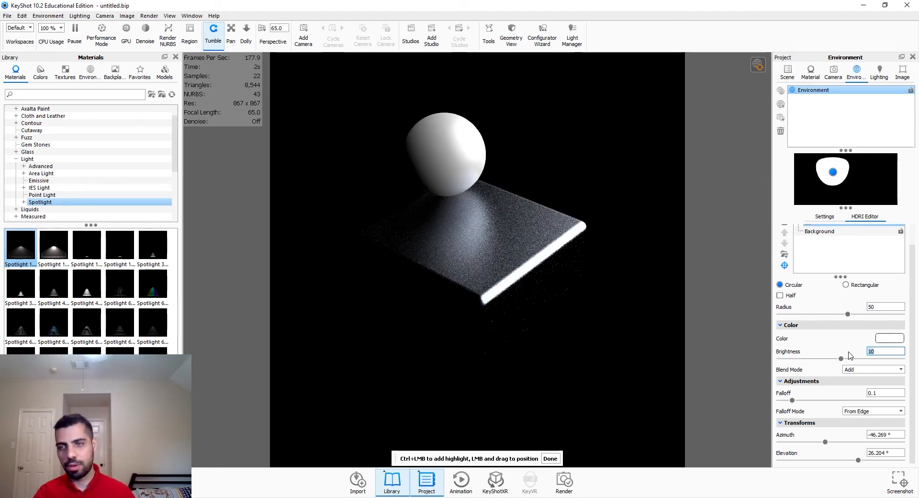
pyautogui.write('5')
pyautogui.press('Return')
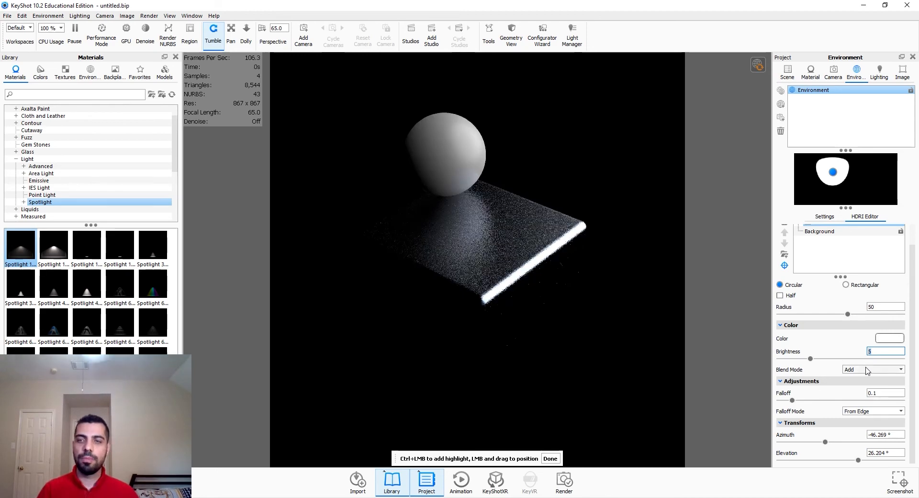
pyautogui.click(868, 369)
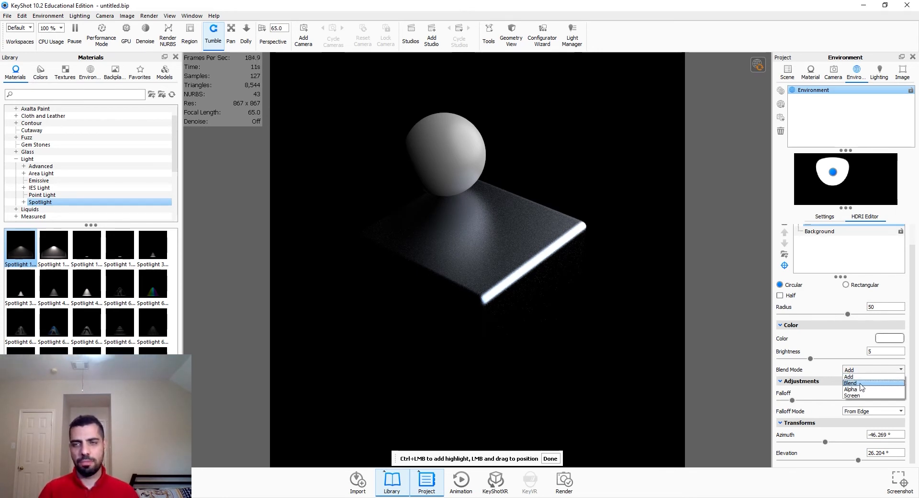
pyautogui.click(871, 370)
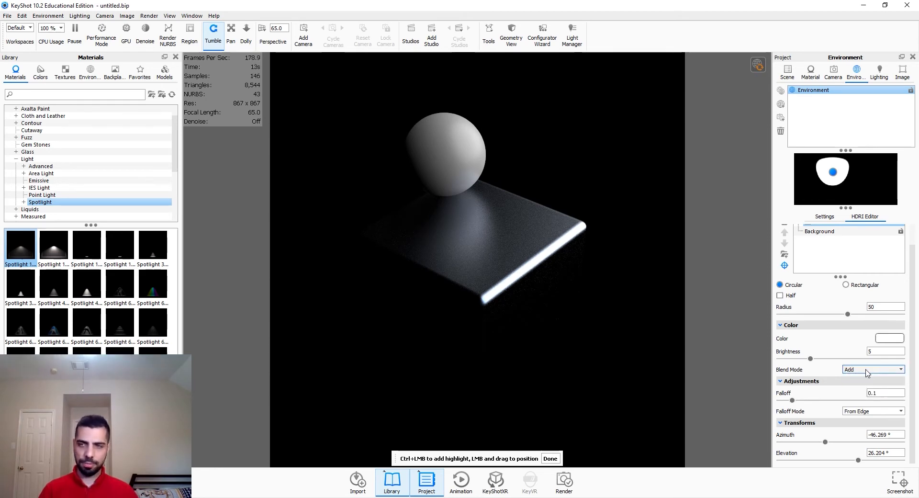
# Step: Set the pin highlight's color to a pale pink
pyautogui.click(890, 338)
pyautogui.moveTo(812, 84); pyautogui.dragTo(918, 42)
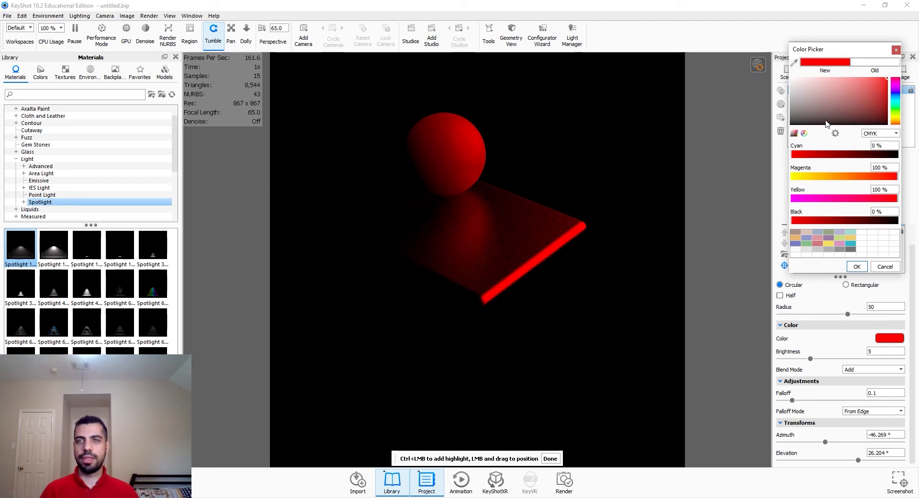
pyautogui.click(809, 78)
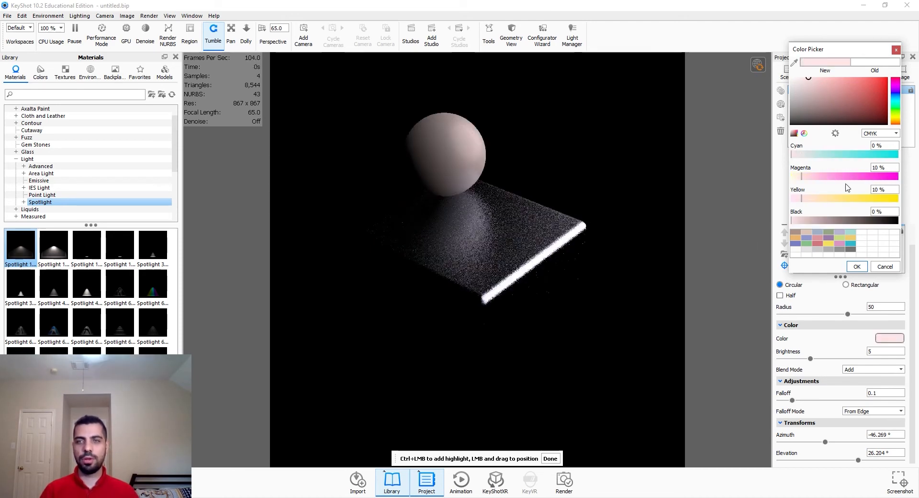
pyautogui.click(856, 267)
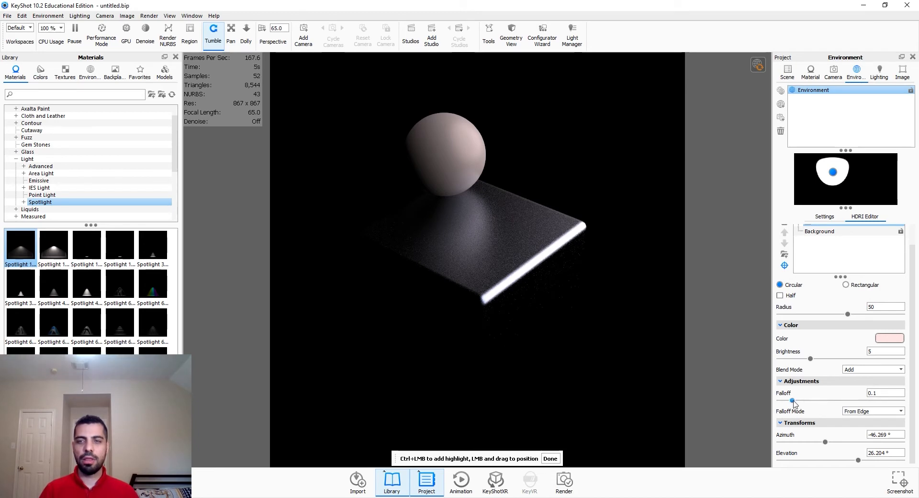
# Step: Set the pin's falloff to about 0.9 and move it to about -51° azimuth and 22° elevation
pyautogui.moveTo(792, 401); pyautogui.dragTo(891, 402)
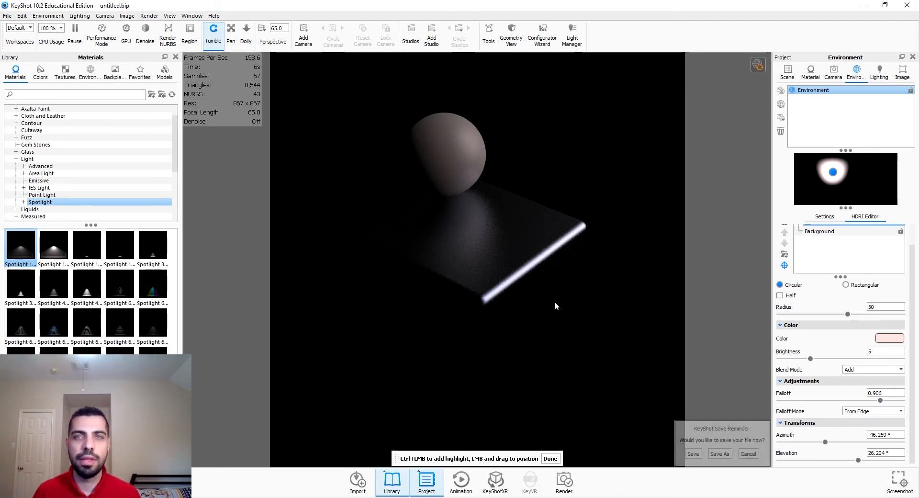
pyautogui.click(749, 454)
pyautogui.moveTo(824, 441); pyautogui.dragTo(858, 464)
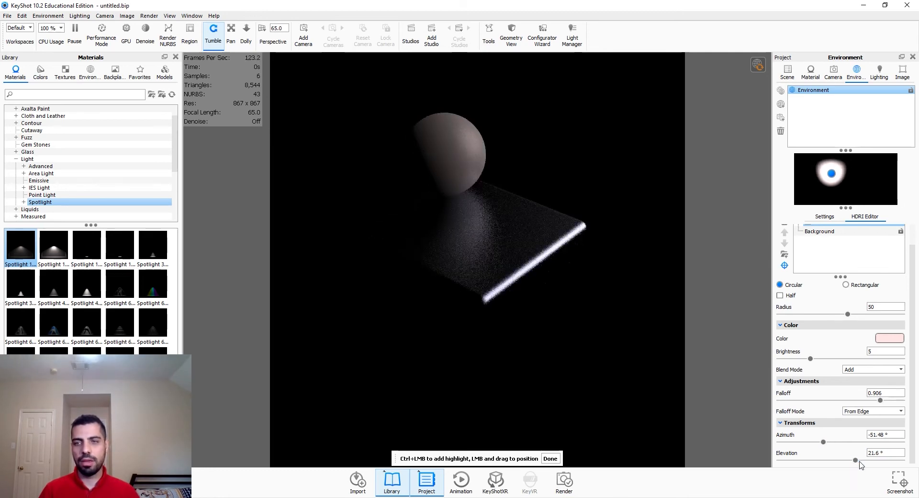
pyautogui.click(550, 459)
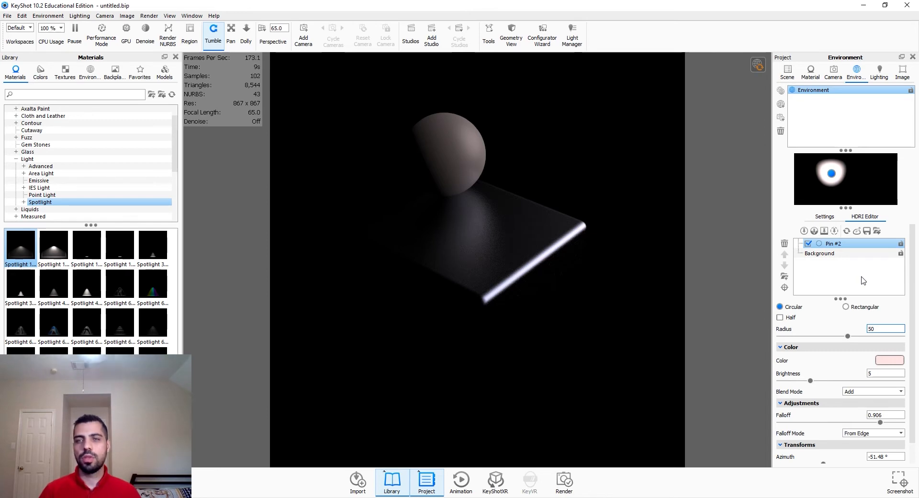
# Step: Add a second circular pin highlight, place it at about 142° azimuth, and set its falloff to 0.5
pyautogui.click(804, 231)
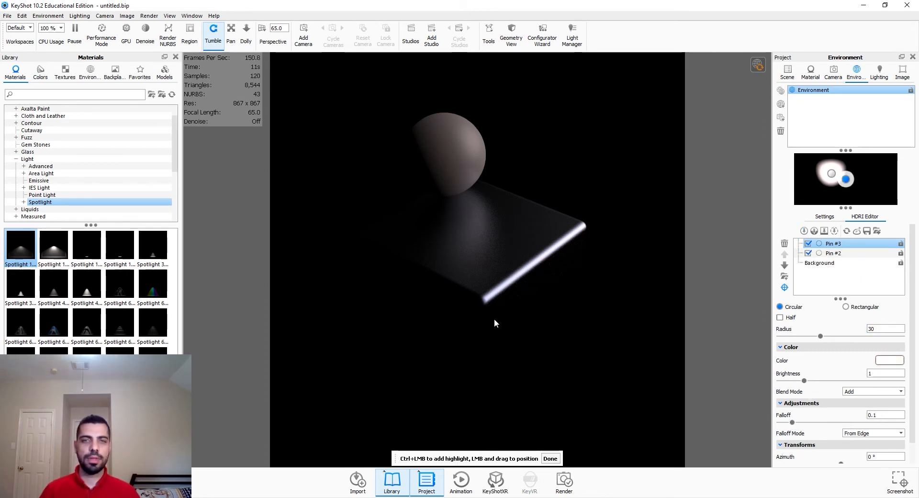
pyautogui.moveTo(420, 257); pyautogui.dragTo(407, 160)
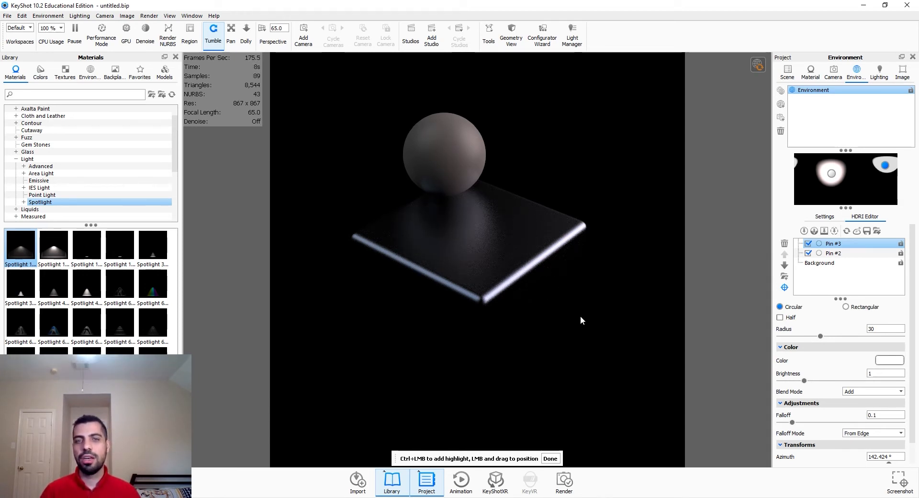
pyautogui.doubleClick(887, 415)
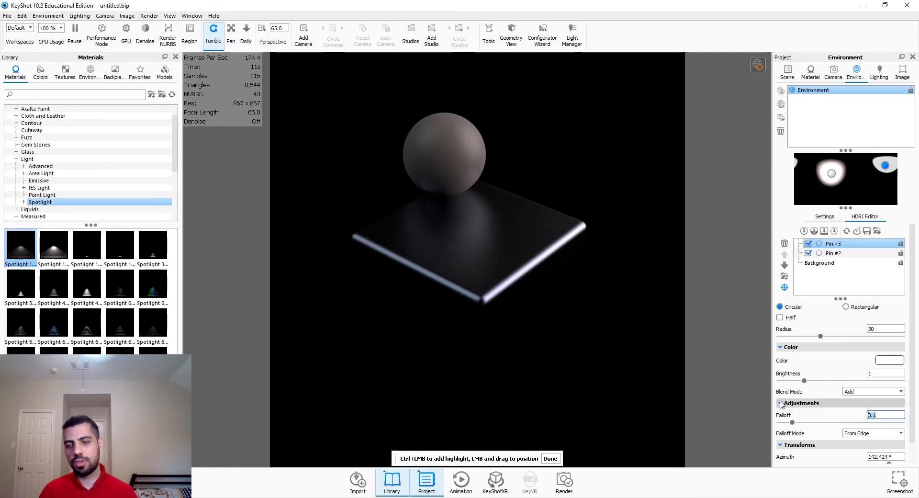
pyautogui.write('0.5')
pyautogui.press('Return')
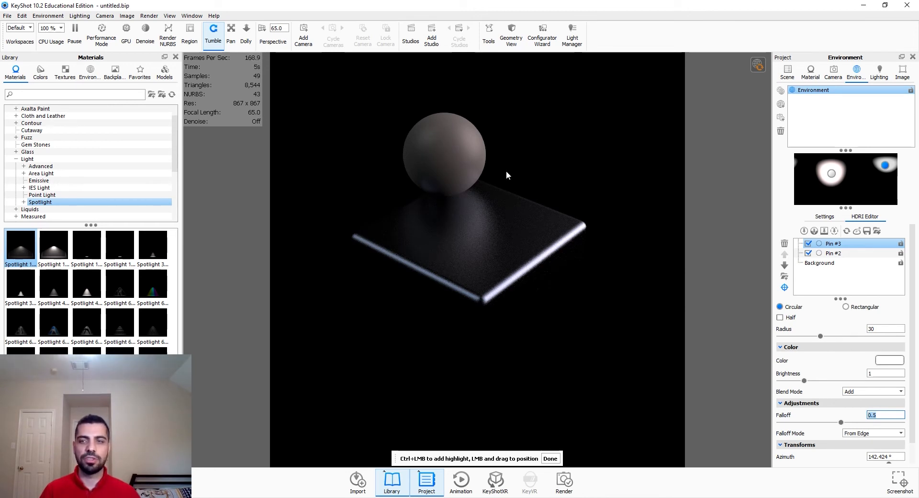
# Step: Set the second pin's brightness to 2 and color it a pale blue
pyautogui.doubleClick(876, 373)
pyautogui.write('2')
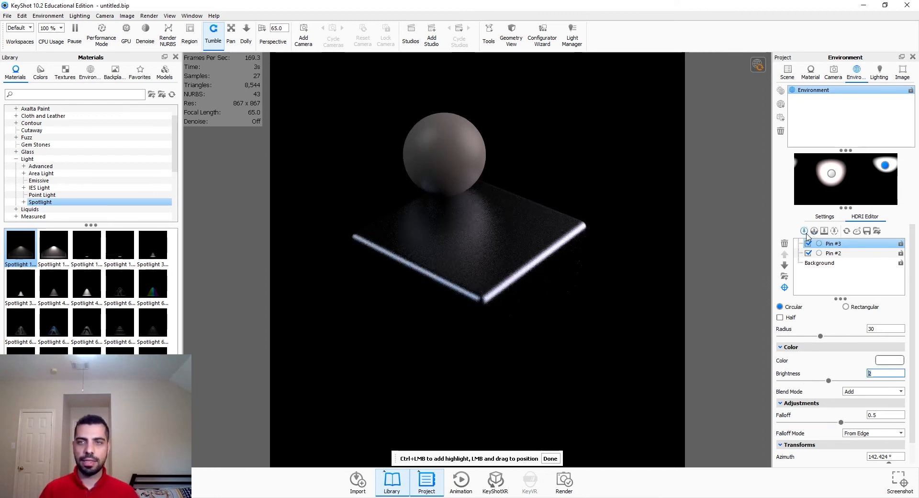
pyautogui.click(888, 360)
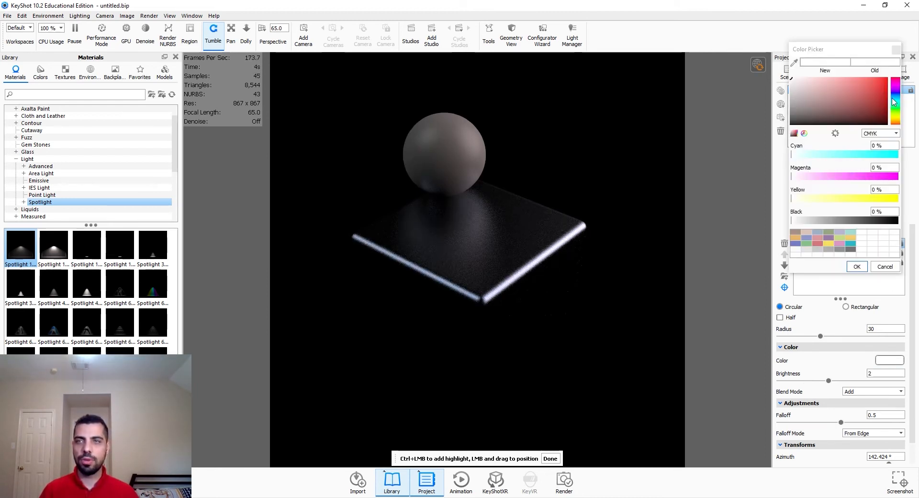
pyautogui.click(893, 102)
pyautogui.click(804, 77)
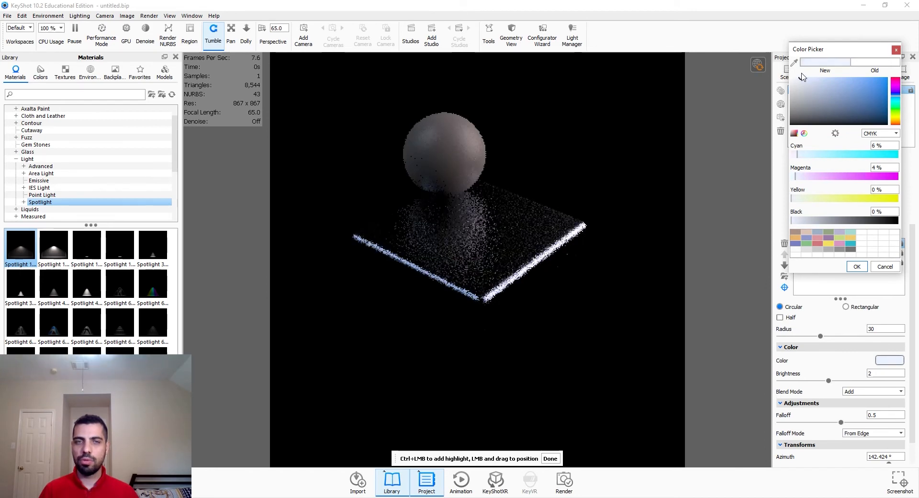
pyautogui.click(857, 266)
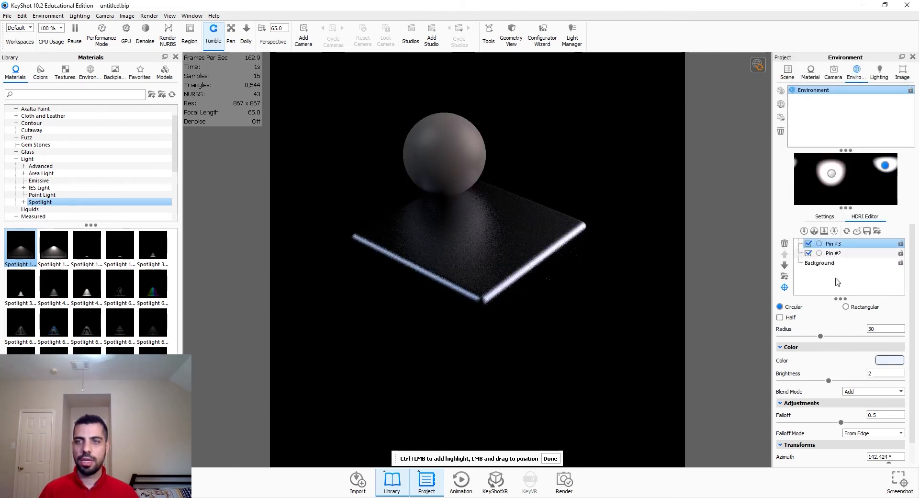
# Step: Add a third pin highlight positioned at about 28° azimuth in the HDRI
pyautogui.click(804, 231)
pyautogui.moveTo(846, 179)
pyautogui.mouseDown()
pyautogui.moveTo(857, 174)
pyautogui.moveTo(850, 194)
pyautogui.moveTo(853, 177)
pyautogui.mouseUp()
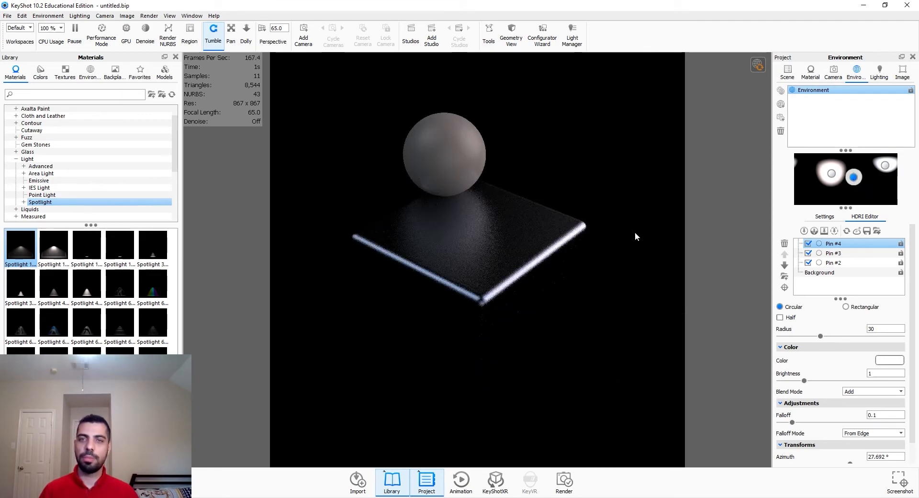
pyautogui.scroll(5, 635, 232)
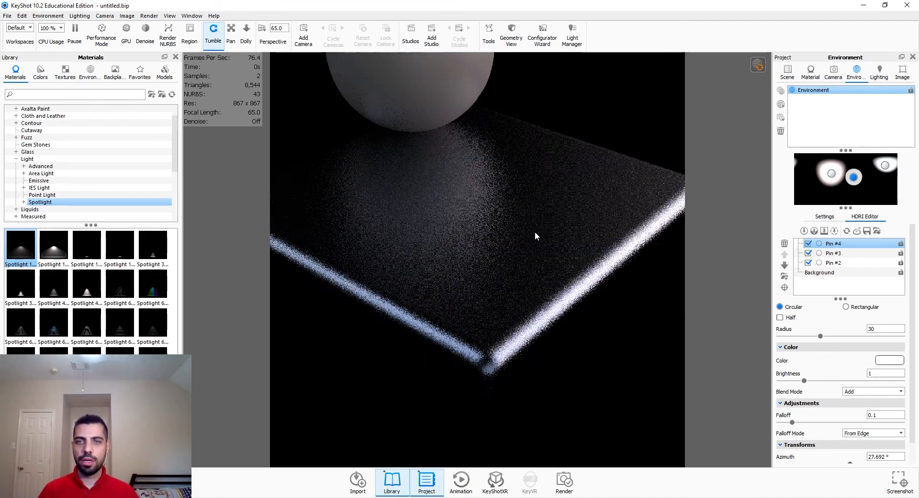
pyautogui.scroll(-5, 525, 258)
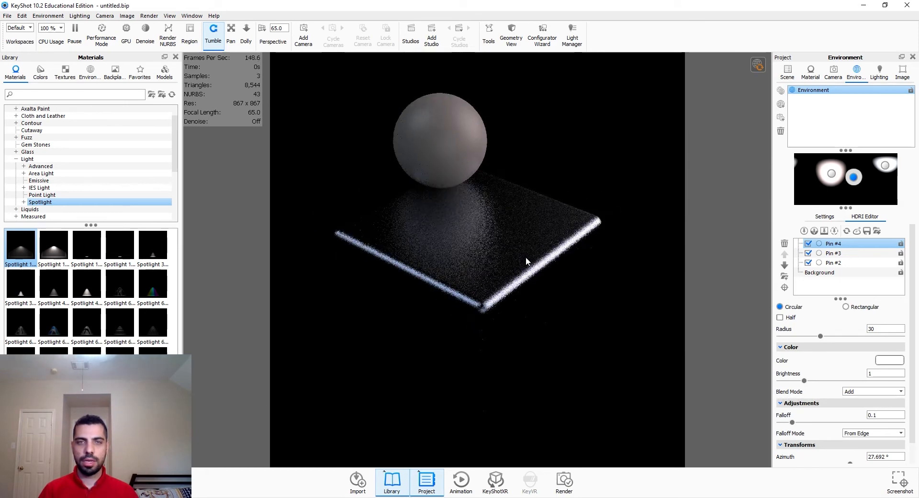
pyautogui.scroll(-1, 526, 259)
# Step: Lock Camera 1 so the view cannot change, and return to the environment's HDRI editor
pyautogui.click(832, 77)
pyautogui.click(781, 91)
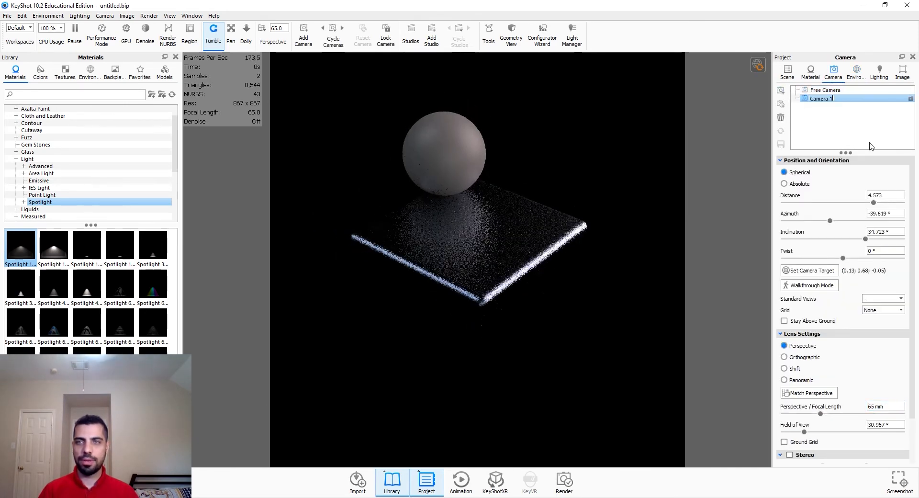
pyautogui.click(911, 98)
pyautogui.click(859, 76)
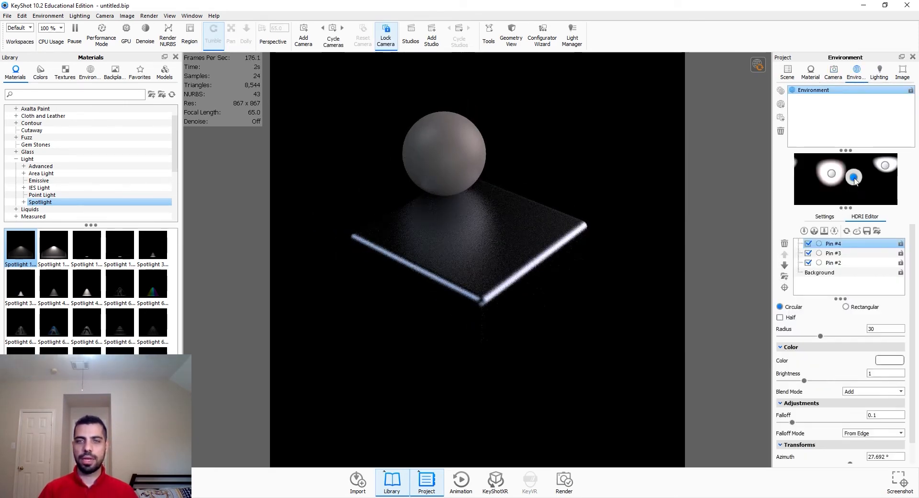
# Step: Move the third pin to about 52° azimuth and set its brightness to 10
pyautogui.moveTo(855, 180)
pyautogui.mouseDown()
pyautogui.moveTo(848, 168)
pyautogui.moveTo(870, 193)
pyautogui.moveTo(860, 188)
pyautogui.mouseUp()
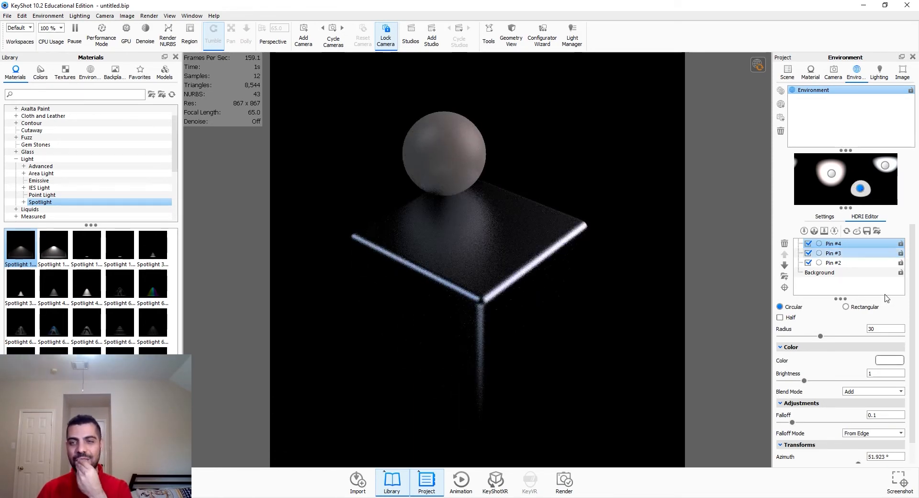
pyautogui.write('0')
pyautogui.press('Return')
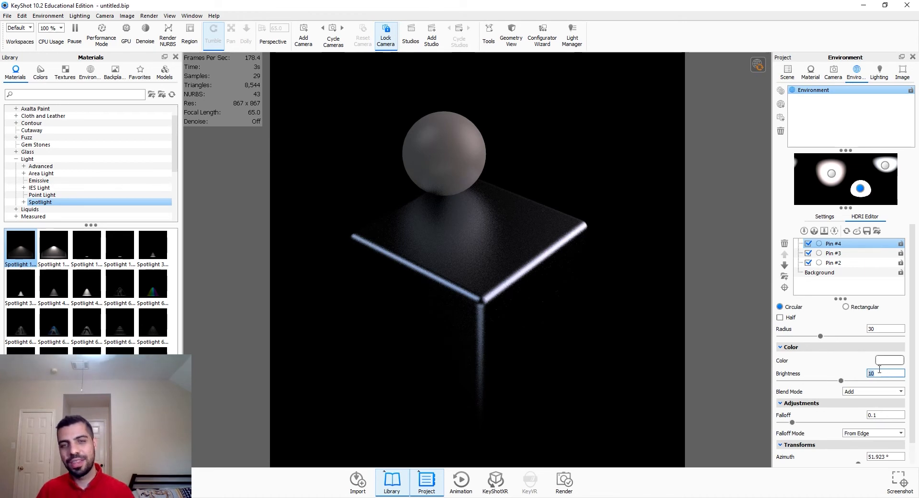
# Step: Reposition the third pin with the Set Highlight tool to about -178° azimuth, lighting the cube's left edge
pyautogui.moveTo(861, 188); pyautogui.dragTo(820, 171)
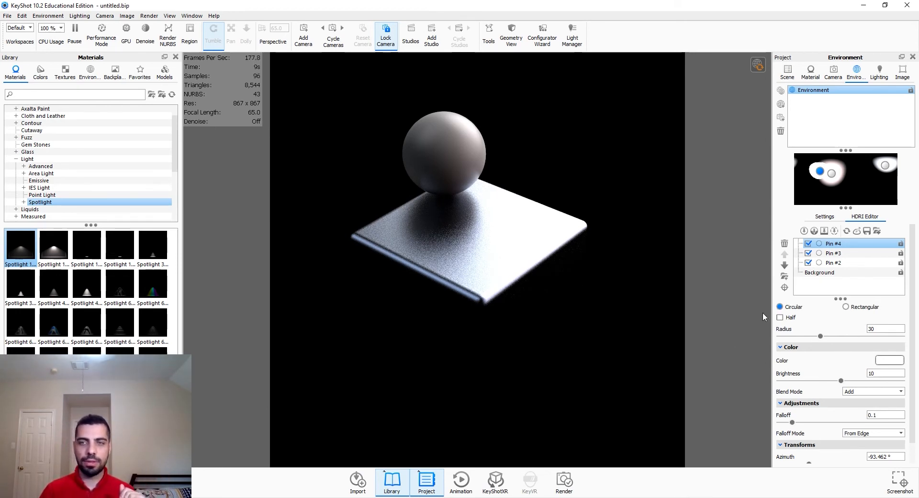
pyautogui.click(786, 289)
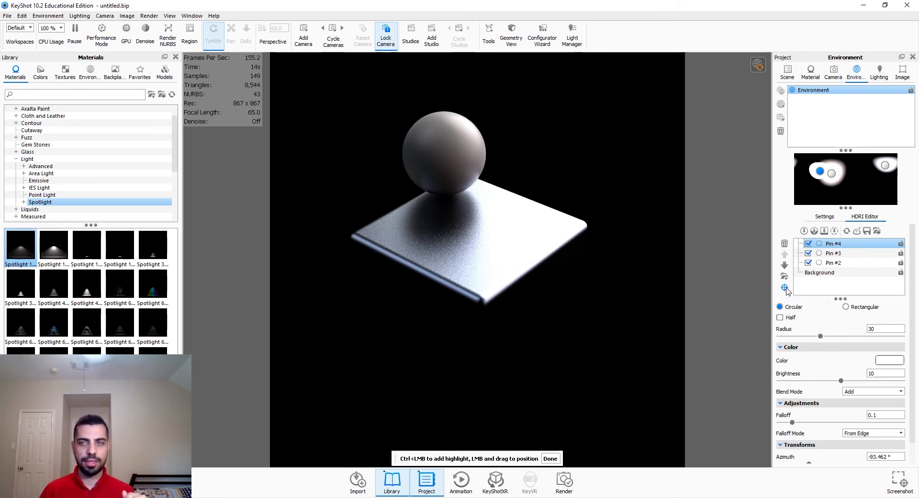
pyautogui.moveTo(532, 211); pyautogui.dragTo(543, 214)
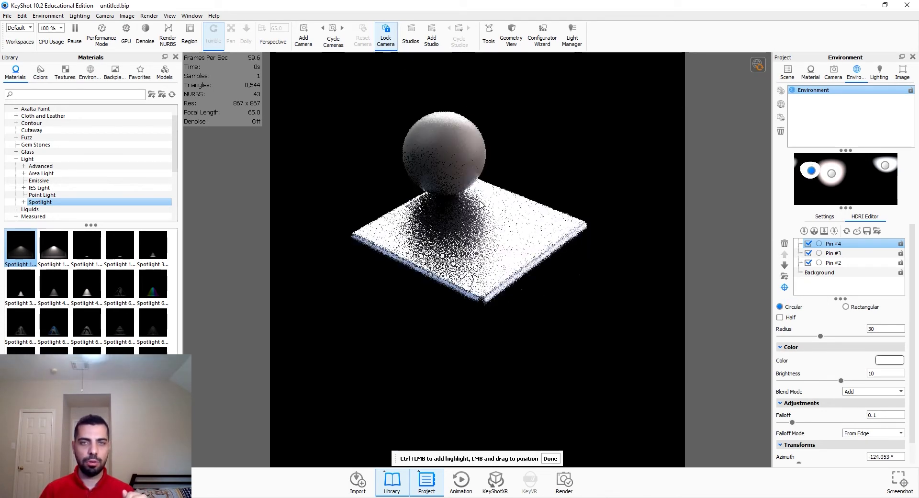
pyautogui.moveTo(480, 204)
pyautogui.mouseDown()
pyautogui.moveTo(431, 305)
pyautogui.moveTo(543, 214)
pyautogui.moveTo(495, 207)
pyautogui.mouseUp()
pyautogui.moveTo(403, 212); pyautogui.dragTo(503, 203)
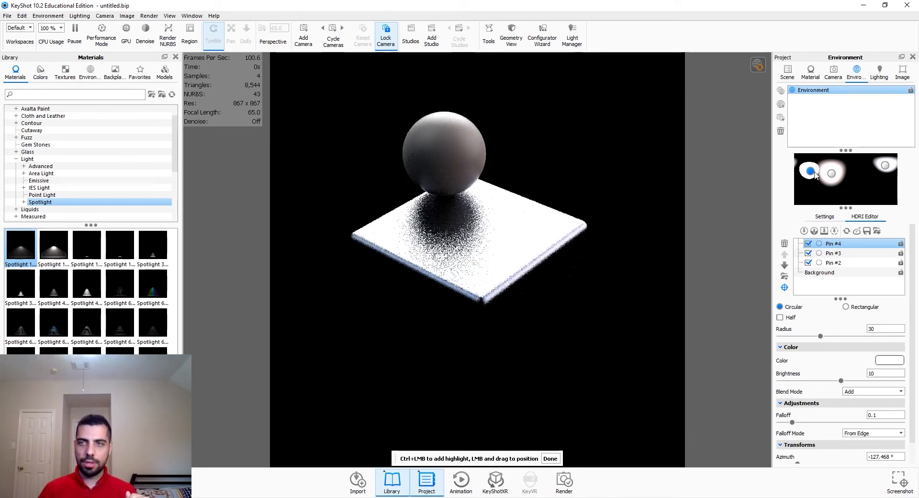
pyautogui.moveTo(815, 175)
pyautogui.mouseDown()
pyautogui.moveTo(804, 187)
pyautogui.moveTo(773, 183)
pyautogui.moveTo(798, 181)
pyautogui.mouseUp()
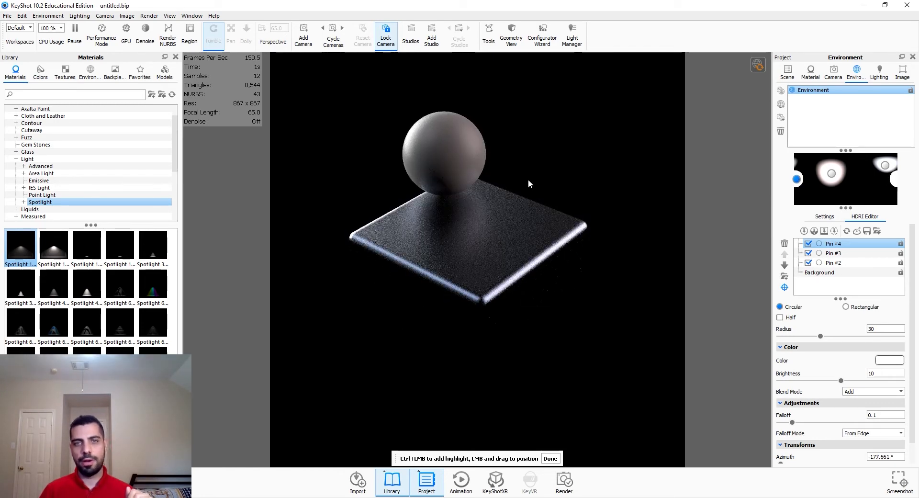
# Step: Add a fourth pin highlight at about -74° azimuth and set its brightness to 1
pyautogui.click(804, 231)
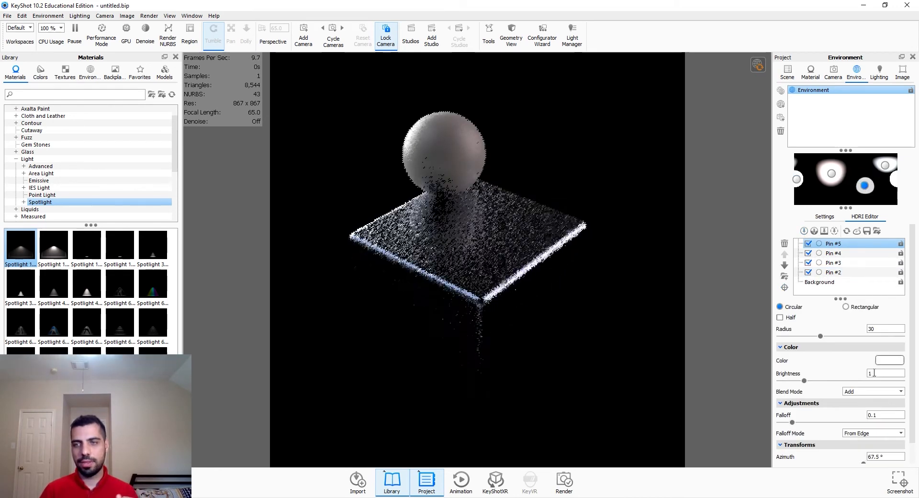
pyautogui.write('0')
pyautogui.press('Return')
pyautogui.moveTo(864, 186); pyautogui.dragTo(826, 184)
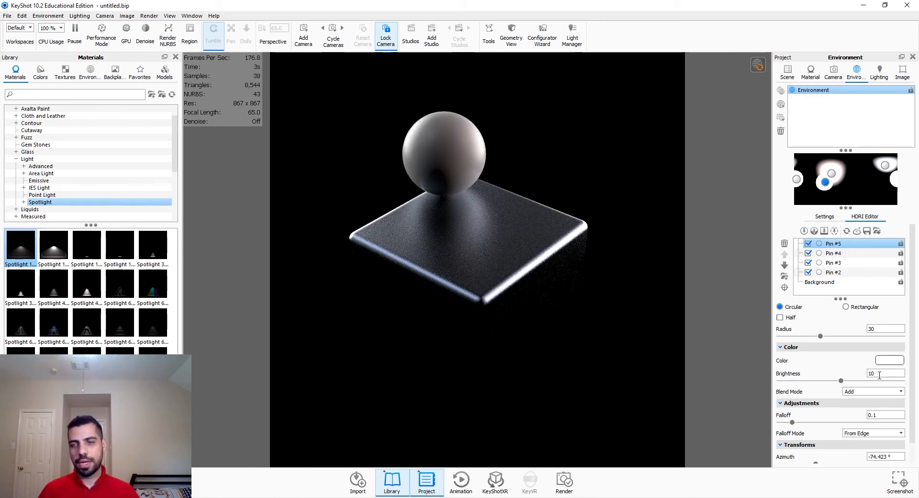
pyautogui.write('1')
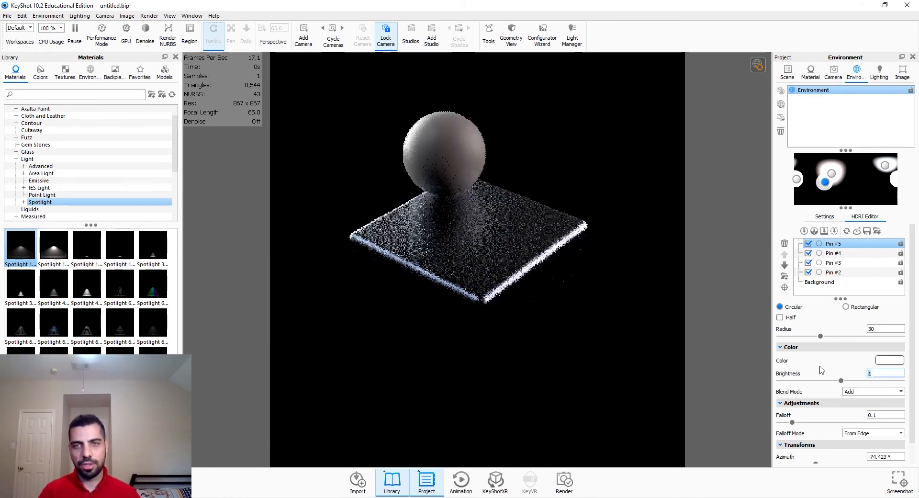
# Step: Set the pin at about -178° azimuth to a brightness of 2
pyautogui.click(828, 254)
pyautogui.click(878, 373)
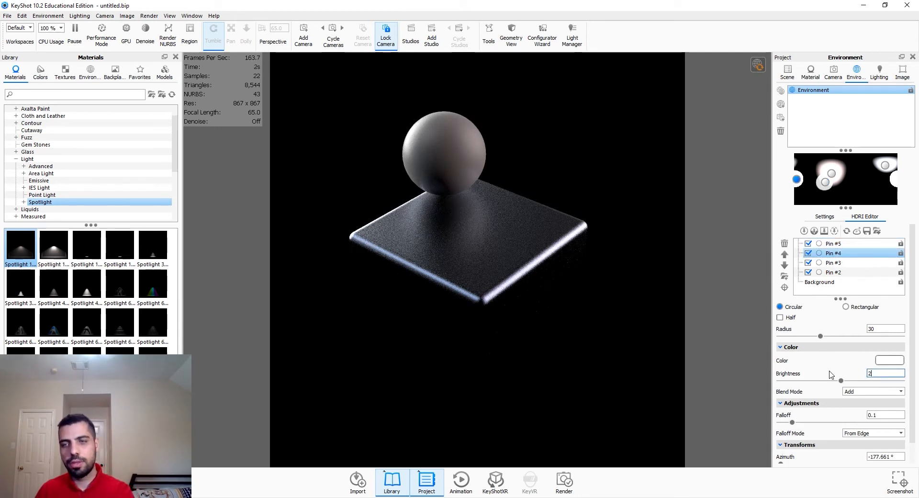
pyautogui.write('2')
pyautogui.press('Return')
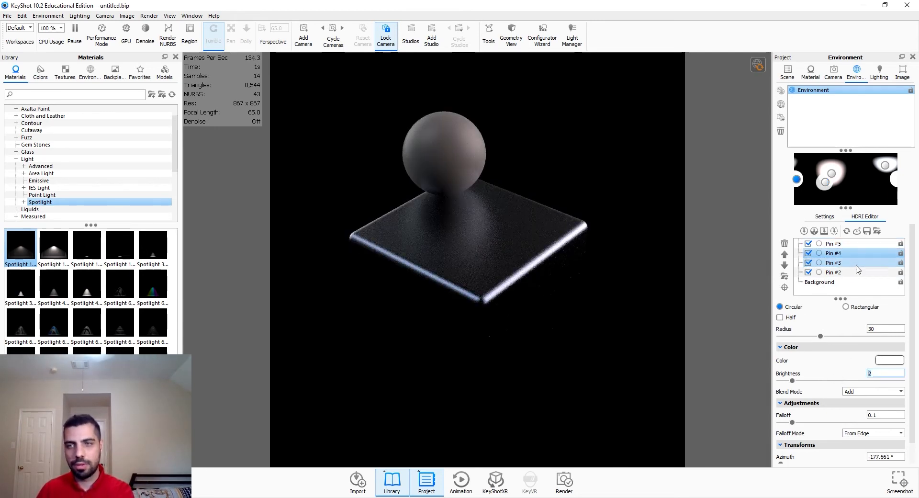
# Step: Set the first, pale pink pin's brightness to 3
pyautogui.click(833, 272)
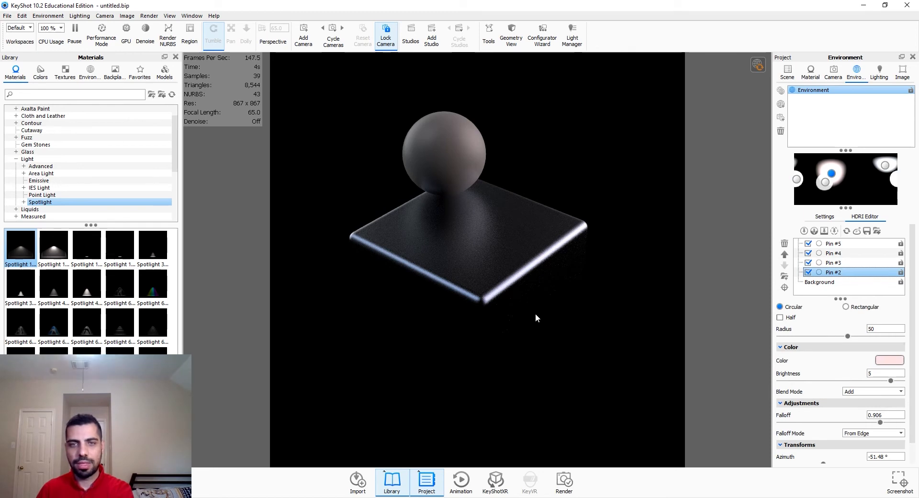
pyautogui.doubleClick(885, 372)
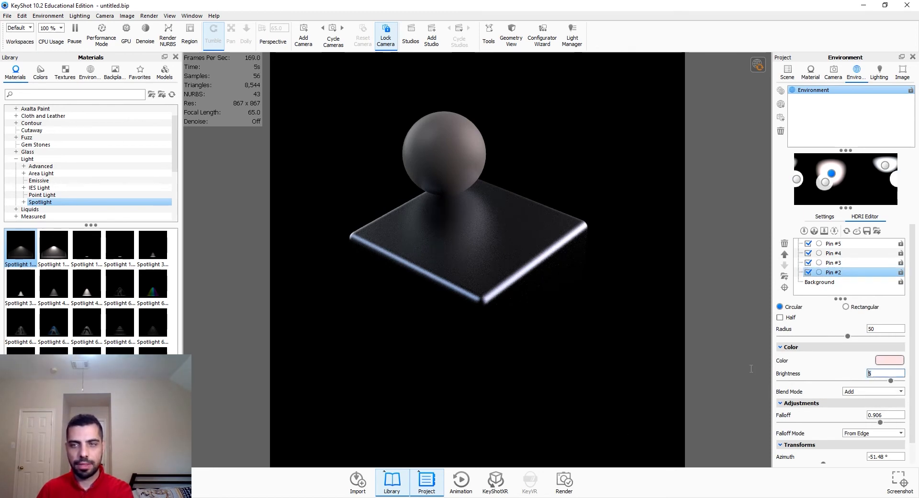
pyautogui.write('3')
pyautogui.press('Return')
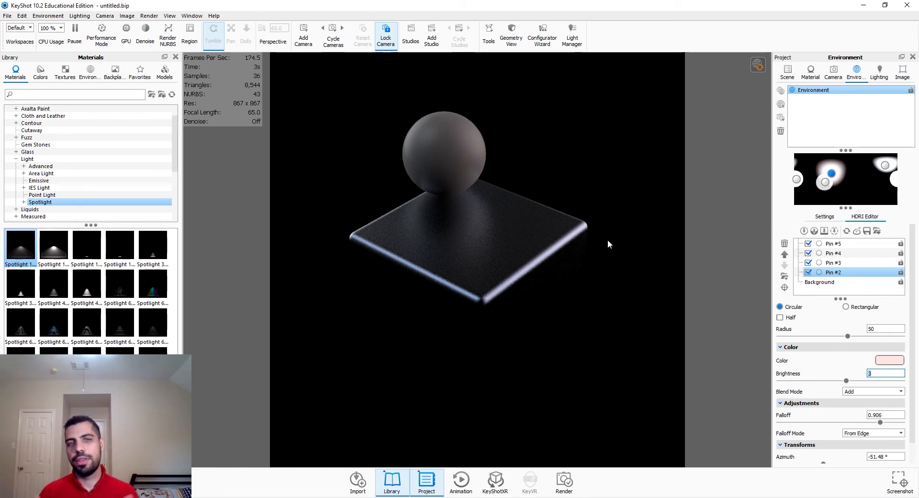
# Step: Add a fifth pin highlight with radius 40 and place it at about 73° azimuth to light the cube's right face
pyautogui.click(819, 230)
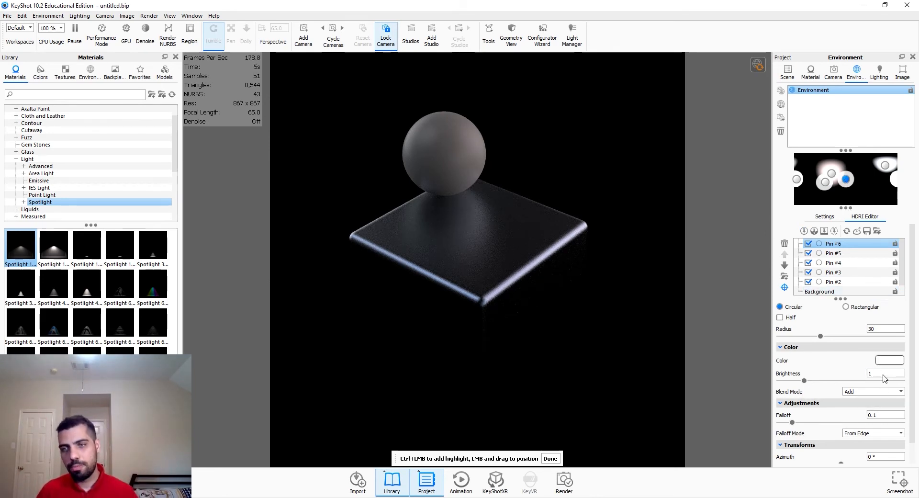
pyautogui.click(882, 329)
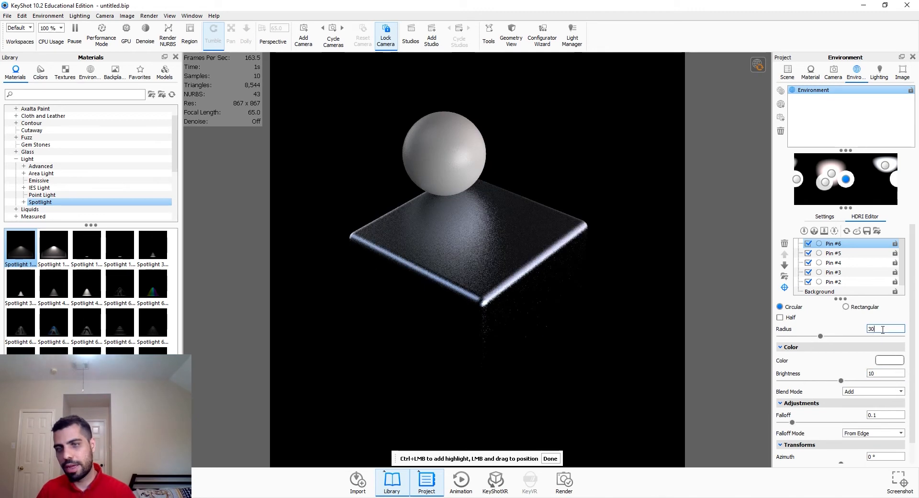
pyautogui.press('BackSpace')
pyautogui.write('40')
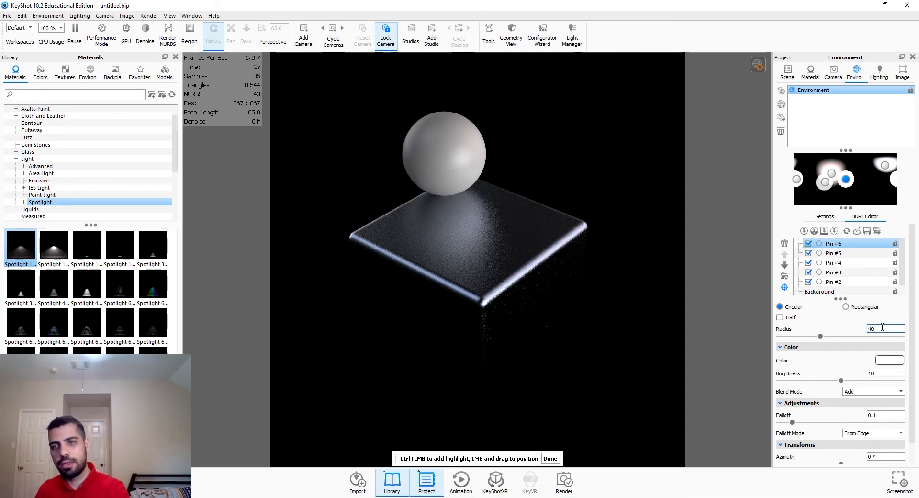
pyautogui.press('Return')
pyautogui.moveTo(843, 182); pyautogui.dragTo(865, 191)
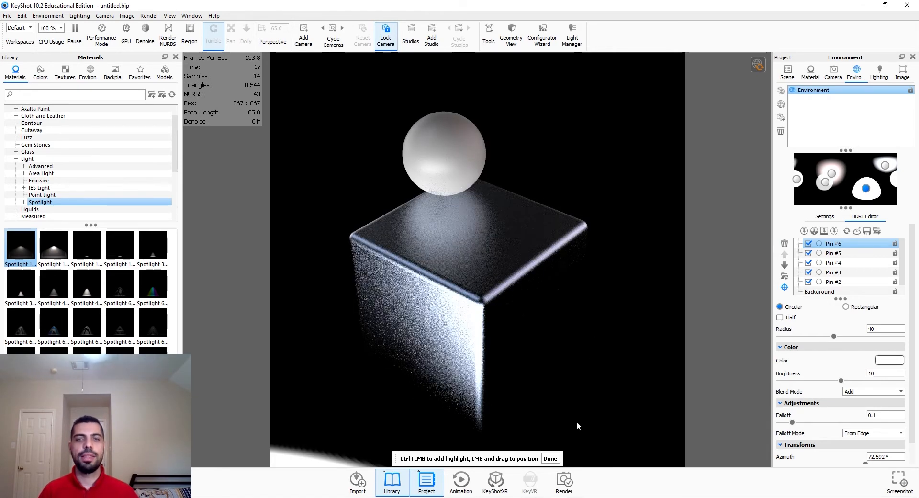
pyautogui.click(550, 458)
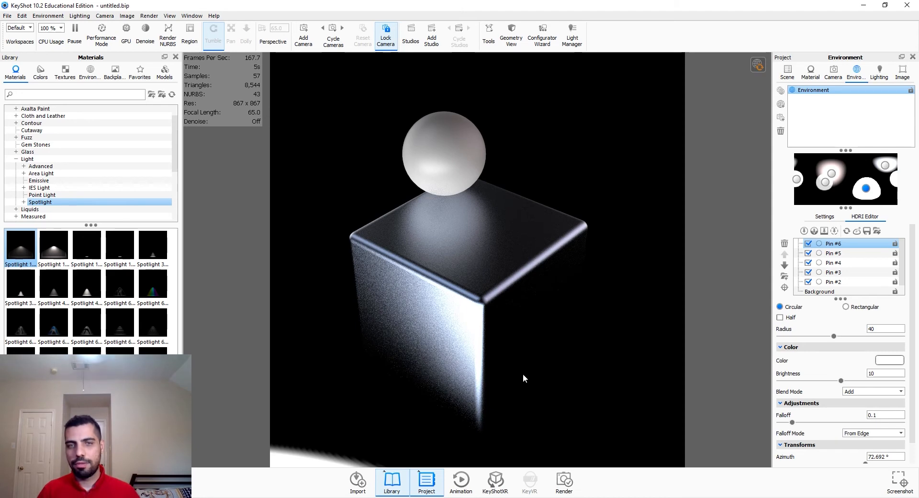
# Step: Set the new pin's brightness to 1
pyautogui.write('2')
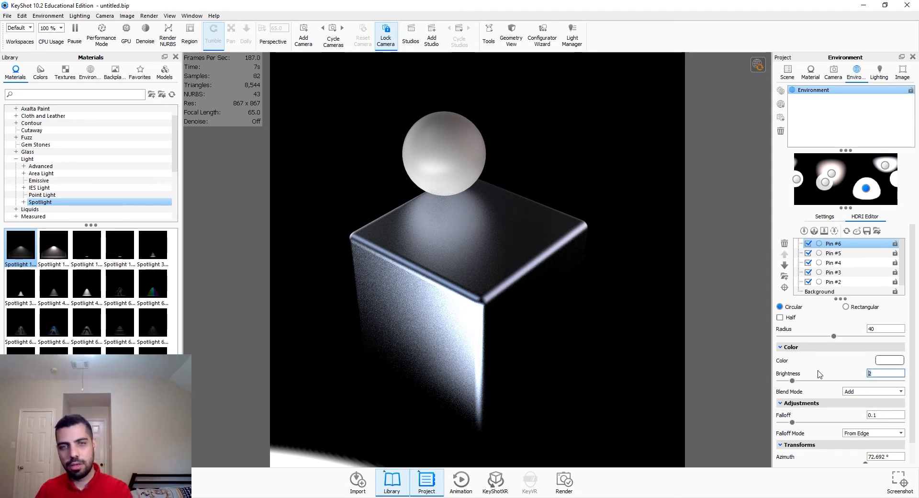
pyautogui.press('Return')
pyautogui.write('1')
pyautogui.press('Return')
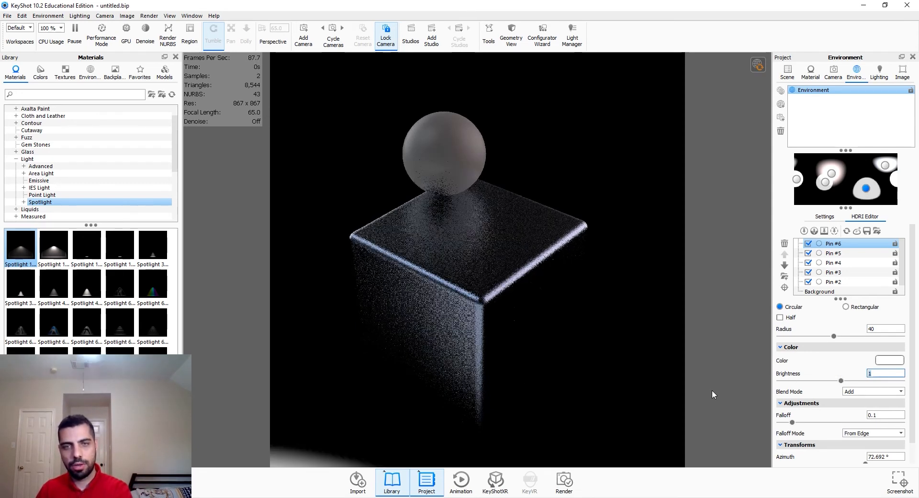
# Step: Add a sixth pin highlight, place it at about -25° azimuth, and set its brightness to 1
pyautogui.click(803, 231)
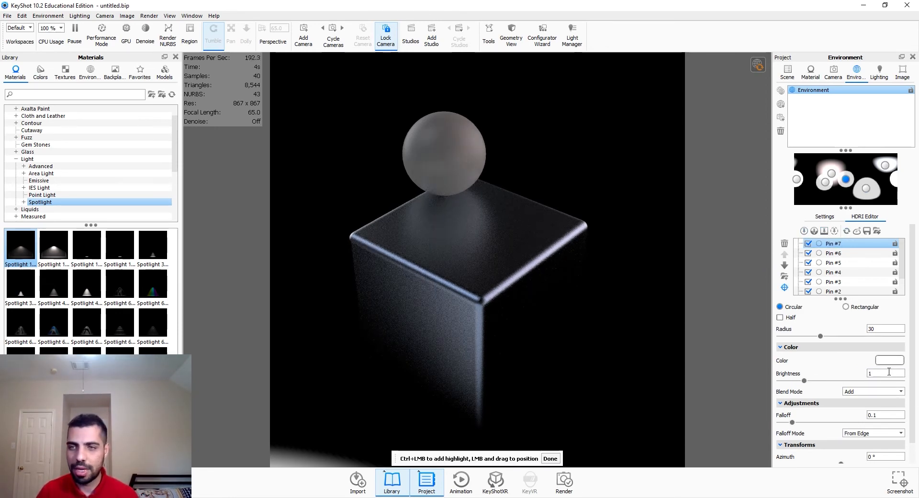
pyautogui.press('Return')
pyautogui.moveTo(846, 179); pyautogui.dragTo(864, 192)
pyautogui.click(546, 330)
pyautogui.click(532, 360)
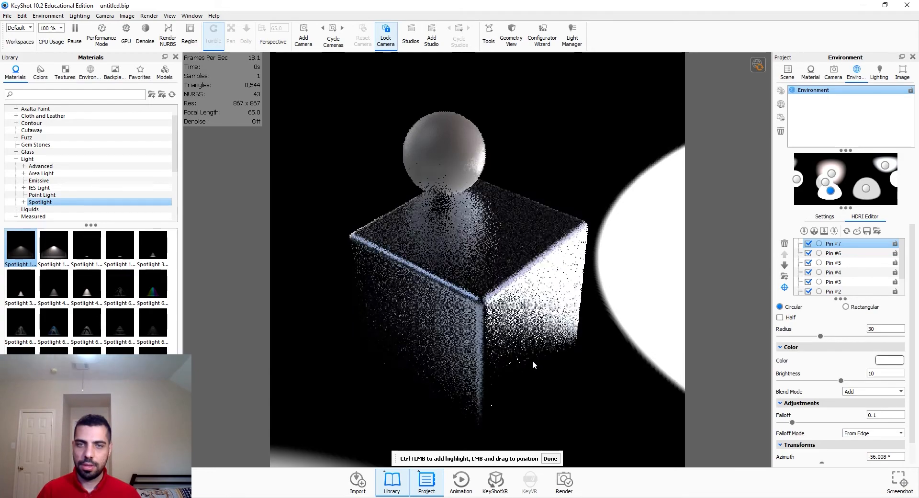
pyautogui.moveTo(521, 377)
pyautogui.mouseDown()
pyautogui.moveTo(508, 406)
pyautogui.moveTo(492, 411)
pyautogui.moveTo(518, 338)
pyautogui.moveTo(512, 362)
pyautogui.mouseUp()
pyautogui.moveTo(831, 193)
pyautogui.mouseDown()
pyautogui.moveTo(832, 200)
pyautogui.moveTo(842, 193)
pyautogui.mouseUp()
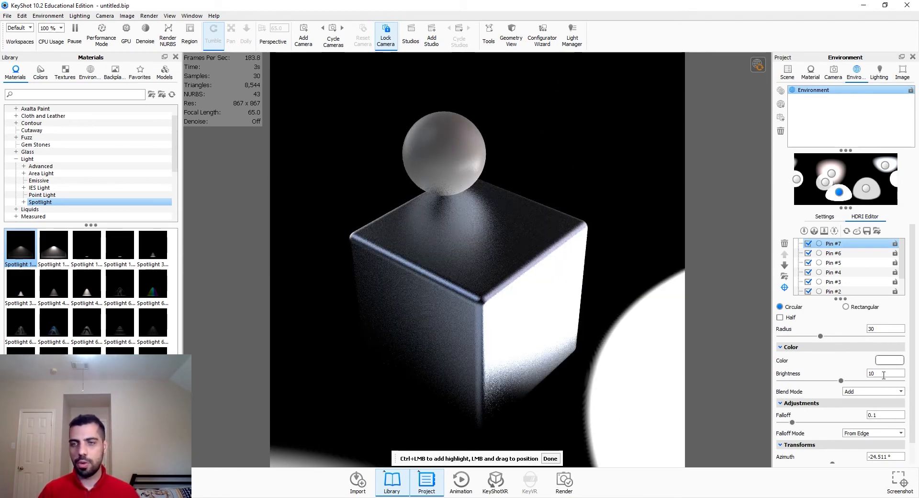
pyautogui.write('1')
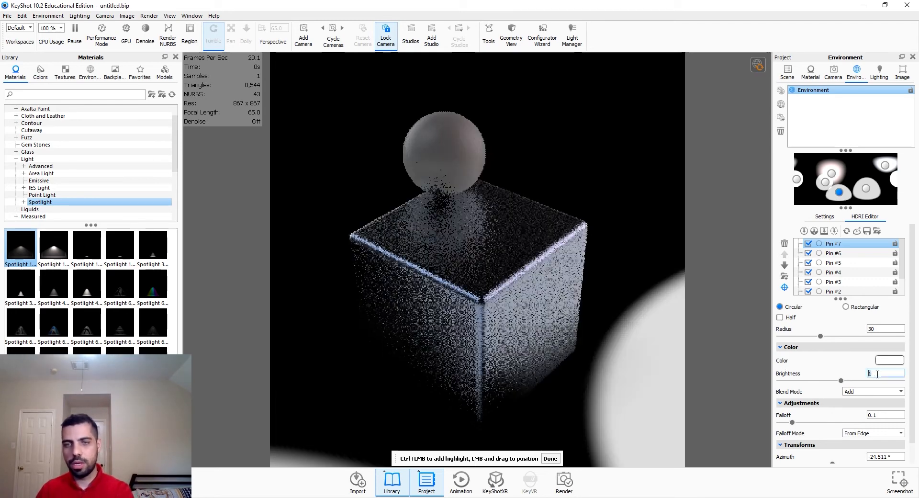
pyautogui.click(550, 458)
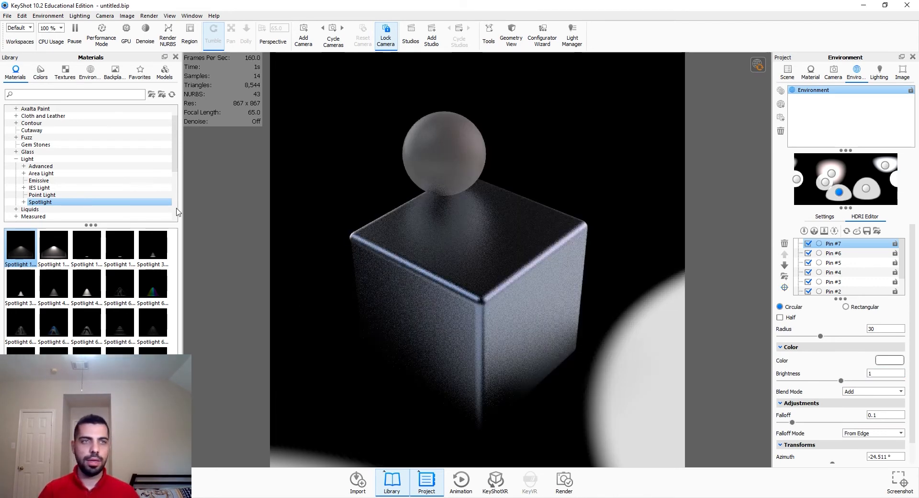
# Step: Add a simple plane geometry to the scene
pyautogui.click(8, 16)
pyautogui.moveTo(22, 16)
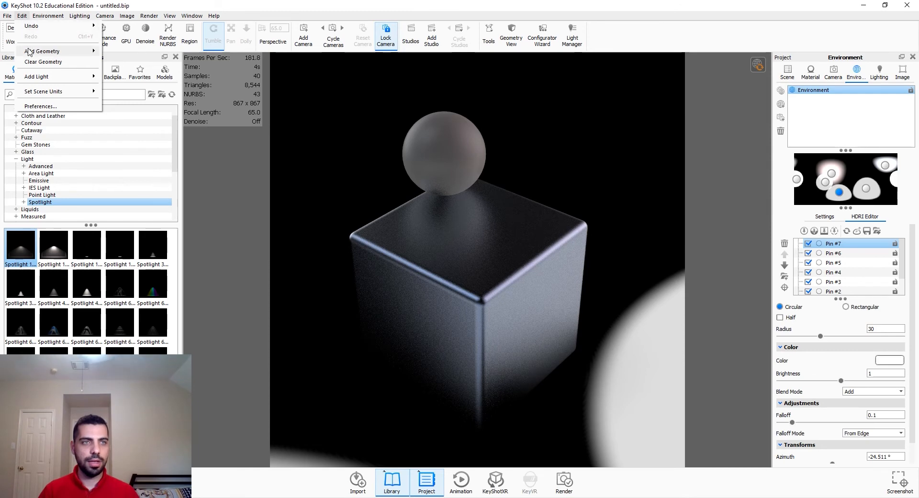
pyautogui.moveTo(71, 51)
pyautogui.click(124, 52)
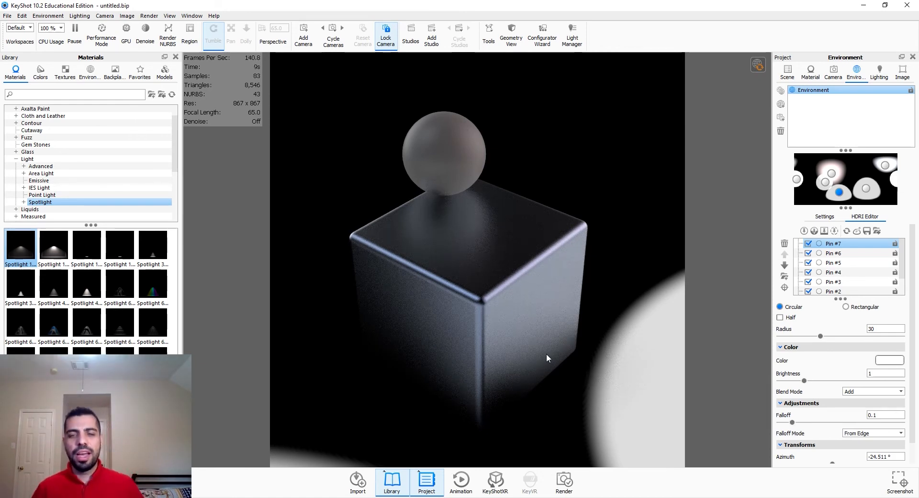
# Step: Tint the sixth pin (about -25° azimuth) a pale pink color
pyautogui.scroll(-2, 853, 274)
pyautogui.scroll(2, 856, 275)
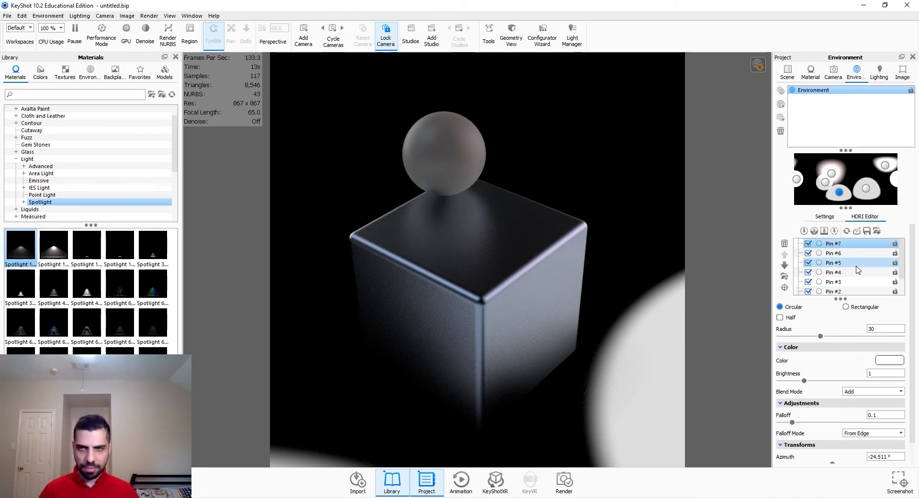
pyautogui.scroll(-1, 857, 277)
pyautogui.scroll(1, 859, 279)
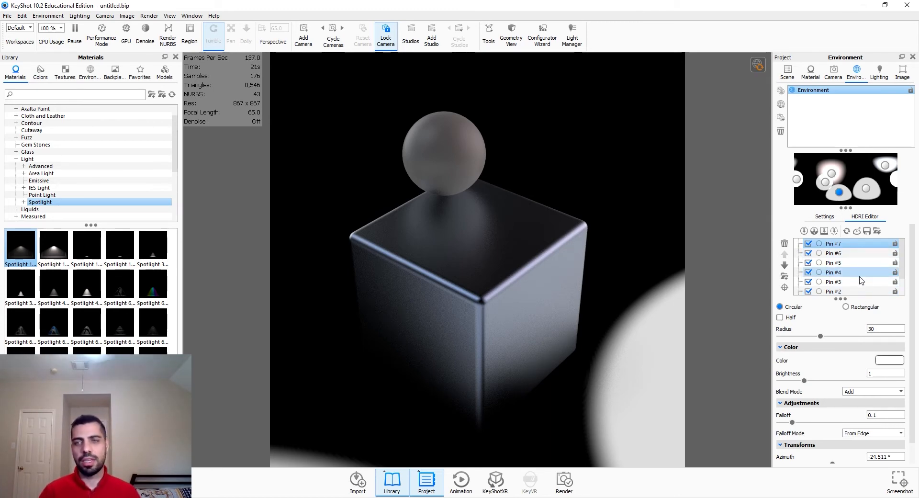
pyautogui.click(889, 362)
pyautogui.moveTo(812, 89); pyautogui.dragTo(811, 70)
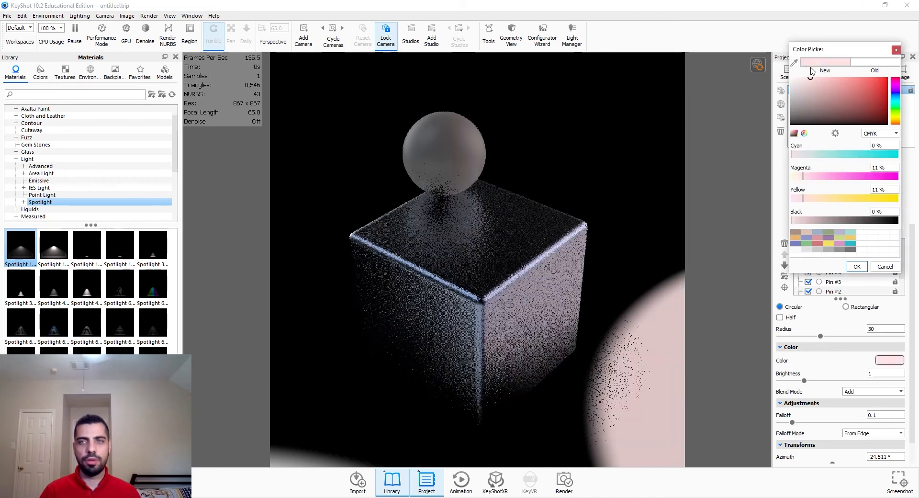
pyautogui.click(858, 267)
# Step: Tint the fifth pin (about 73° azimuth) the same pale pink color
pyautogui.click(857, 255)
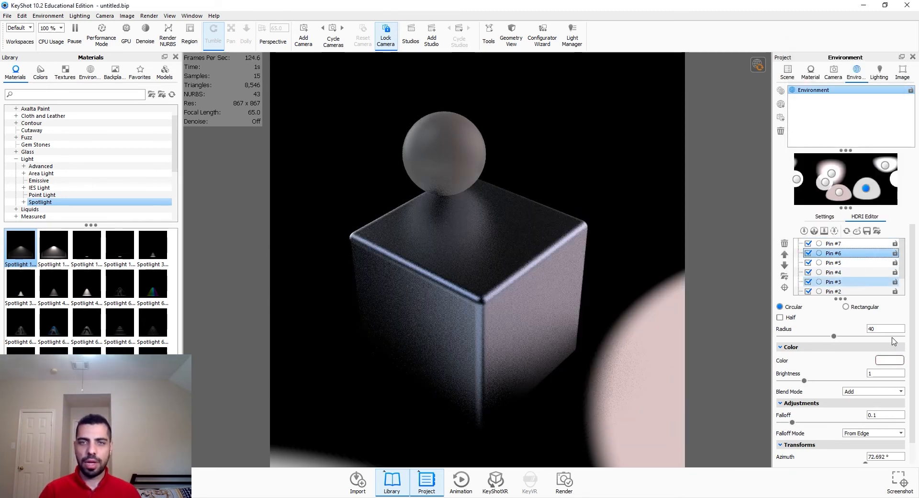
pyautogui.click(890, 361)
pyautogui.moveTo(811, 92); pyautogui.dragTo(804, 75)
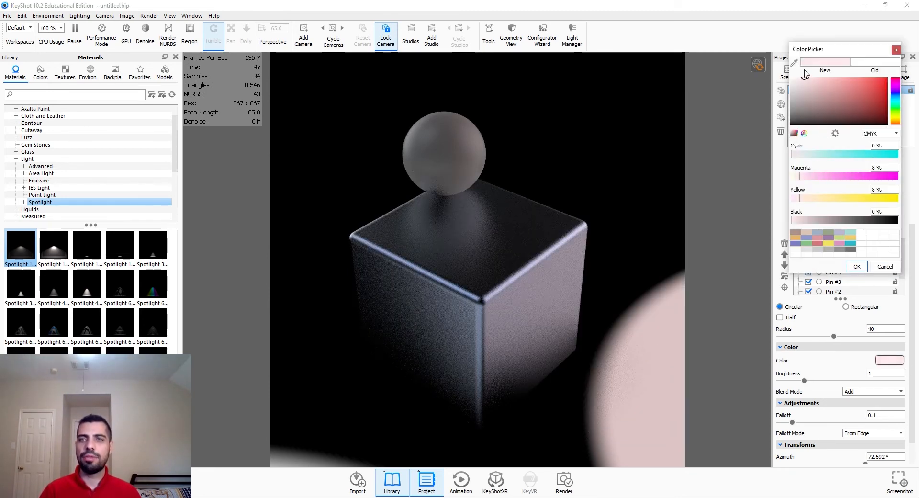
pyautogui.click(863, 268)
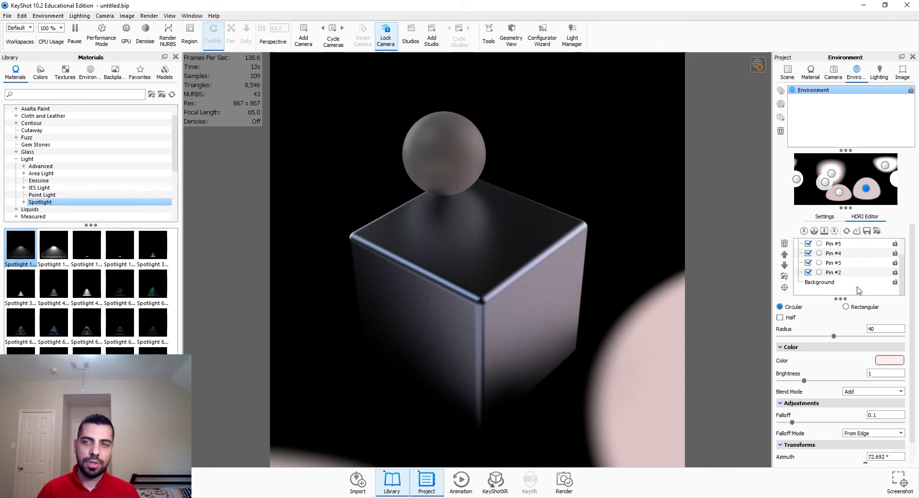
# Step: Set the environment's overall brightness to 1
pyautogui.scroll(-2, 856, 294)
pyautogui.click(841, 220)
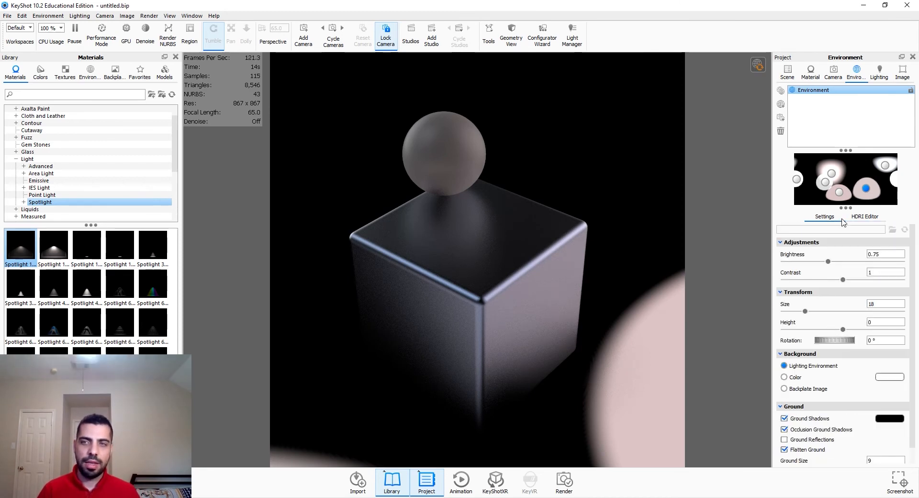
pyautogui.doubleClick(883, 254)
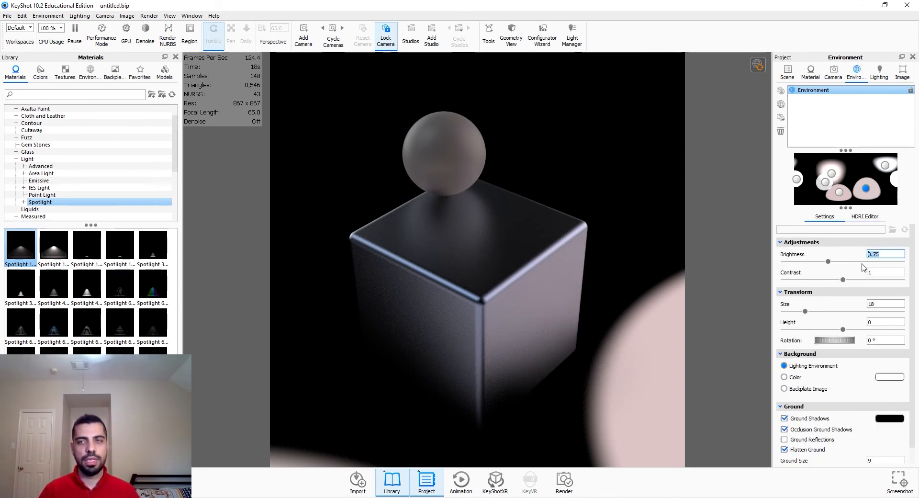
pyautogui.write('1')
pyautogui.press('Return')
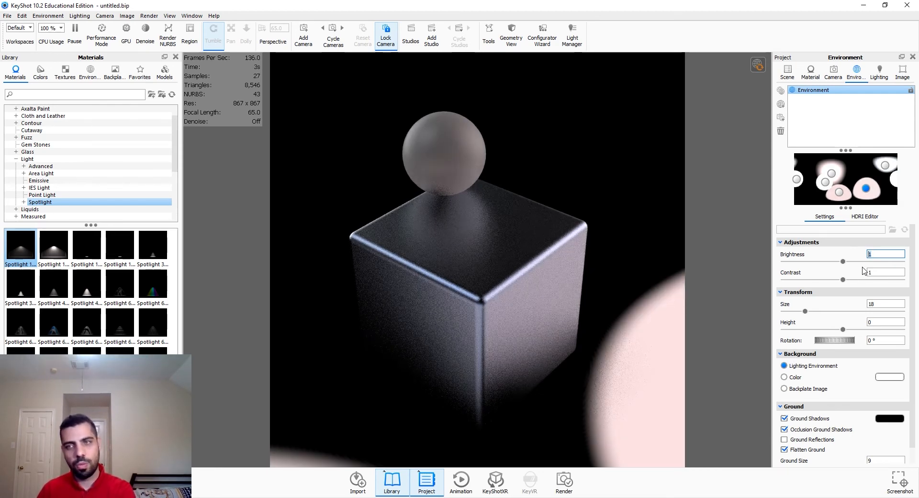
# Step: Show a solid color background and set the HDRI background color to a very light grey
pyautogui.click(796, 377)
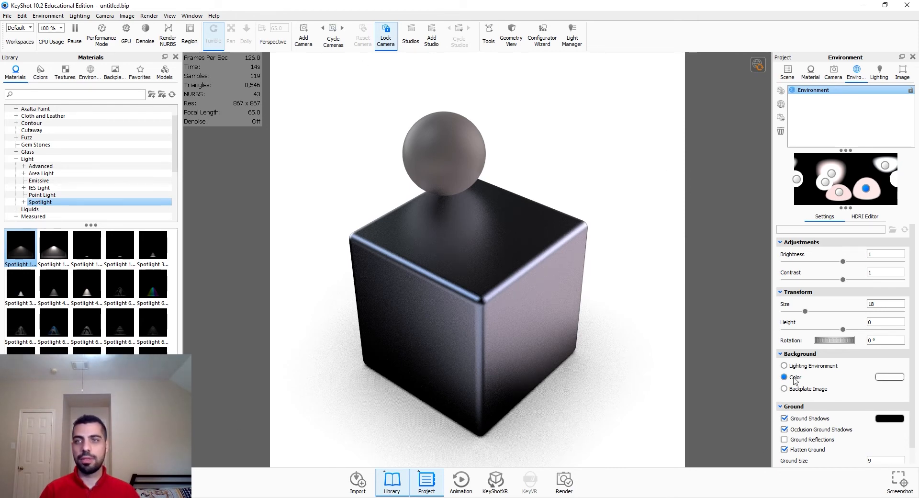
pyautogui.click(865, 217)
pyautogui.click(844, 262)
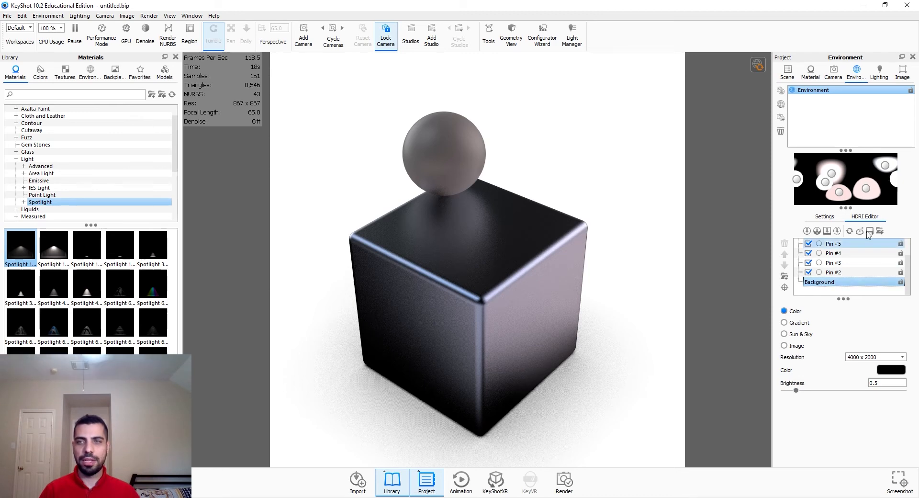
pyautogui.click(891, 369)
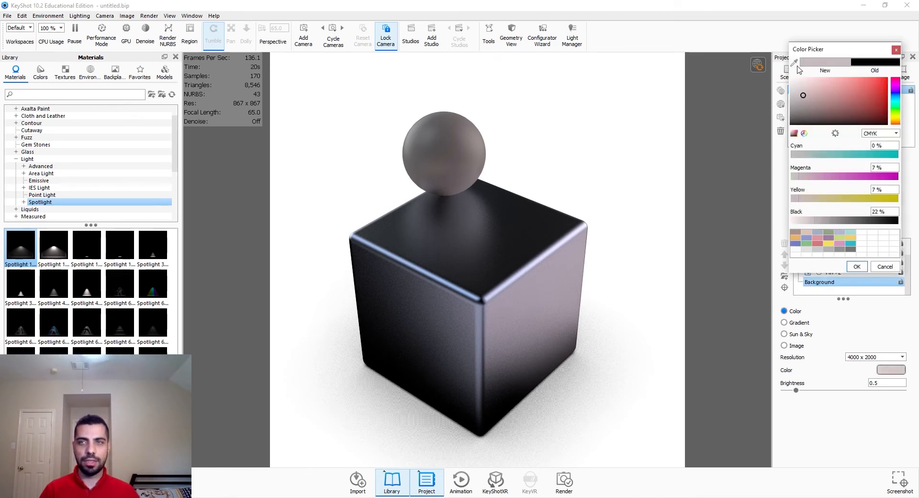
pyautogui.click(791, 78)
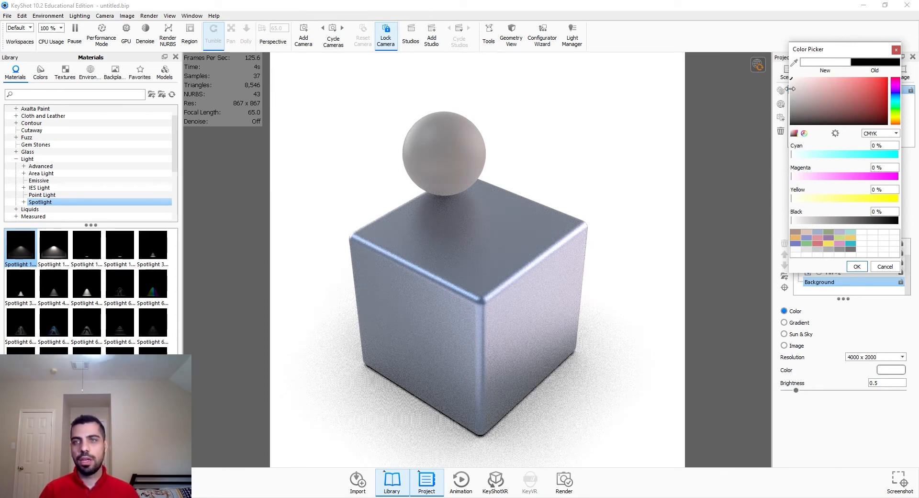
pyautogui.moveTo(791, 89); pyautogui.dragTo(783, 83)
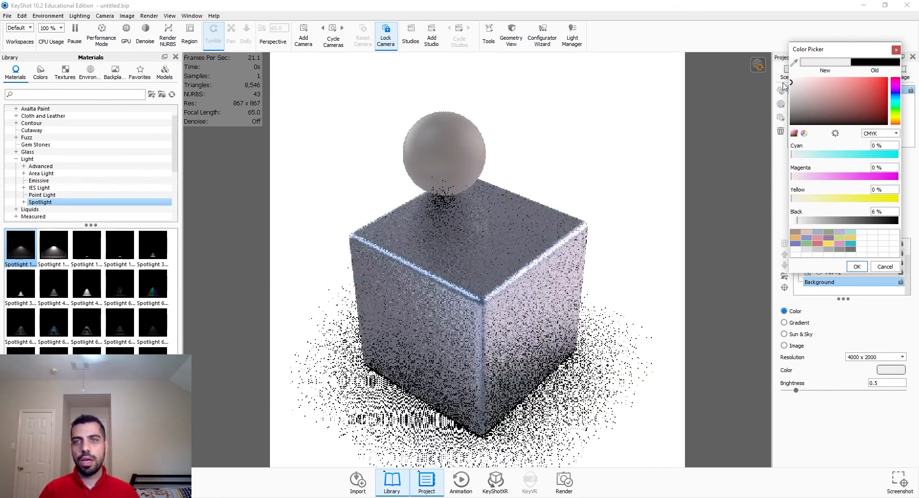
pyautogui.click(863, 267)
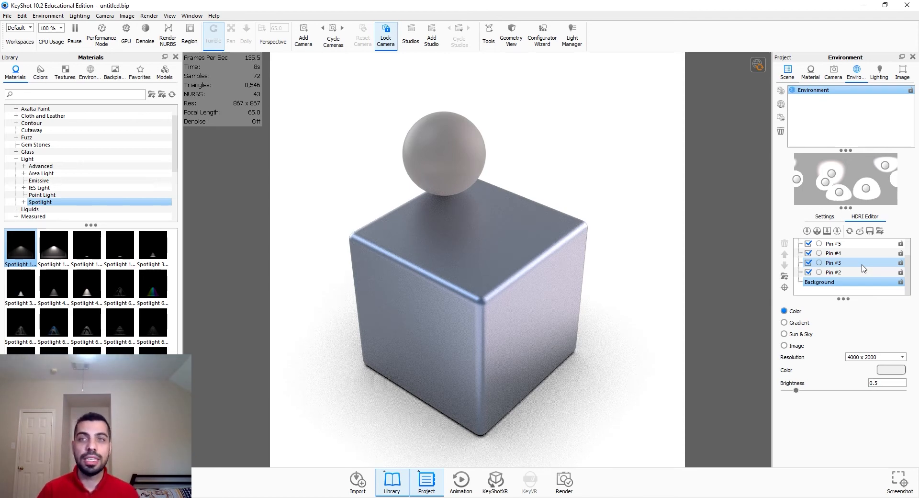
# Step: Create a new empty environment and open the environments library
pyautogui.click(780, 99)
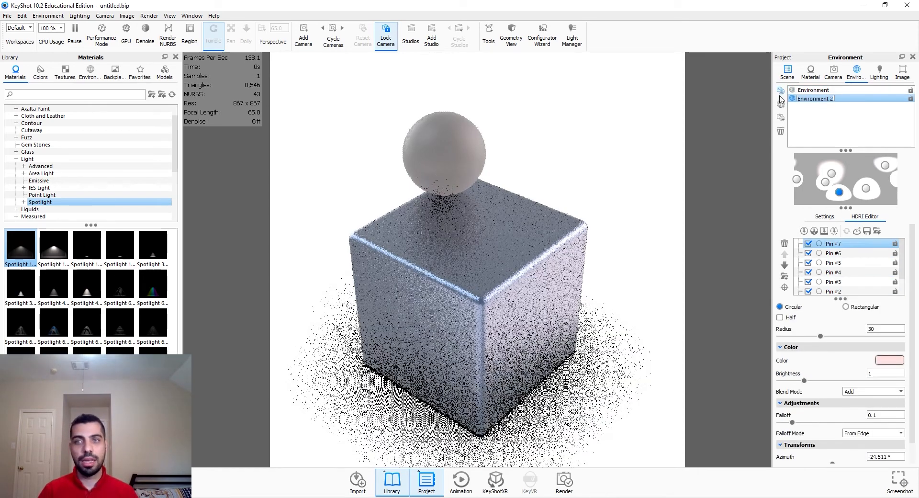
pyautogui.click(780, 130)
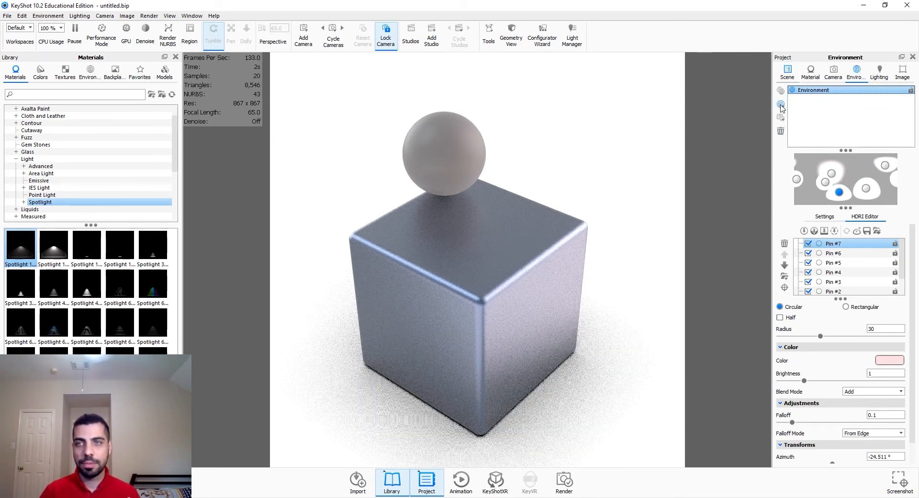
pyautogui.click(781, 104)
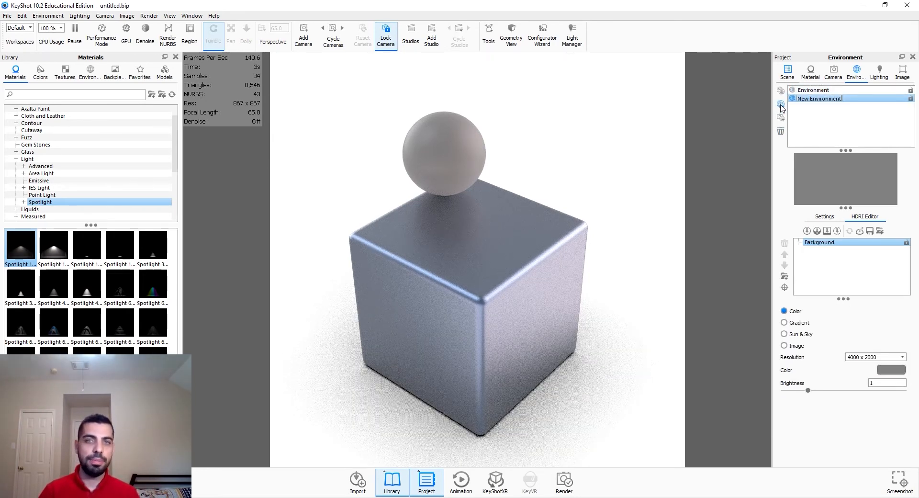
pyautogui.click(96, 78)
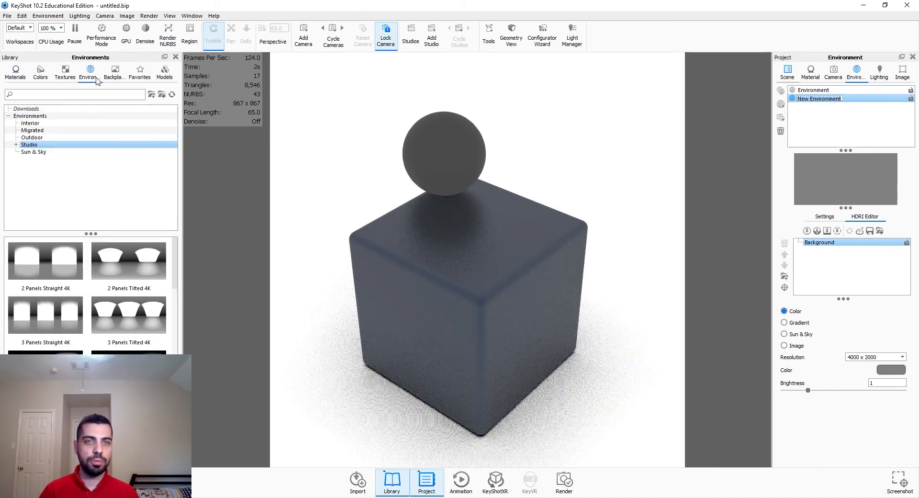
# Step: Unlock Camera 1 so the view can be orbited again
pyautogui.click(833, 72)
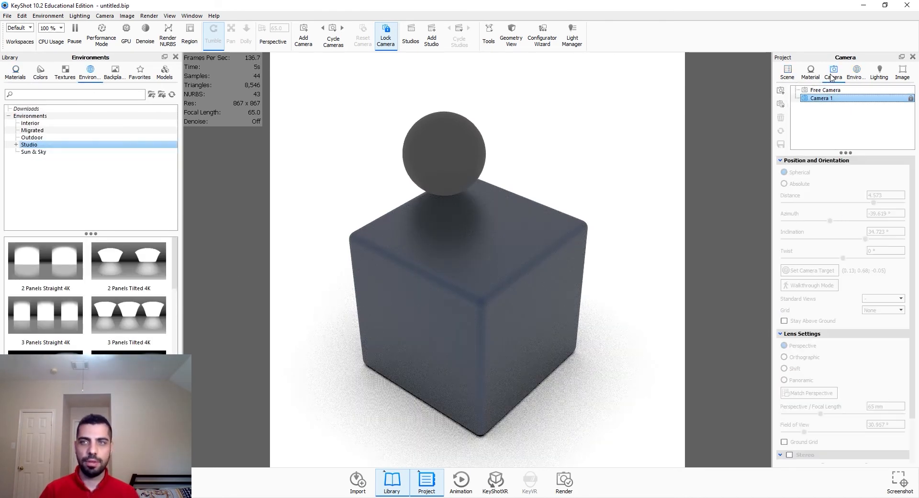
pyautogui.click(911, 99)
pyautogui.moveTo(569, 304); pyautogui.dragTo(573, 289)
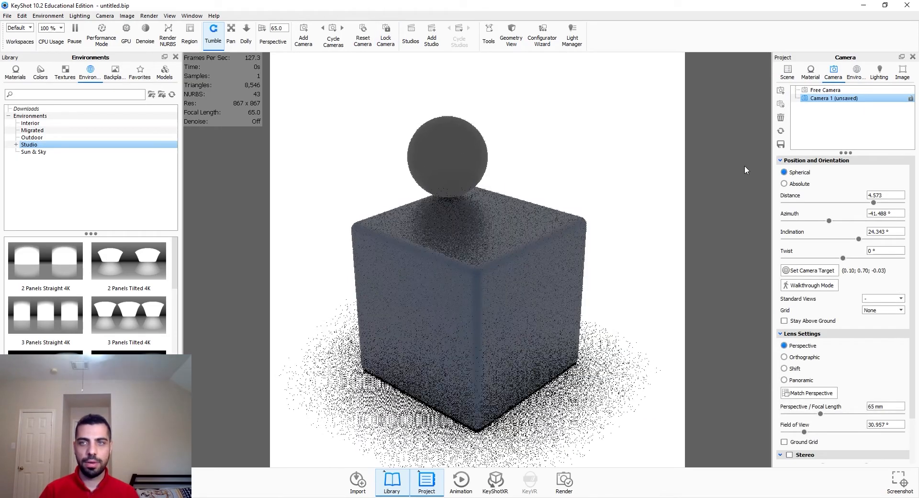
# Step: Open the Outdoor environments and preview several HDRIs by dropping them onto the scene
pyautogui.click(780, 145)
pyautogui.click(856, 73)
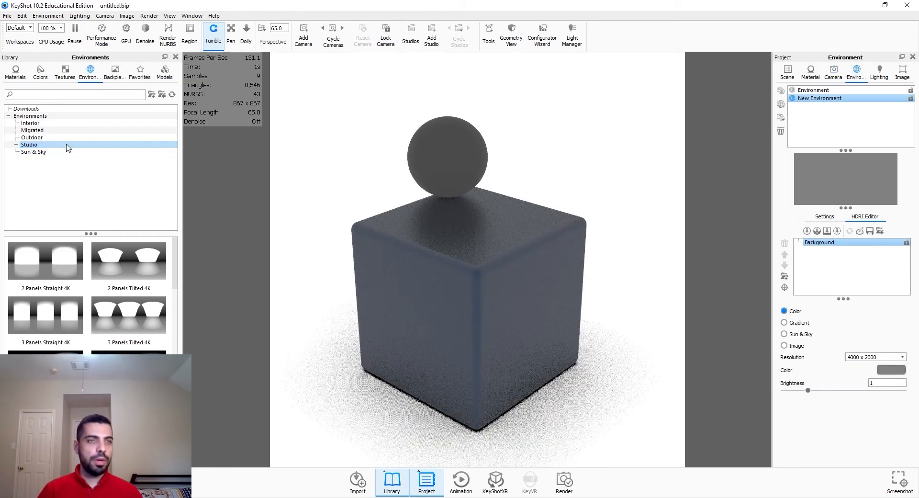
pyautogui.click(53, 137)
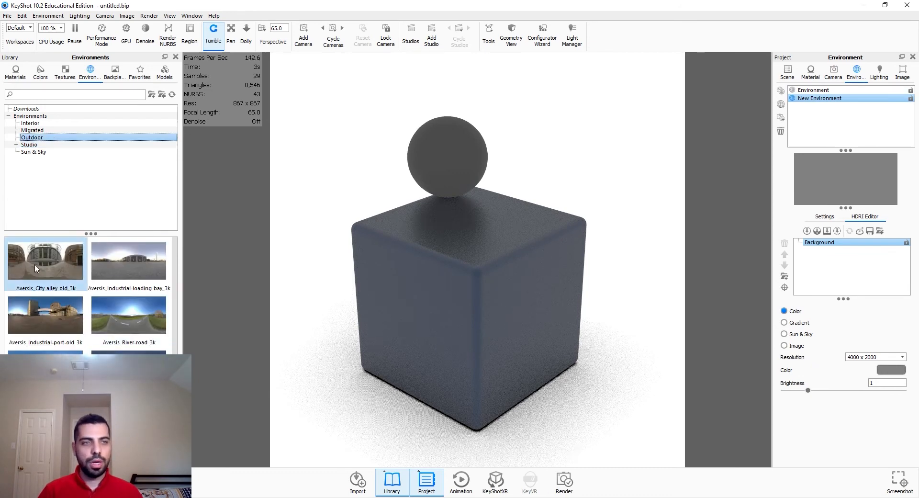
pyautogui.moveTo(34, 263); pyautogui.dragTo(327, 367)
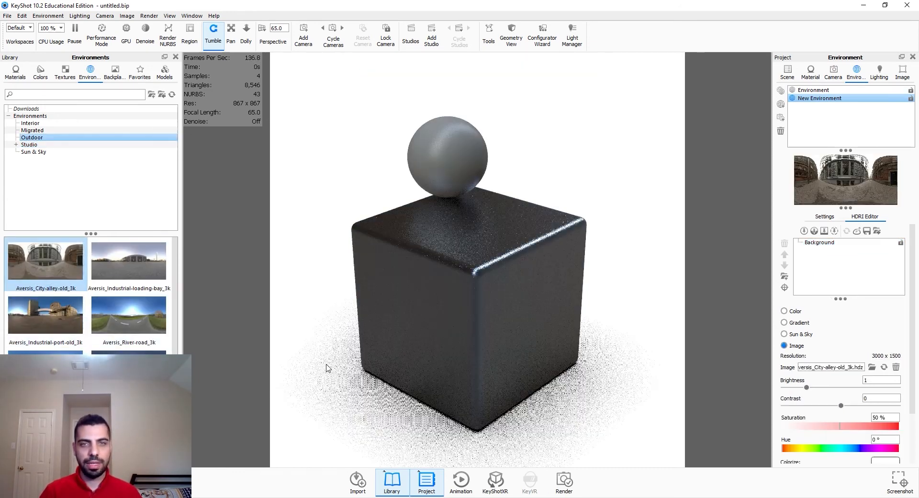
pyautogui.moveTo(40, 365); pyautogui.dragTo(316, 368)
pyautogui.moveTo(129, 315); pyautogui.dragTo(301, 354)
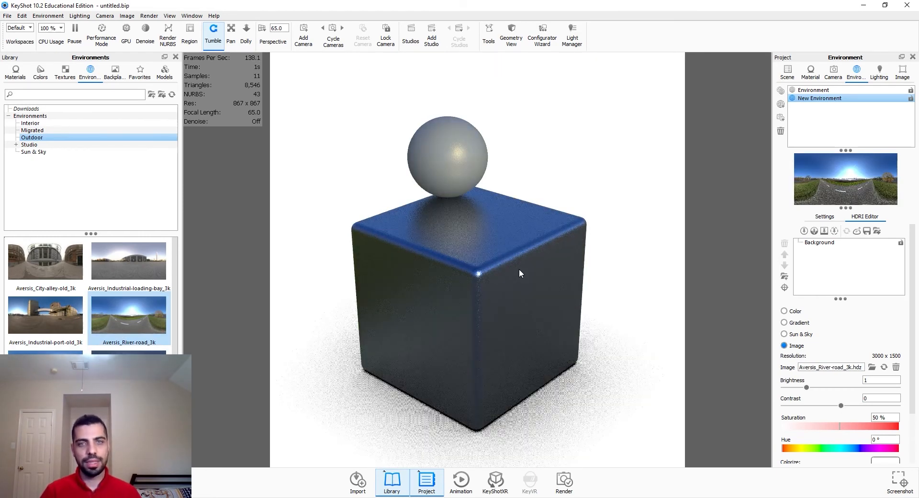
pyautogui.moveTo(129, 366); pyautogui.dragTo(345, 393)
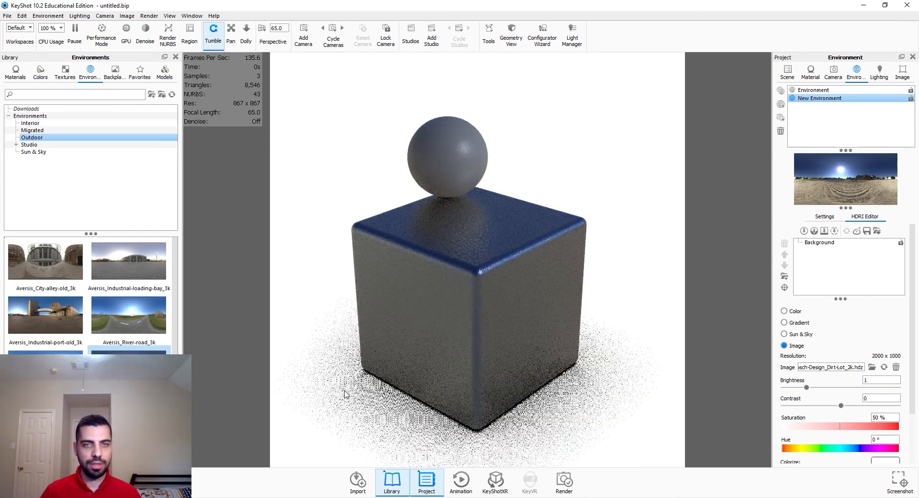
pyautogui.moveTo(129, 421); pyautogui.dragTo(334, 375)
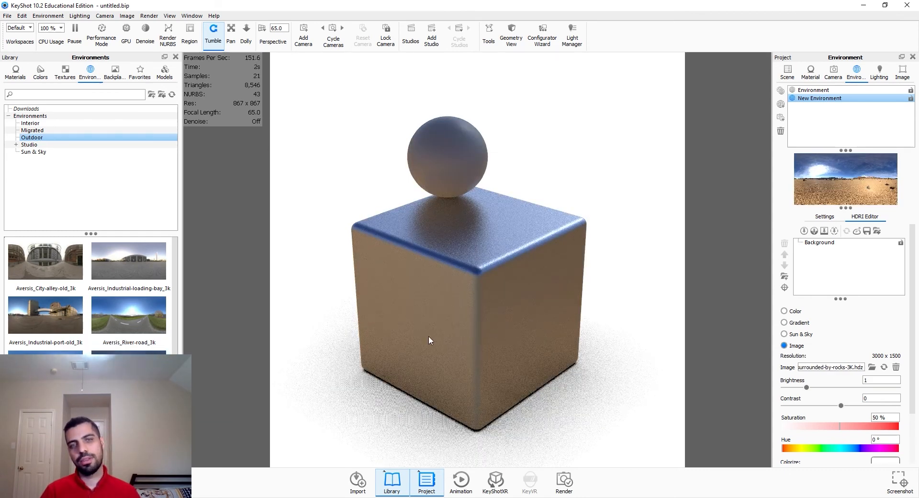
# Step: Open the cube's material and set its roughness to 0.05
pyautogui.doubleClick(441, 332)
pyautogui.click(885, 175)
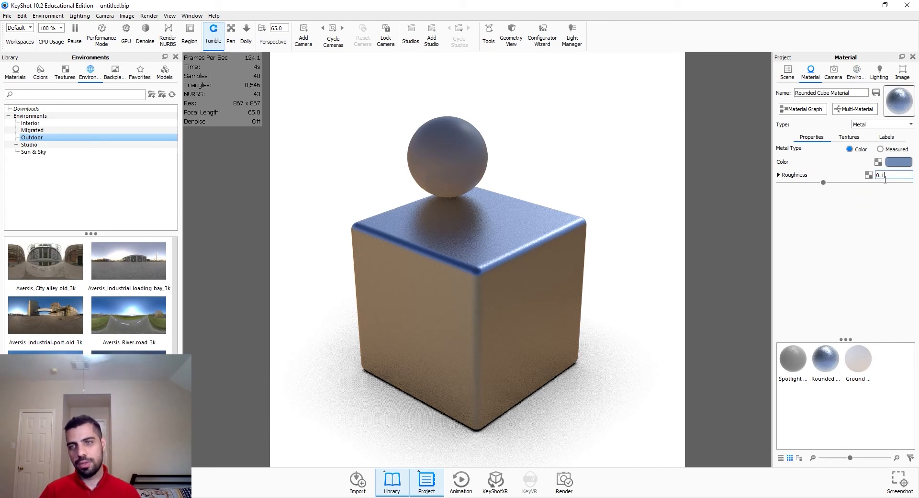
pyautogui.moveTo(885, 179); pyautogui.dragTo(882, 181)
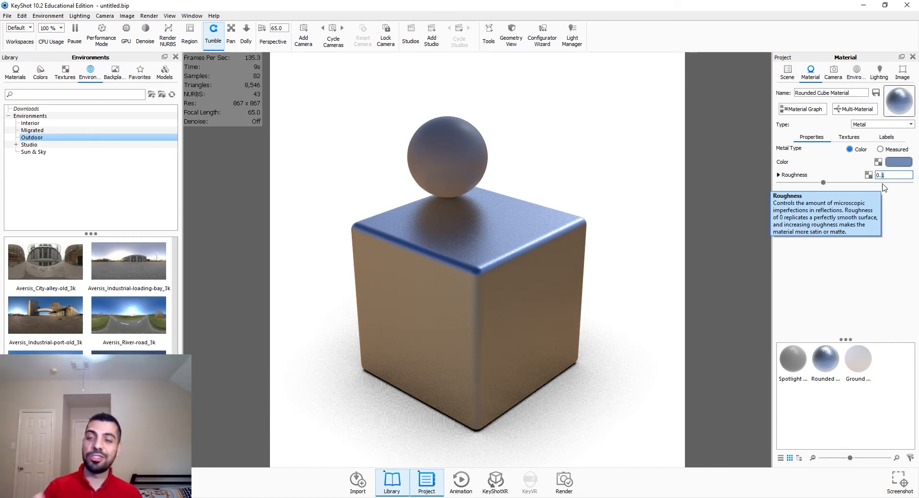
pyautogui.write('05')
pyautogui.press('Return')
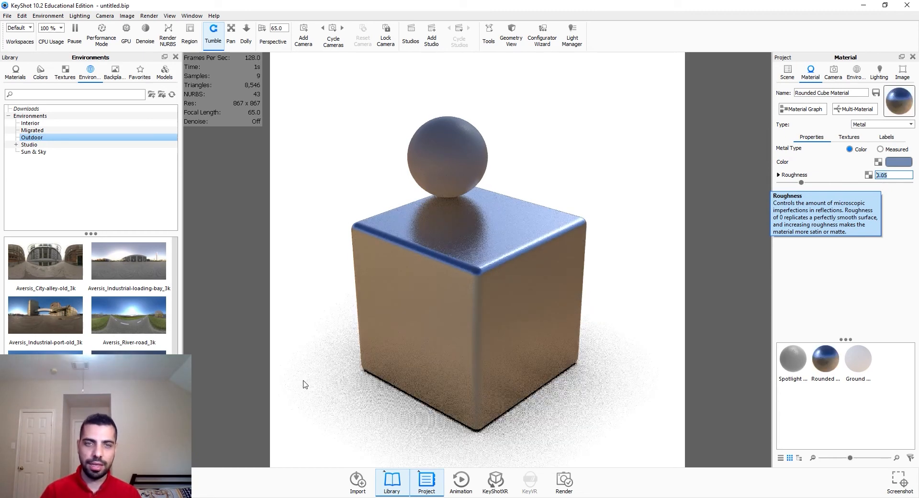
# Step: Try more outdoor HDRIs and settle on hdrmaps-view-from-egg-mountain-3K as the environment
pyautogui.scroll(-3, 143, 341)
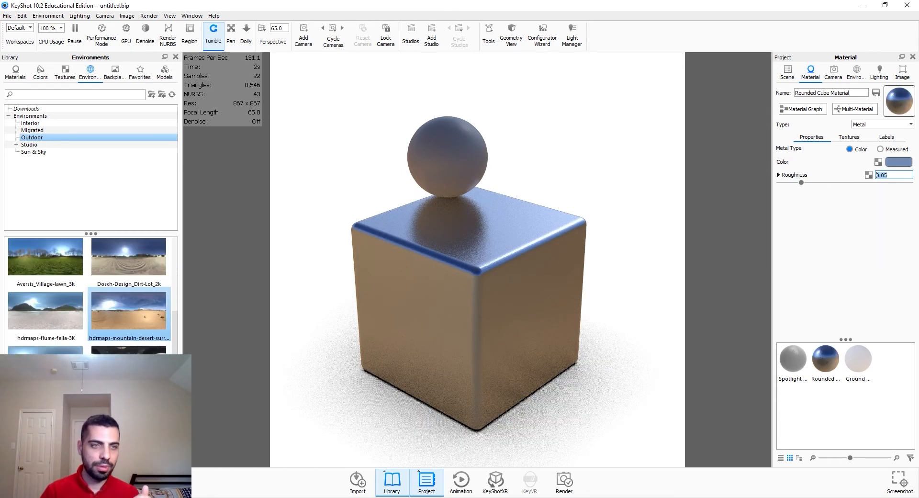
pyautogui.moveTo(129, 350); pyautogui.dragTo(314, 418)
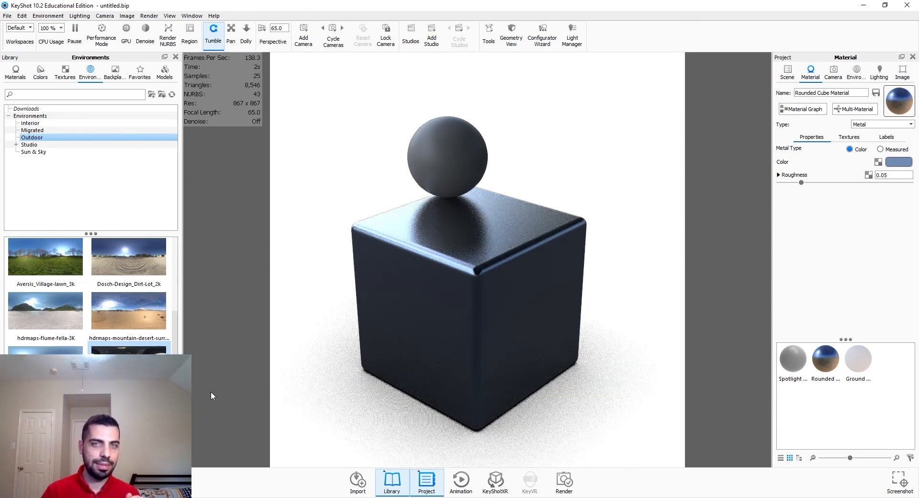
pyautogui.moveTo(52, 366); pyautogui.dragTo(370, 400)
pyautogui.moveTo(128, 409); pyautogui.dragTo(290, 393)
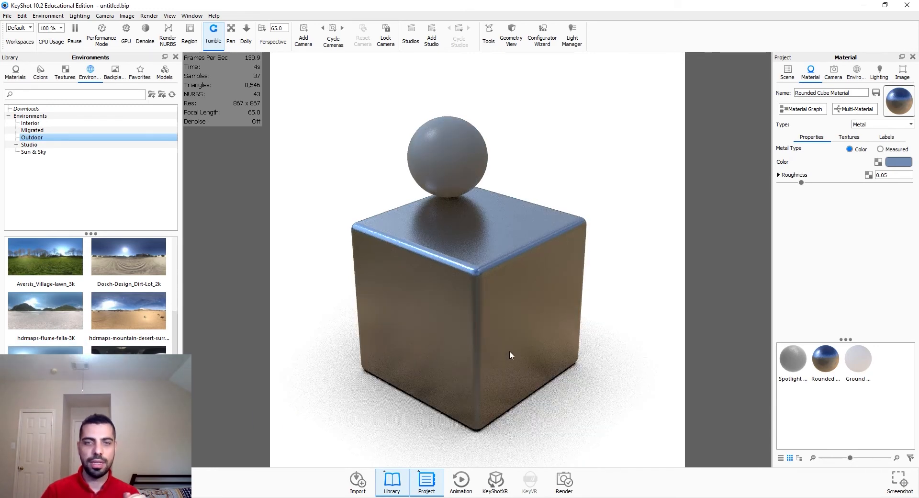
pyautogui.click(850, 75)
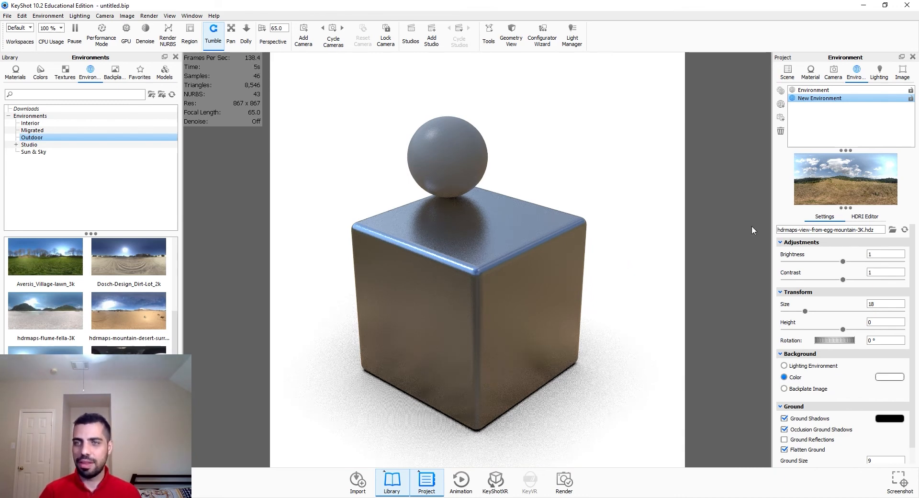
# Step: Open the HDRI Editor and switch the background to Color and back to Image
pyautogui.click(867, 216)
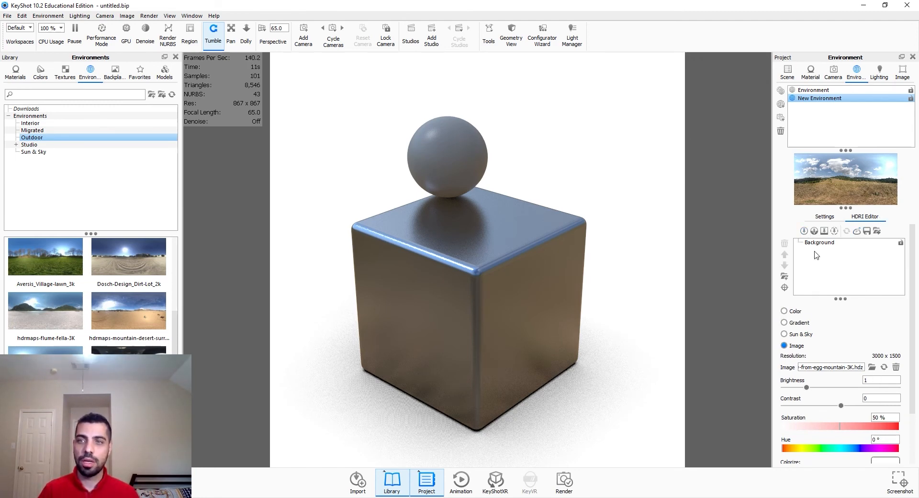
pyautogui.click(784, 311)
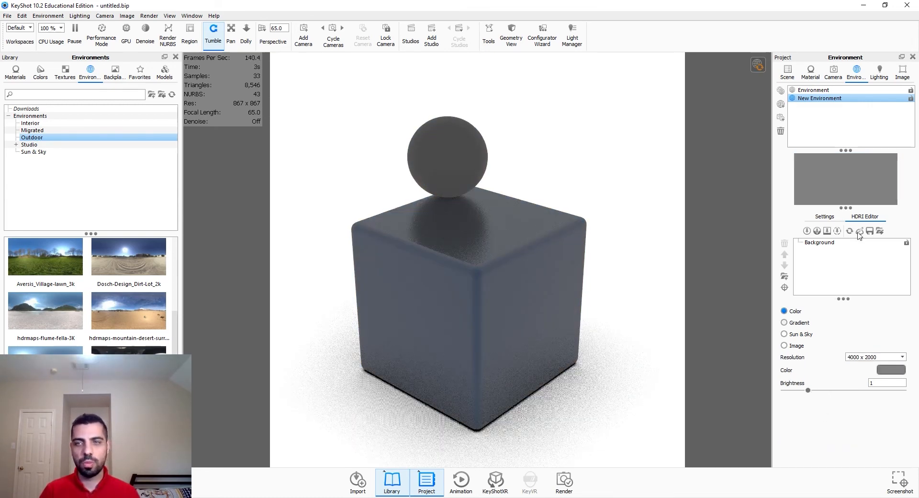
pyautogui.click(825, 216)
pyautogui.click(858, 217)
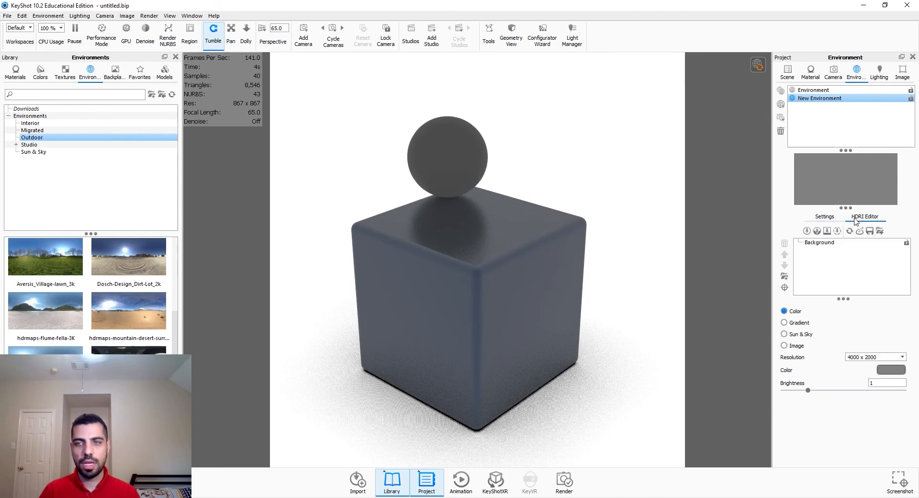
pyautogui.click(796, 347)
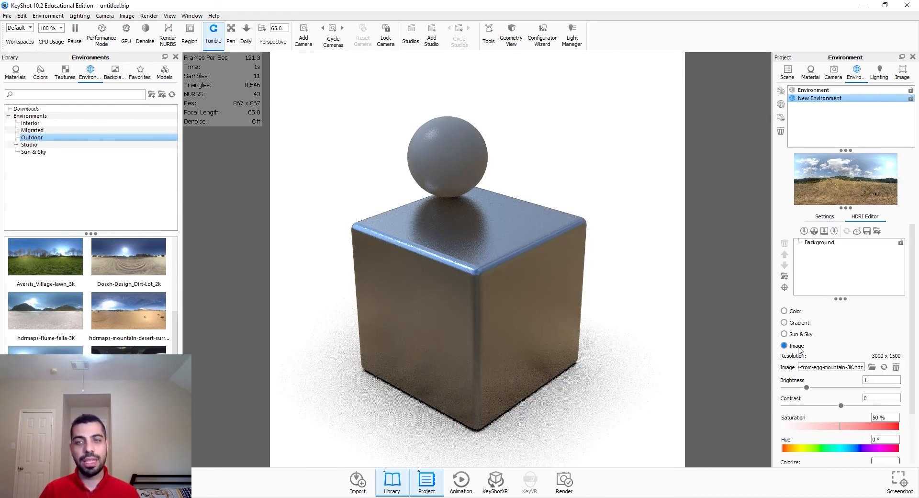
# Step: Add a first pin highlight and position it on the cube's front face
pyautogui.click(805, 231)
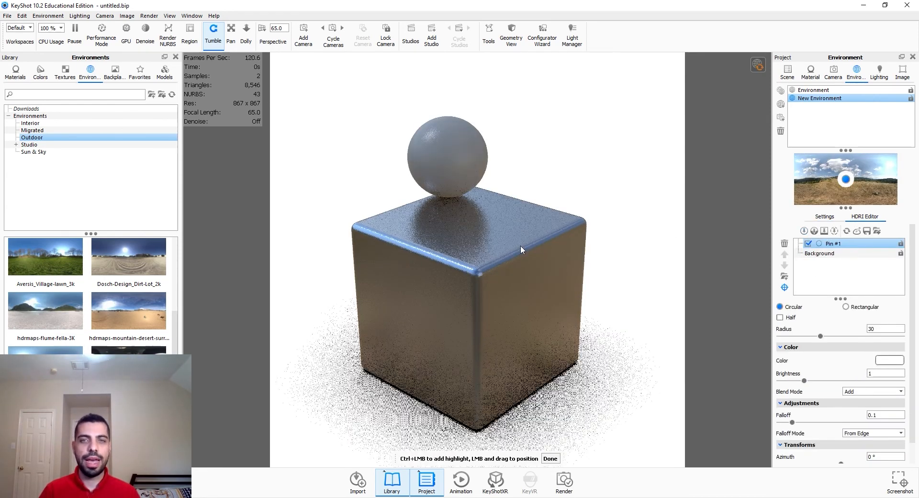
pyautogui.moveTo(525, 251); pyautogui.dragTo(522, 287)
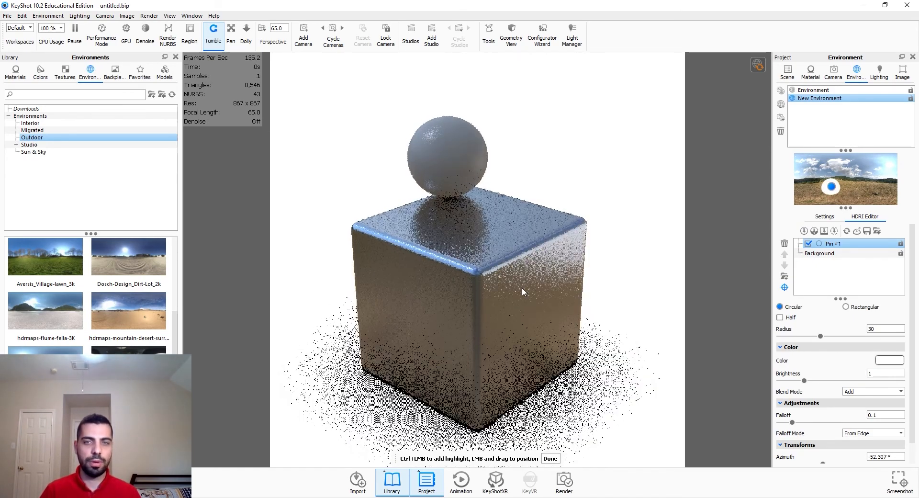
pyautogui.click(553, 458)
# Step: Add three more pin highlights, placing them on the cube's lower front, left edge and top
pyautogui.click(805, 232)
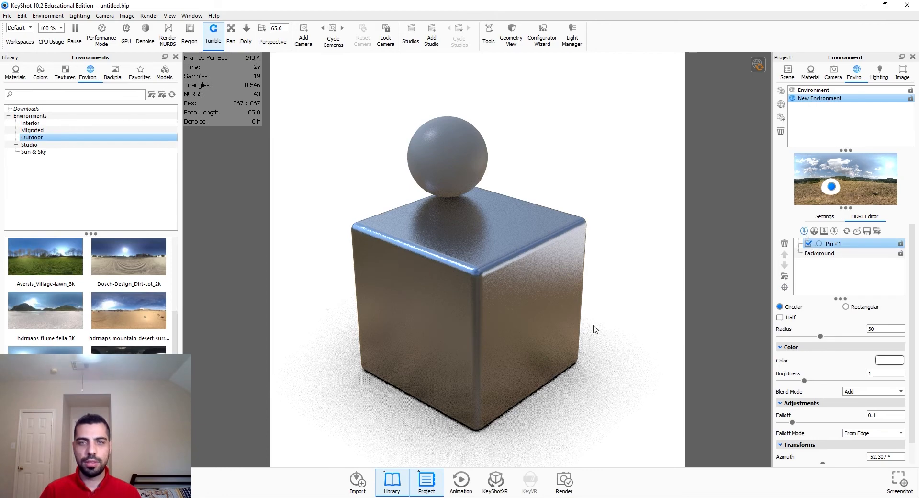
pyautogui.moveTo(467, 383); pyautogui.dragTo(452, 393)
pyautogui.click(805, 232)
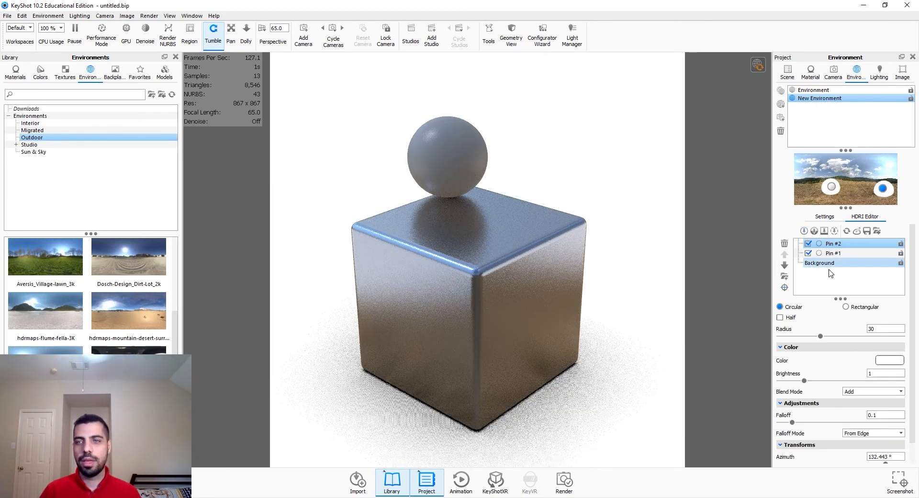
pyautogui.click(461, 232)
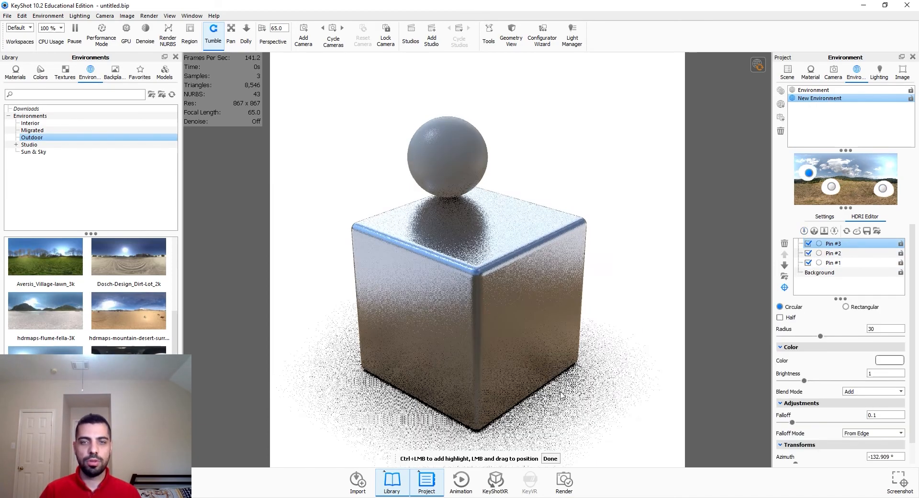
pyautogui.click(552, 458)
pyautogui.click(803, 232)
pyautogui.click(440, 137)
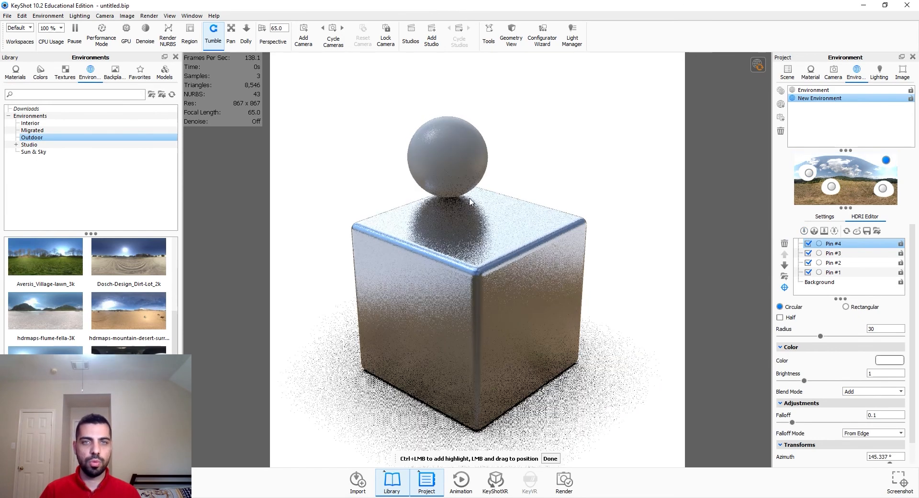
# Step: Set Pin #1's color to a light pink
pyautogui.click(869, 272)
pyautogui.click(889, 360)
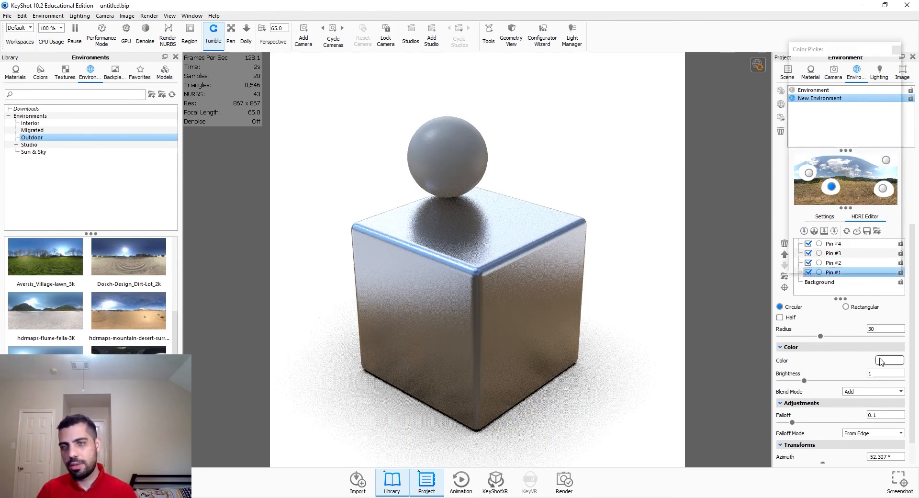
pyautogui.click(828, 79)
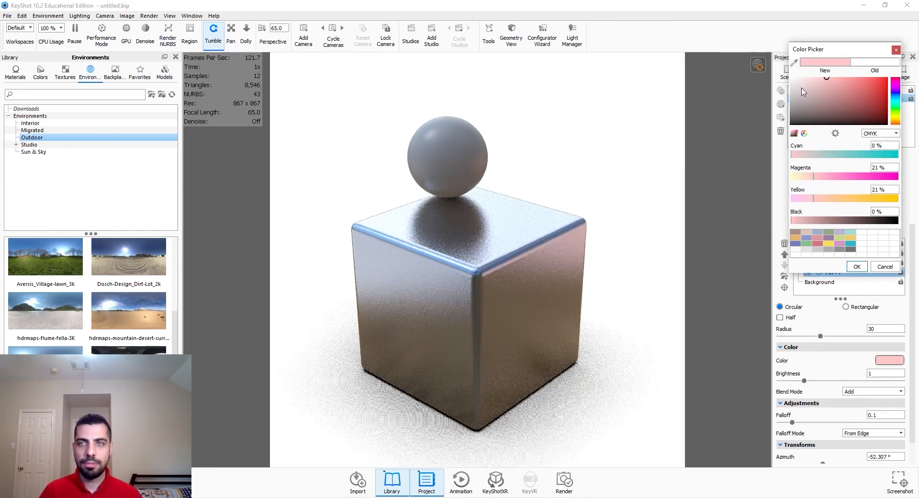
pyautogui.click(809, 78)
pyautogui.click(857, 266)
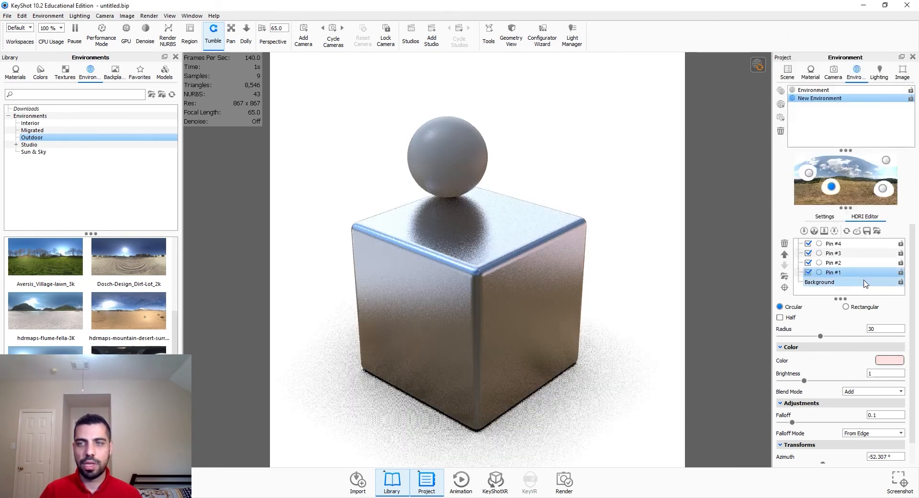
# Step: Set Pin #2's color to a paler pink
pyautogui.click(850, 264)
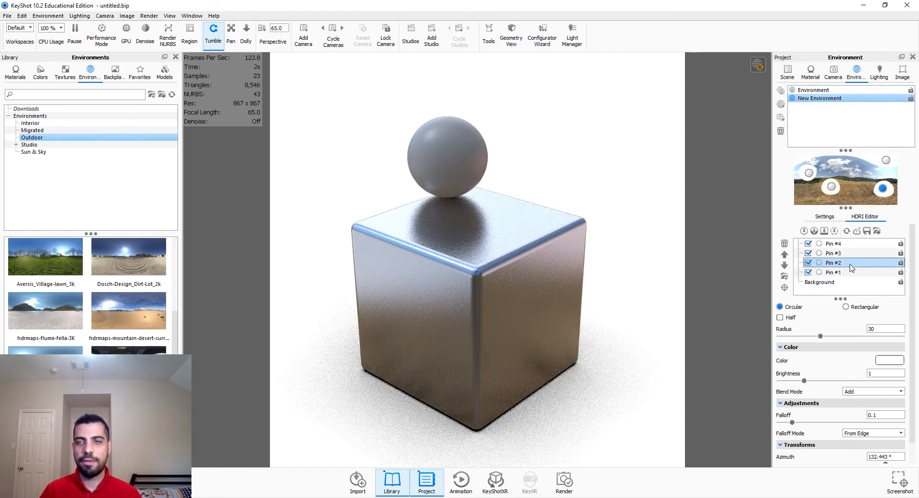
pyautogui.click(883, 363)
pyautogui.click(809, 78)
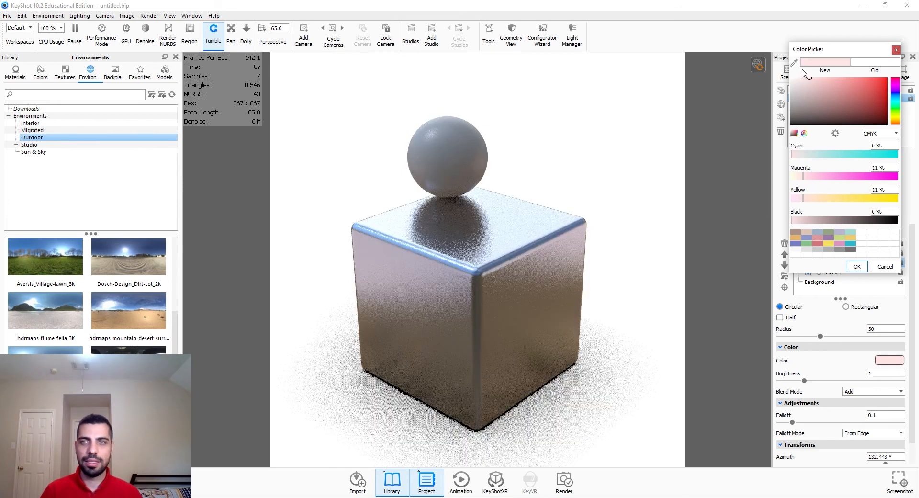
pyautogui.click(804, 80)
pyautogui.click(855, 266)
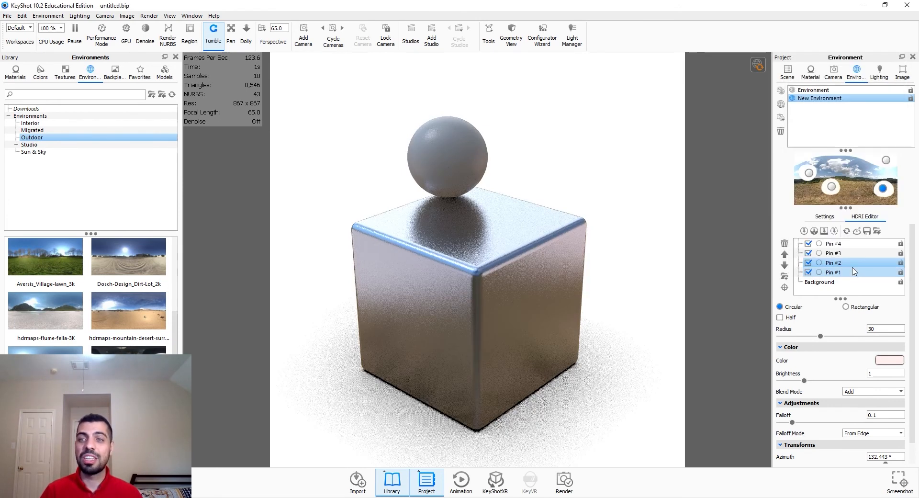
# Step: Give Pins #3 and #4 very pale pink colors
pyautogui.click(855, 271)
pyautogui.click(890, 360)
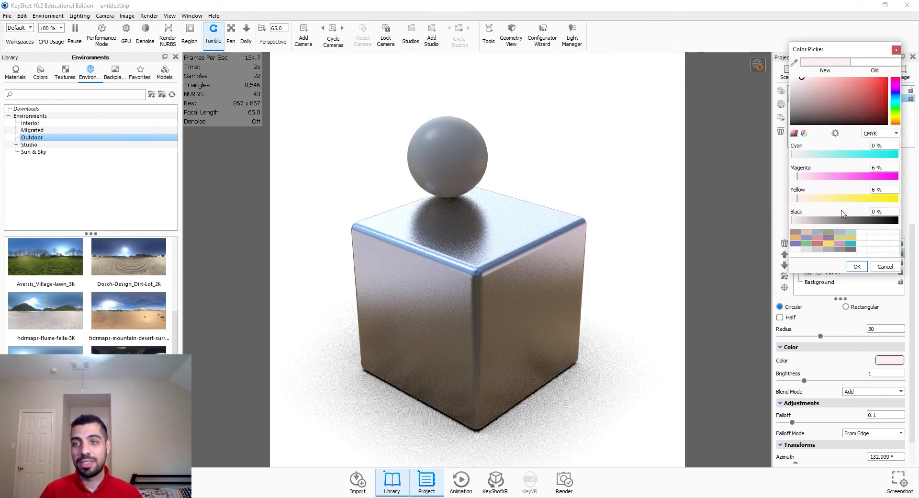
pyautogui.click(857, 266)
pyautogui.click(842, 245)
pyautogui.click(890, 360)
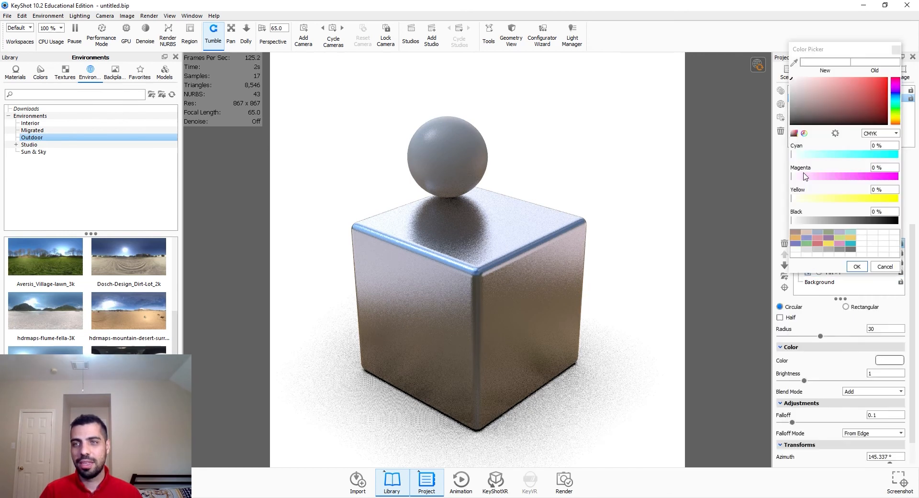
pyautogui.click(805, 82)
pyautogui.click(857, 267)
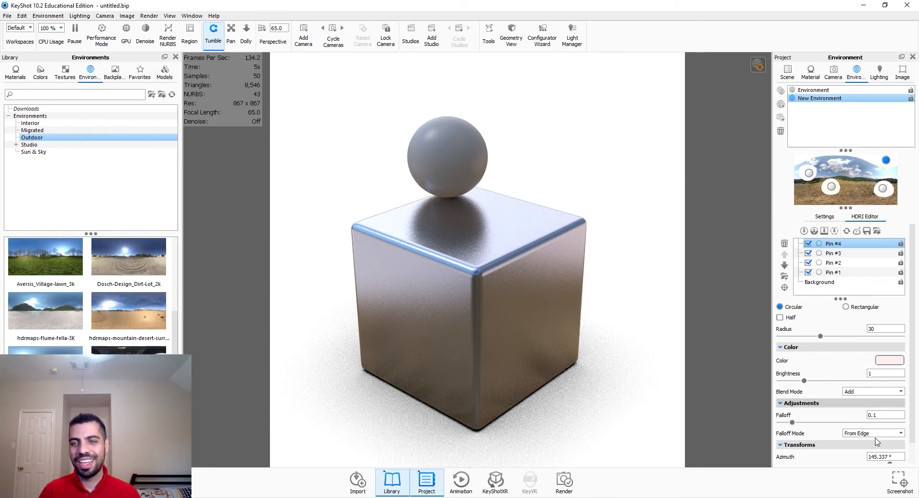
# Step: Set Pin #4's brightness to 3
pyautogui.click(808, 243)
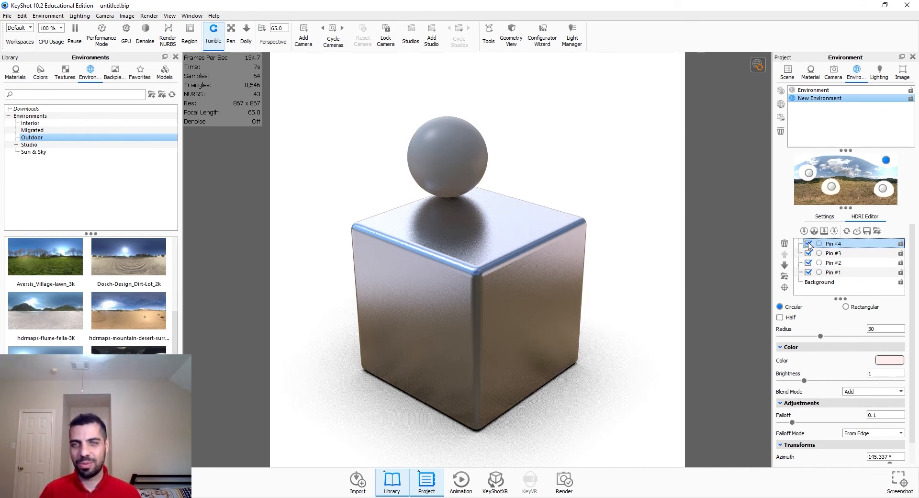
pyautogui.doubleClick(885, 375)
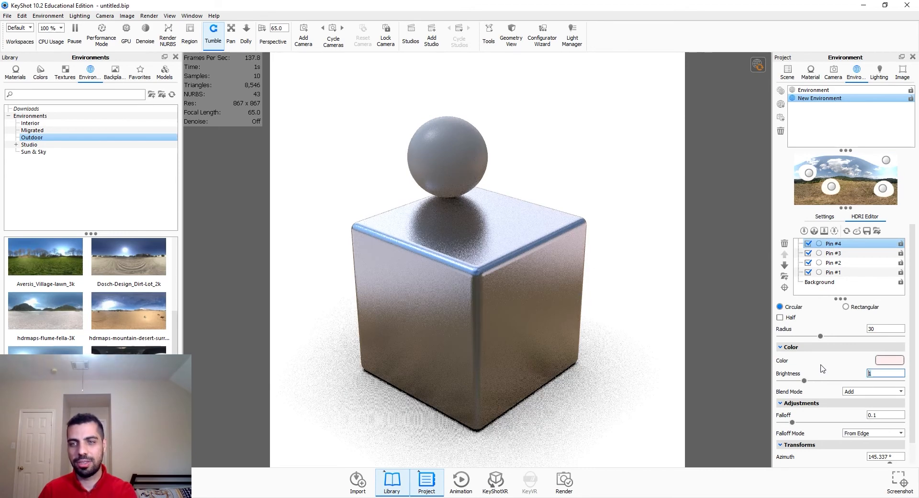
pyautogui.write('3')
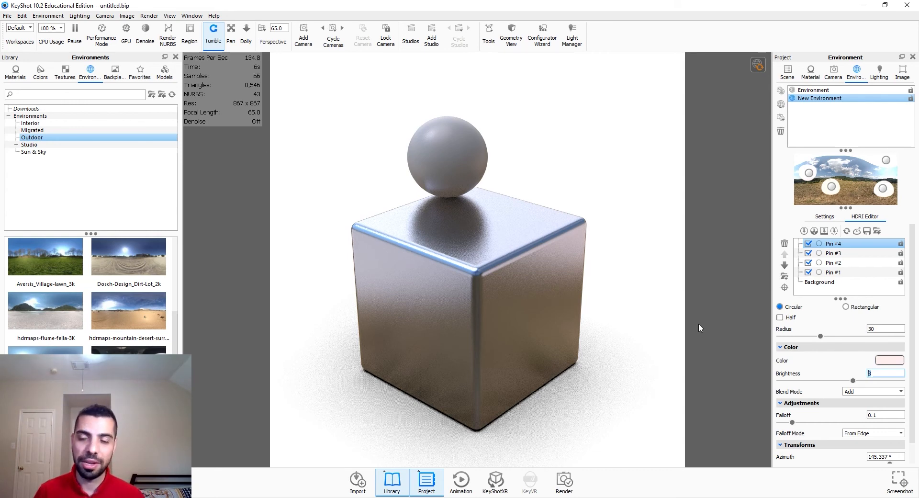
# Step: Set Pin #4's radius to 40
pyautogui.scroll(-1, 790, 378)
pyautogui.scroll(1, 872, 390)
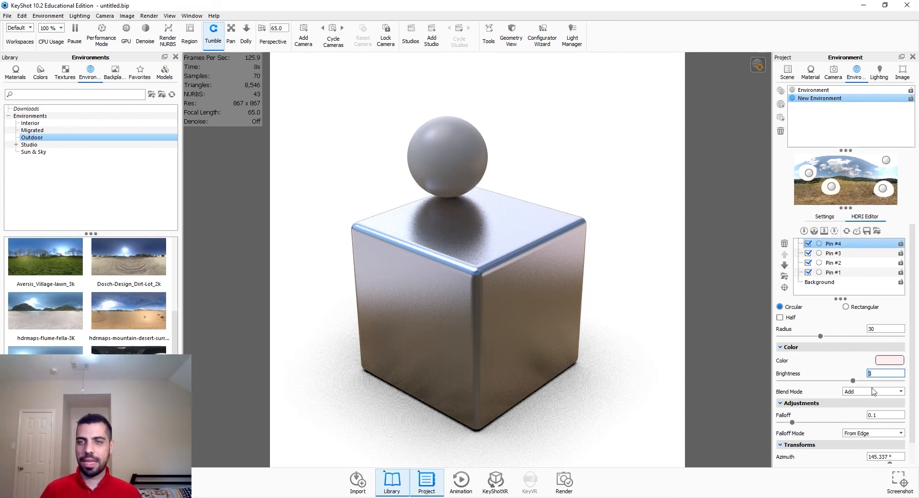
pyautogui.doubleClick(876, 328)
pyautogui.write('40')
pyautogui.press('Return')
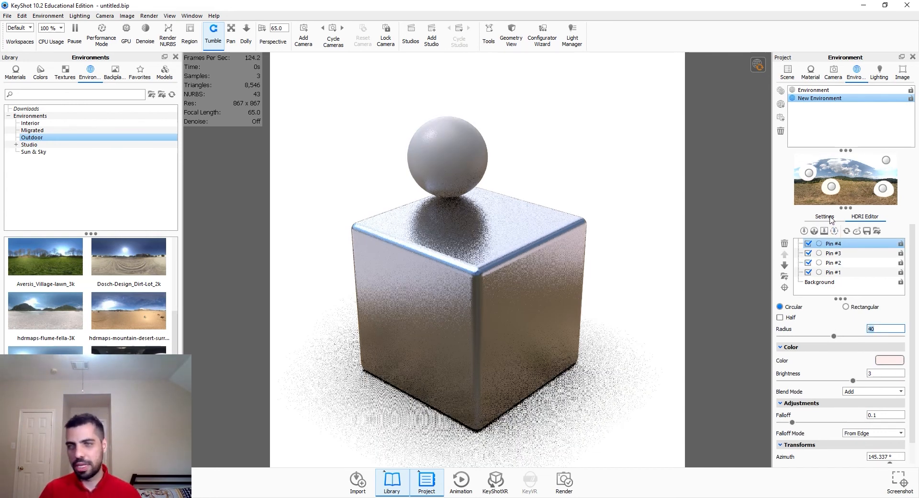
# Step: Lower the HDRI environment's brightness to 0.74
pyautogui.click(830, 219)
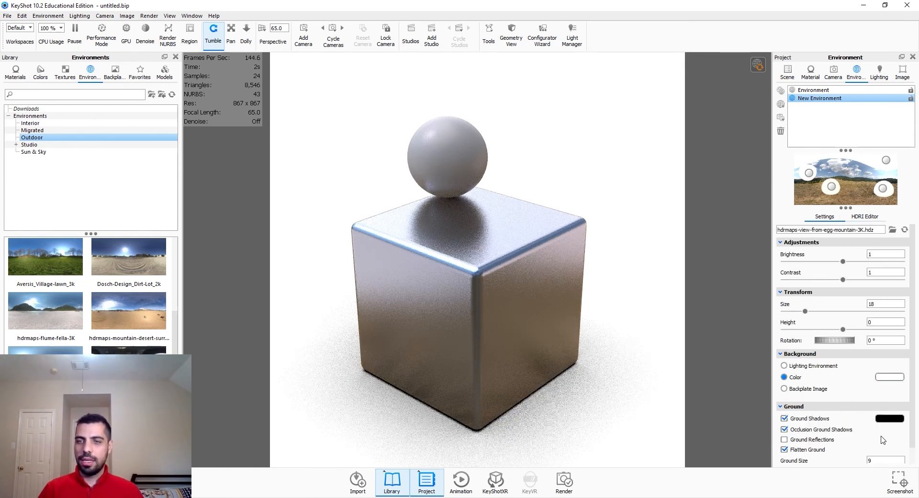
pyautogui.click(870, 216)
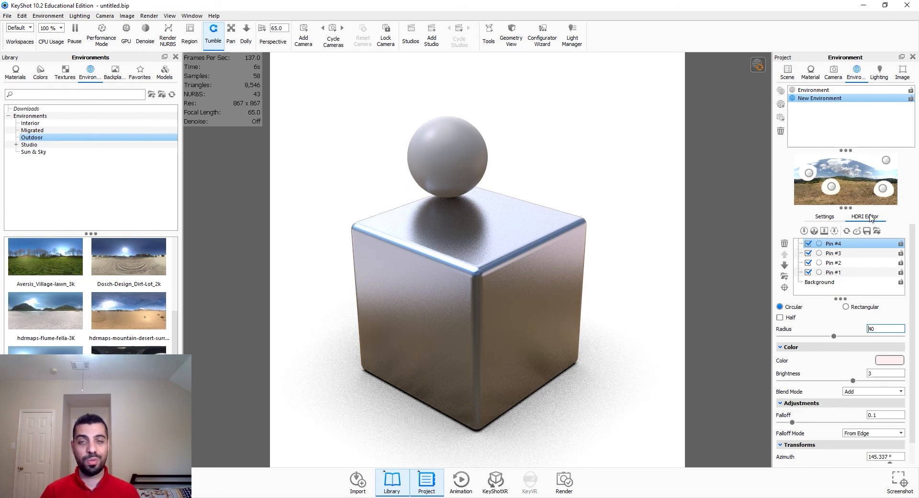
pyautogui.click(828, 218)
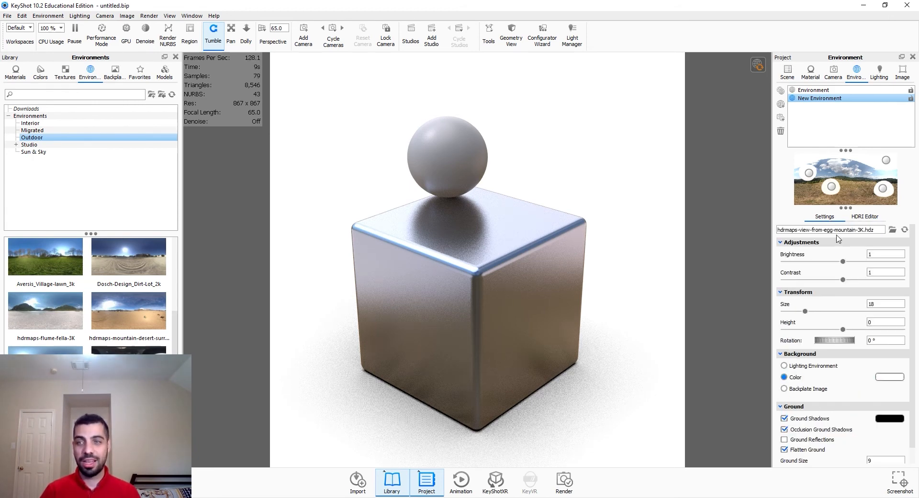
pyautogui.moveTo(841, 262); pyautogui.dragTo(827, 262)
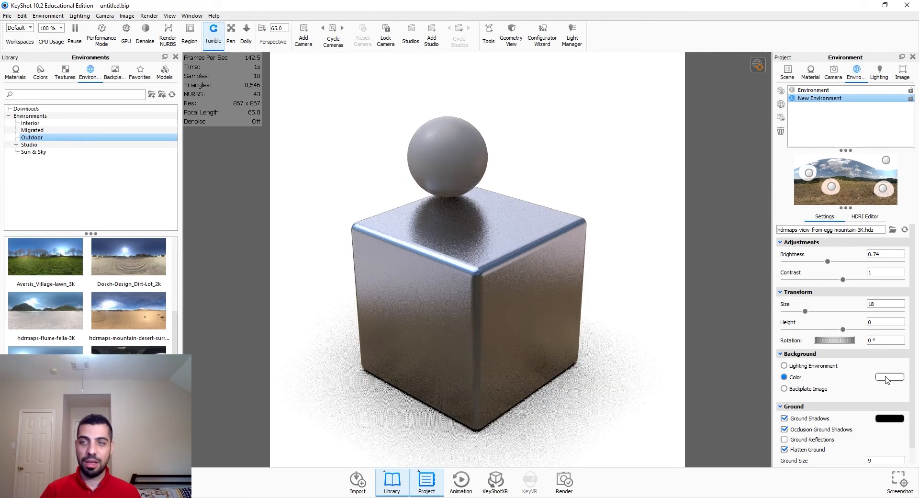
# Step: Set the environment's contrast to 1
pyautogui.moveTo(843, 280); pyautogui.dragTo(890, 285)
pyautogui.doubleClick(886, 273)
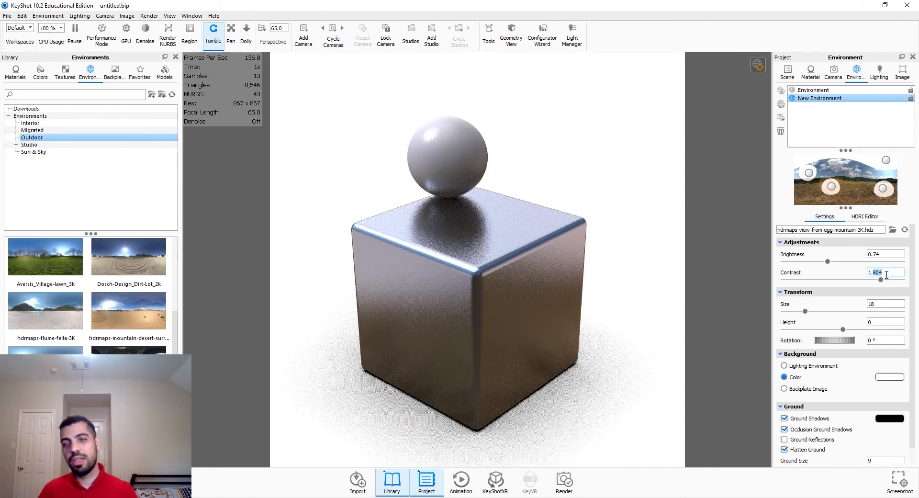
pyautogui.write('1')
pyautogui.press('Return')
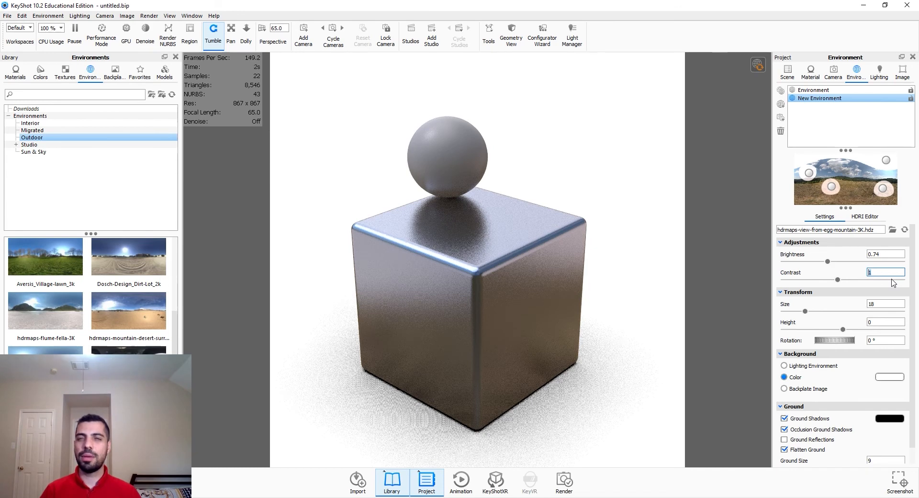
# Step: Browse the Image and Environment settings panels
pyautogui.click(899, 75)
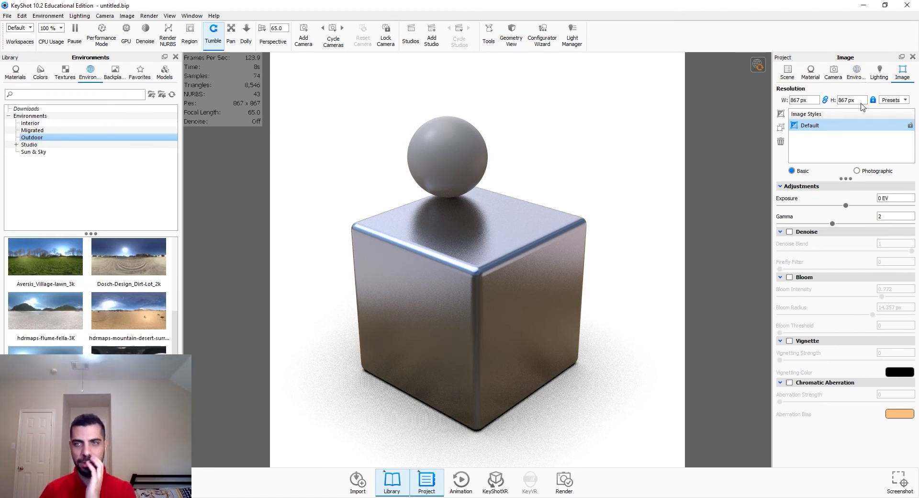
pyautogui.click(859, 75)
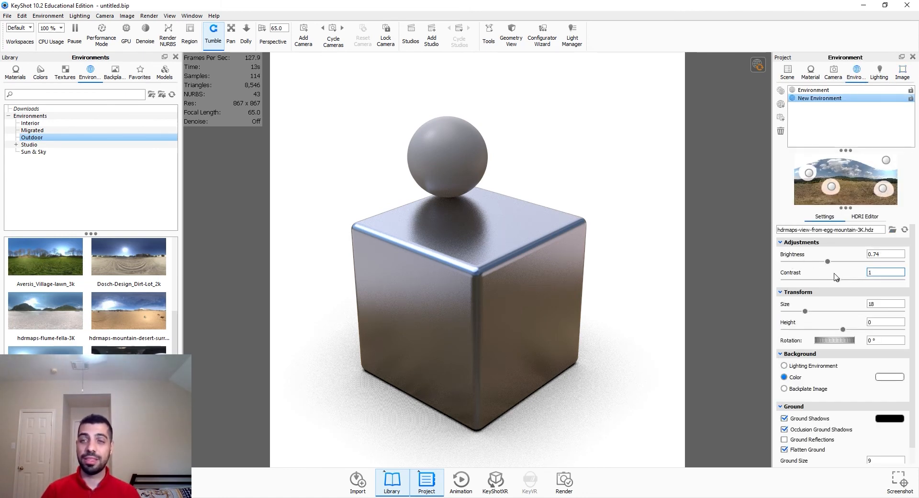
pyautogui.click(903, 72)
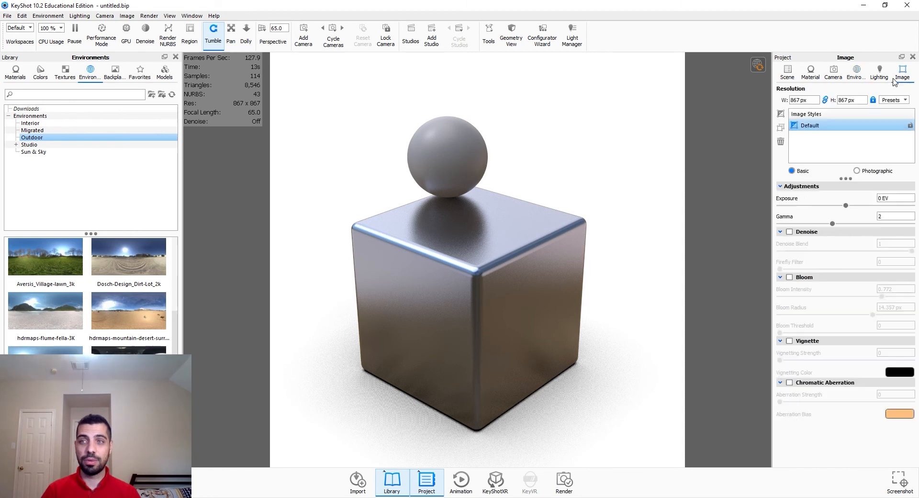
pyautogui.click(856, 71)
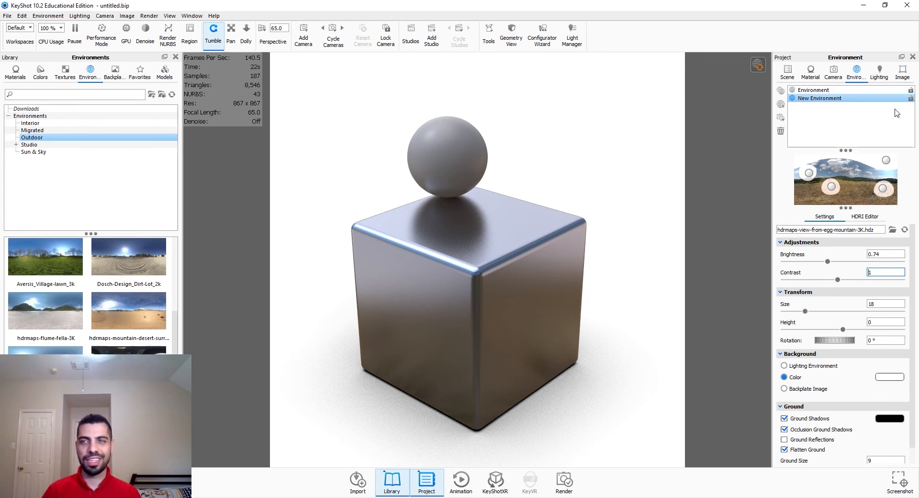
pyautogui.click(902, 72)
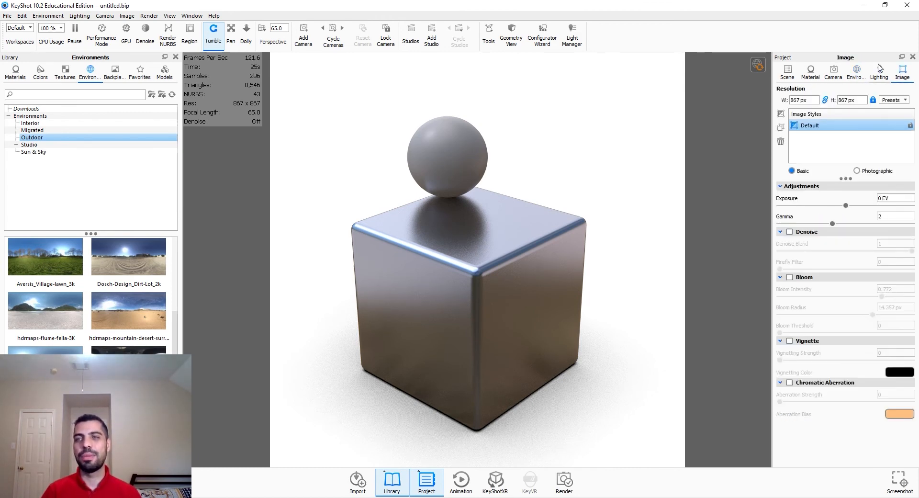
pyautogui.click(856, 72)
# Step: Try the Performance Mode lighting preset, then return to the Basic preset
pyautogui.click(879, 72)
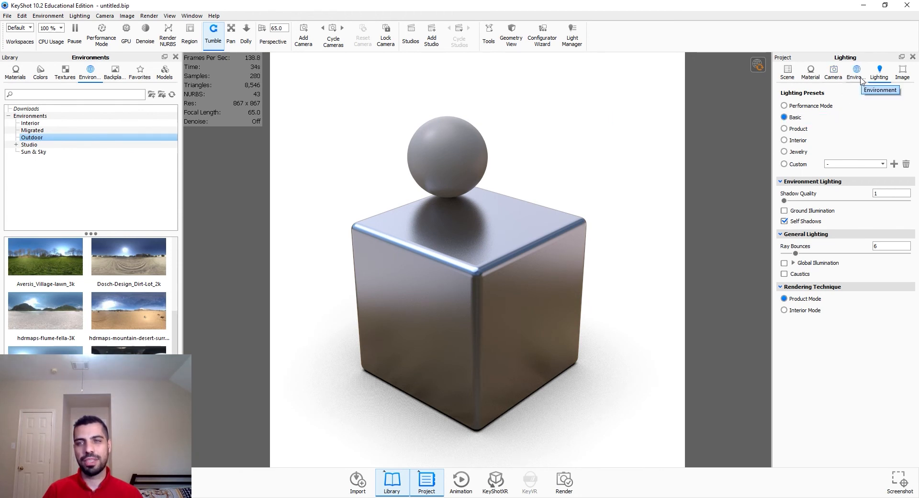
pyautogui.click(809, 106)
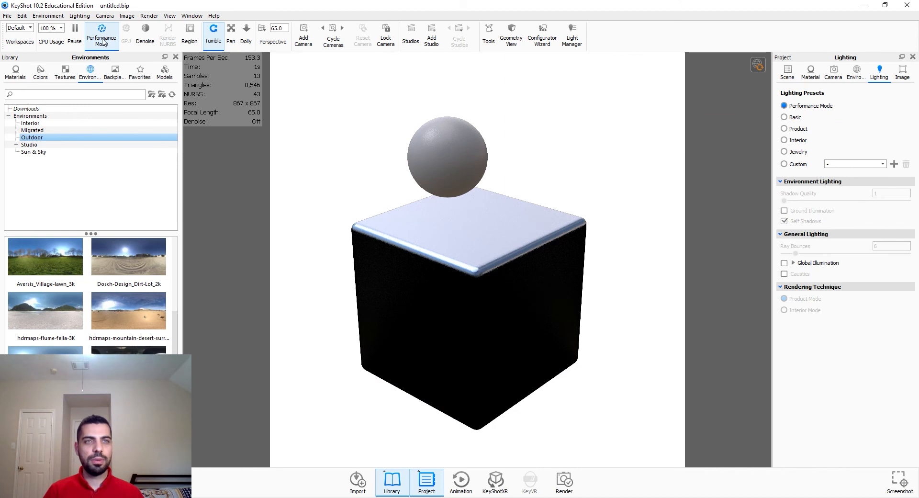
pyautogui.click(105, 45)
pyautogui.click(107, 41)
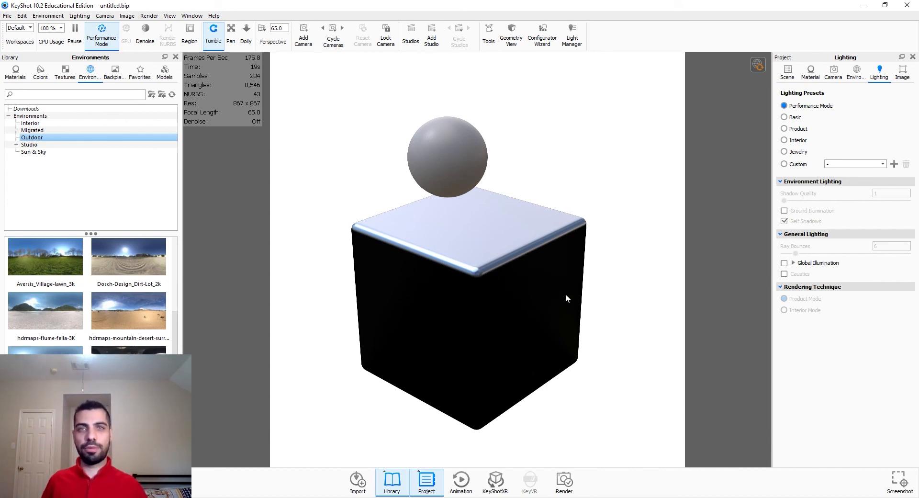
pyautogui.click(101, 36)
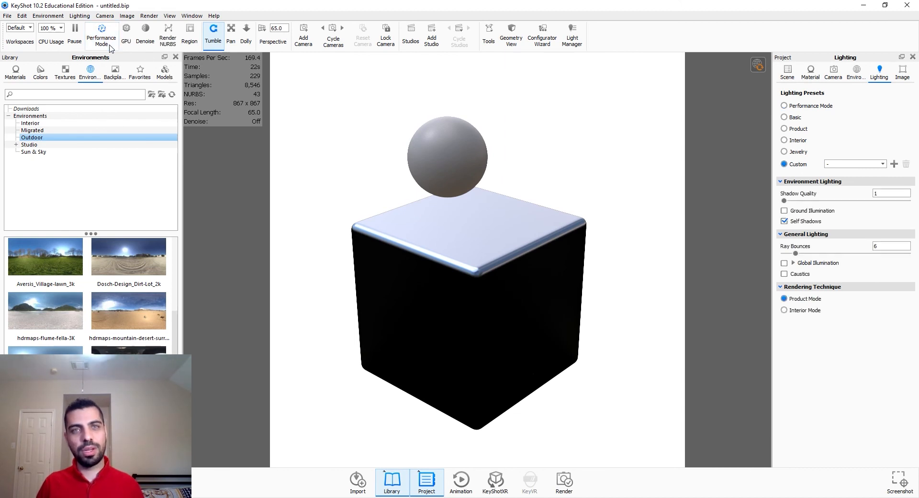
pyautogui.click(790, 119)
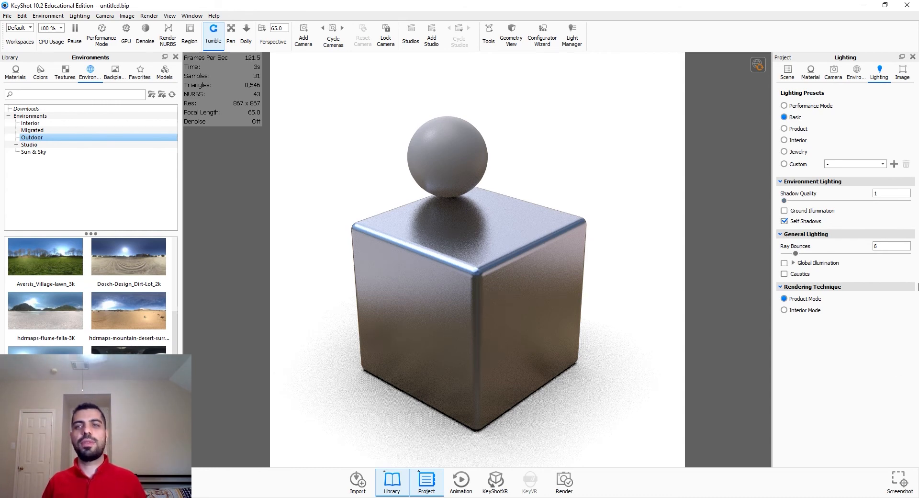
# Step: Raise the shadow quality to about 2.8 and enable Global Illumination
pyautogui.moveTo(784, 201); pyautogui.dragTo(818, 201)
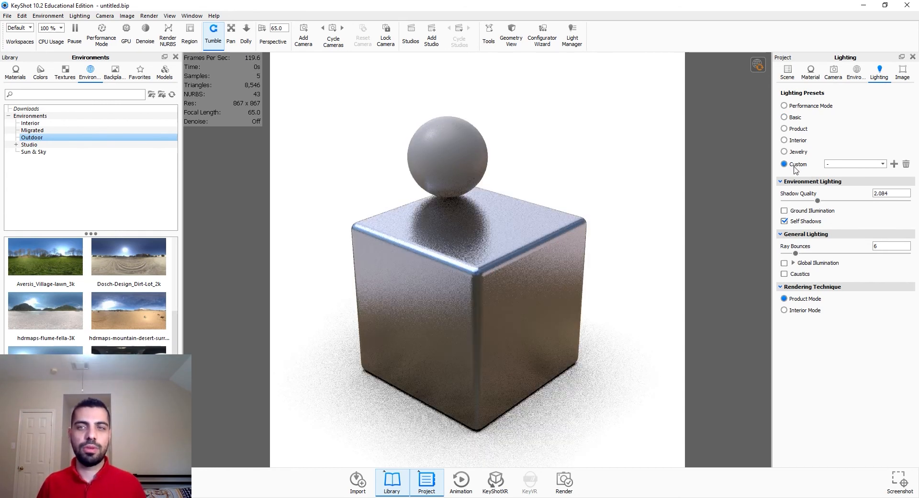
pyautogui.moveTo(818, 200); pyautogui.dragTo(840, 201)
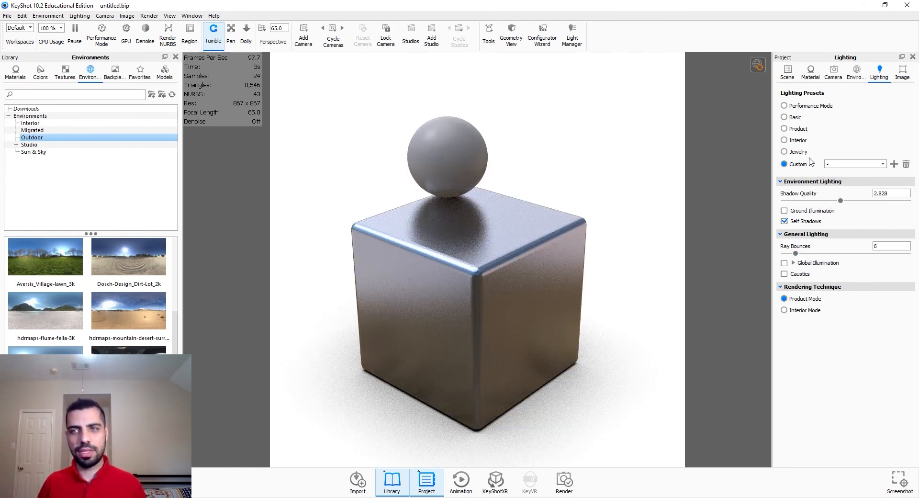
pyautogui.click(784, 262)
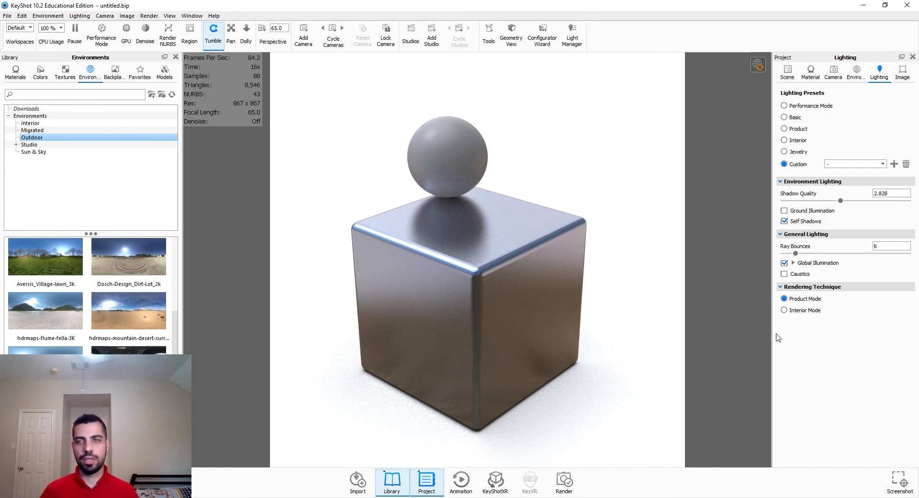
# Step: Set ray bounces to 19 and raise shadow quality to about 3.8
pyautogui.moveTo(796, 253); pyautogui.dragTo(821, 254)
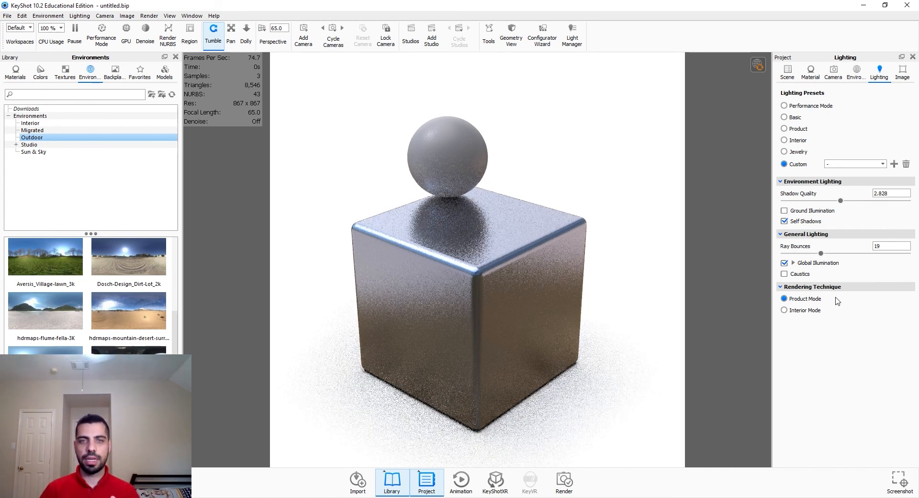
pyautogui.moveTo(840, 200); pyautogui.dragTo(871, 200)
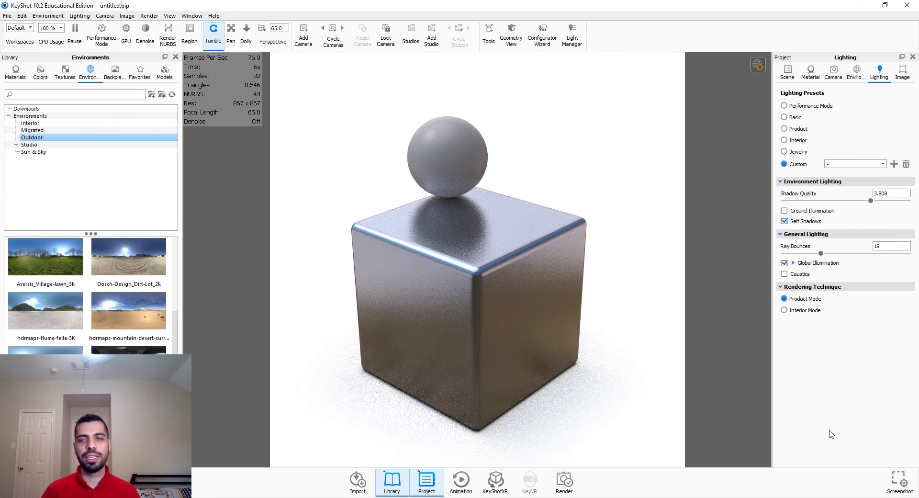
# Step: Switch the rendering technique to Interior Mode
pyautogui.click(808, 311)
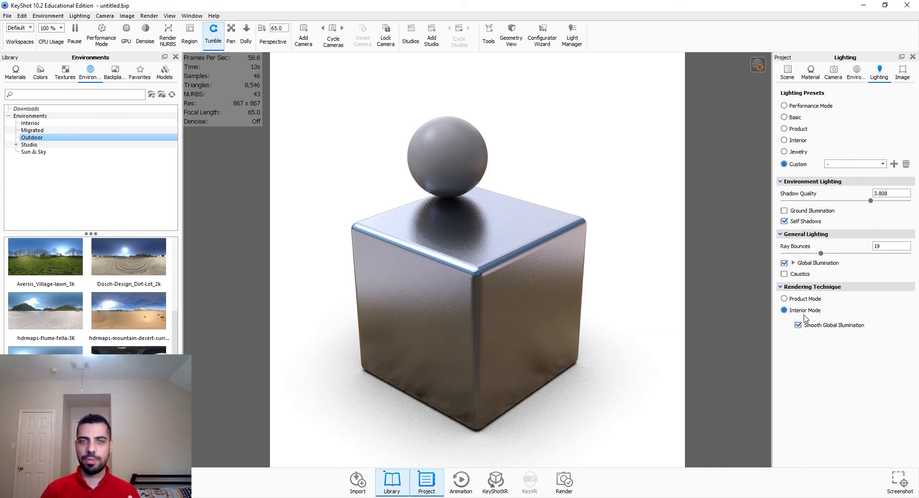
pyautogui.click(807, 300)
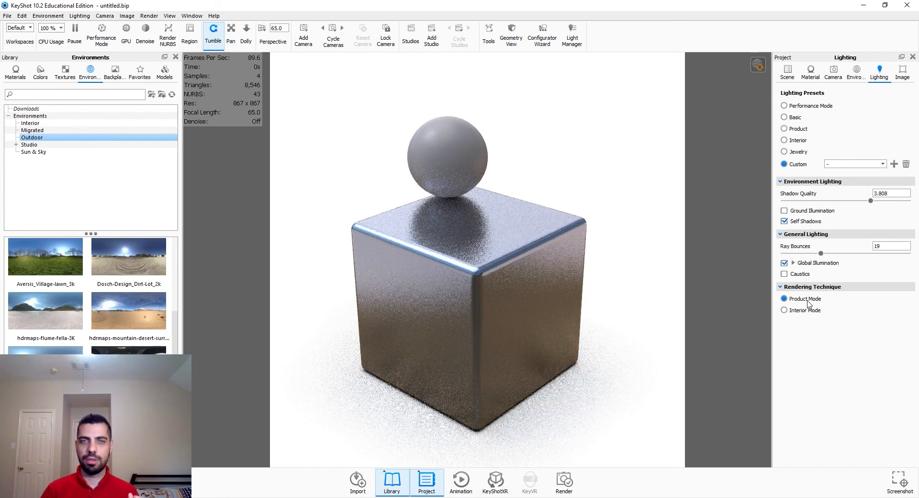
pyautogui.click(807, 310)
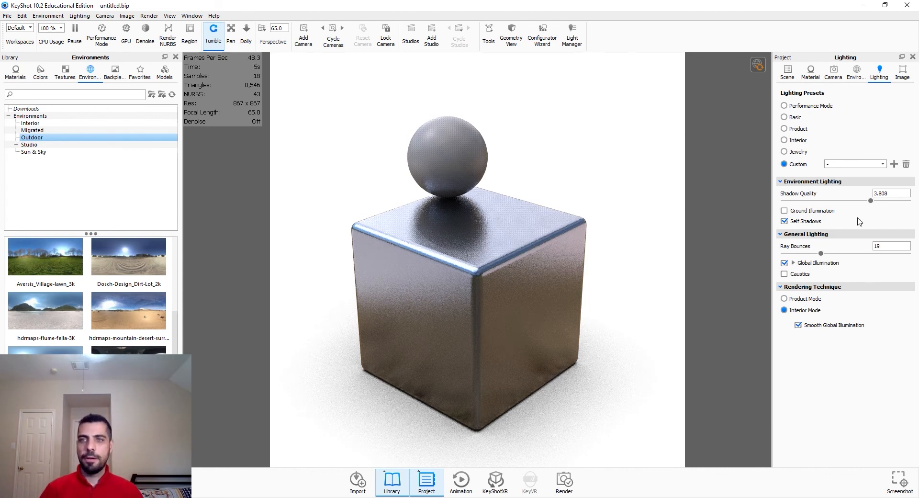
# Step: Review the environment and image settings
pyautogui.click(863, 76)
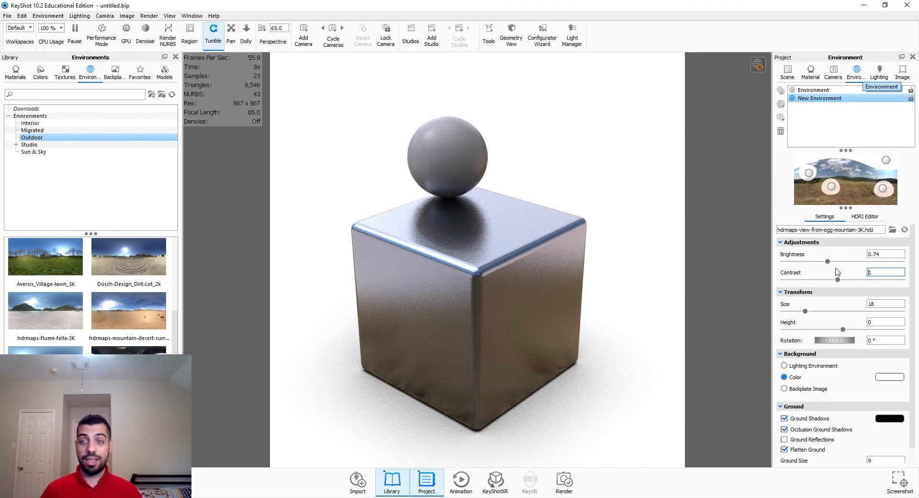
pyautogui.scroll(-1, 831, 365)
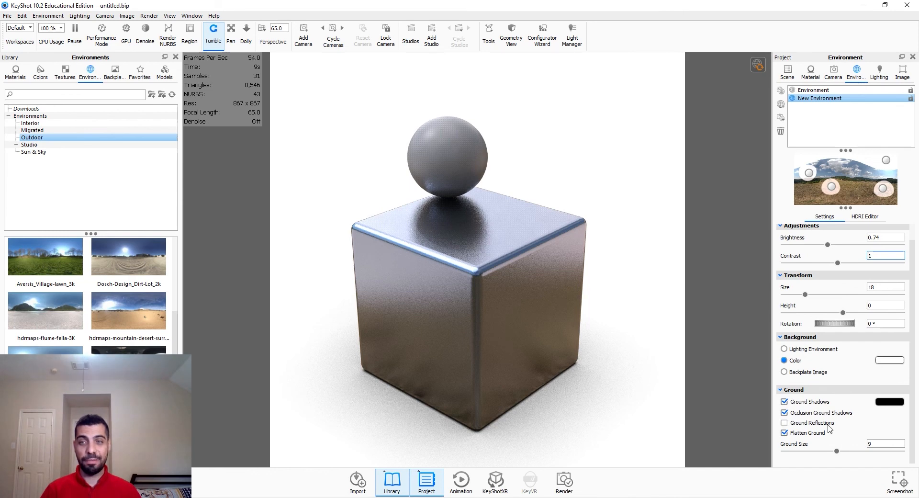
pyautogui.scroll(1, 829, 428)
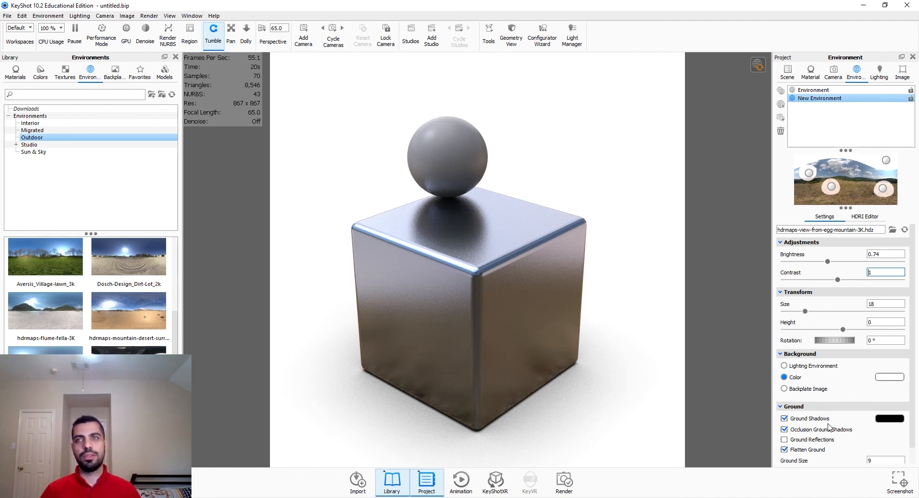
pyautogui.click(902, 72)
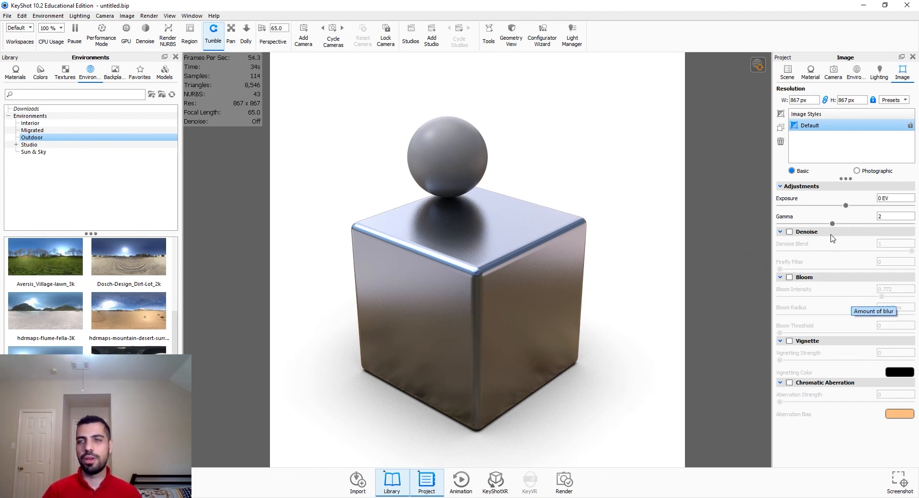
pyautogui.click(856, 73)
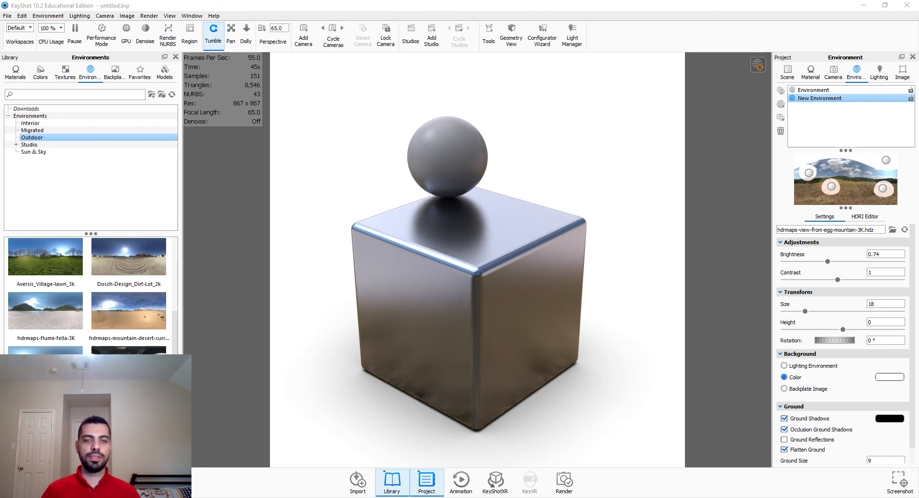
pyautogui.click(296, 497)
pyautogui.scroll(15, 461, 144)
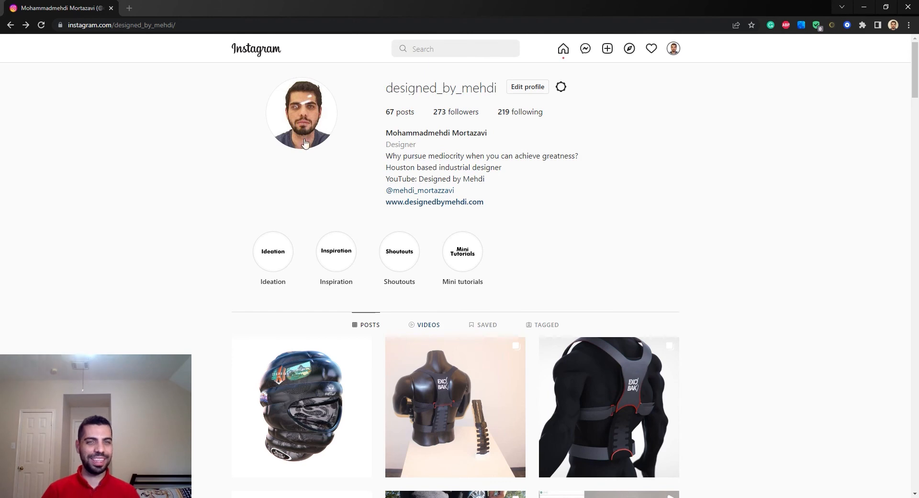
pyautogui.click(864, 6)
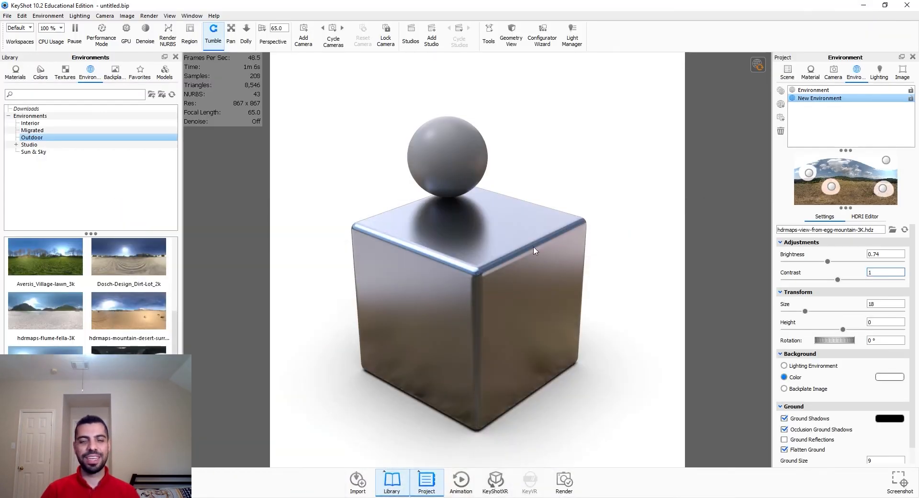
pyautogui.click(7, 73)
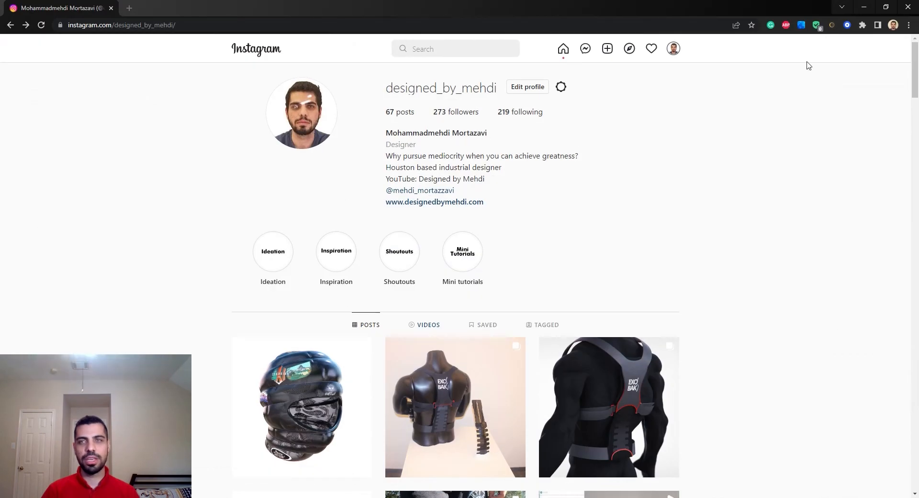
pyautogui.click(863, 8)
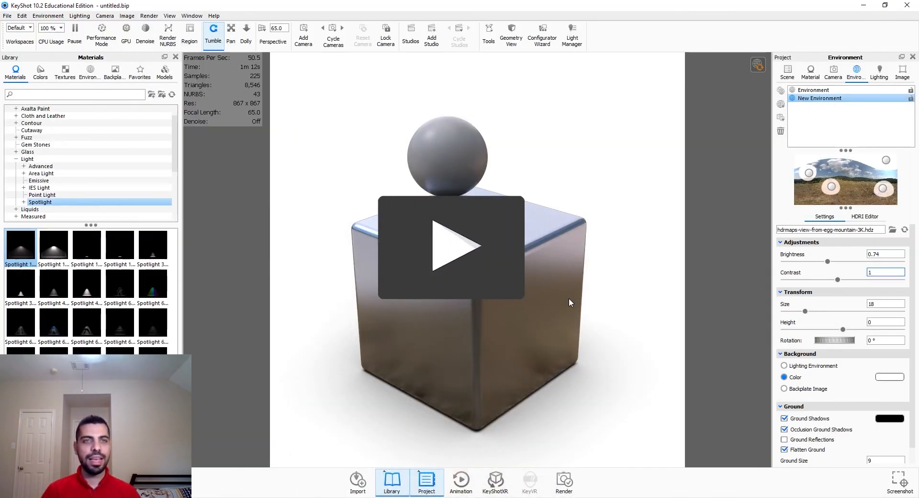